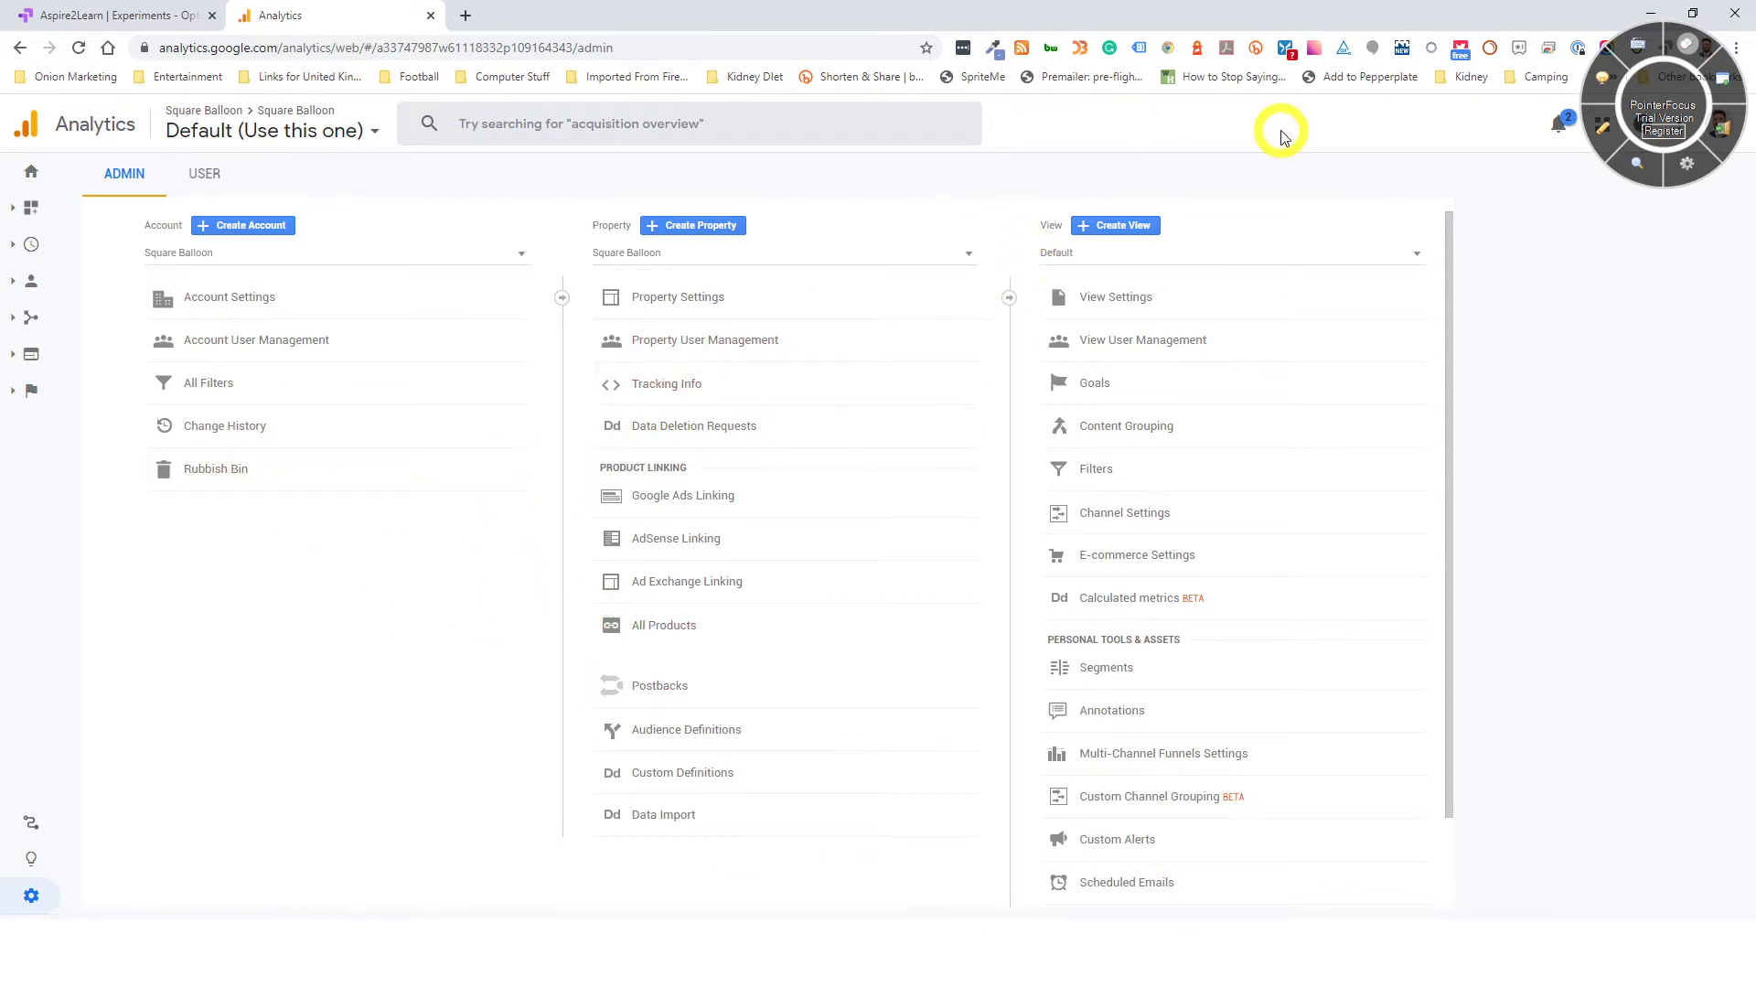
- Switch to the RAW Data 2015/09/28 (DO NOT EDIT) view and open its view settings
click(1279, 258)
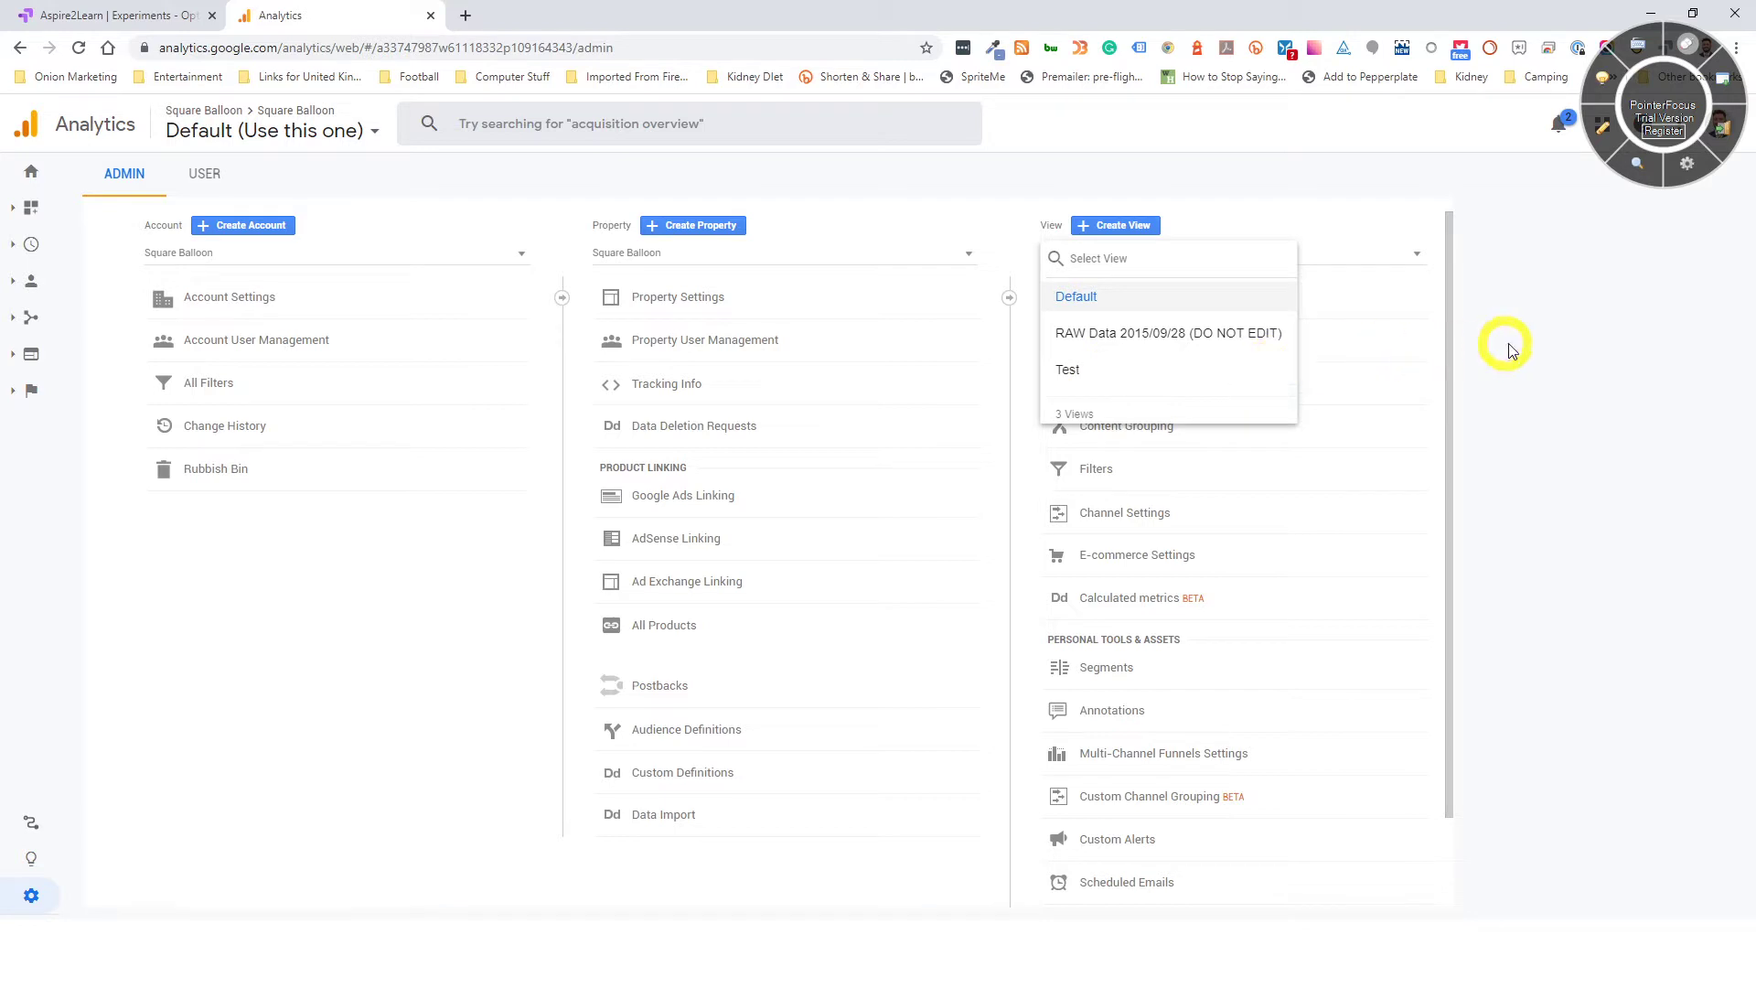
click(1573, 338)
scroll(1364, 463, down, 1)
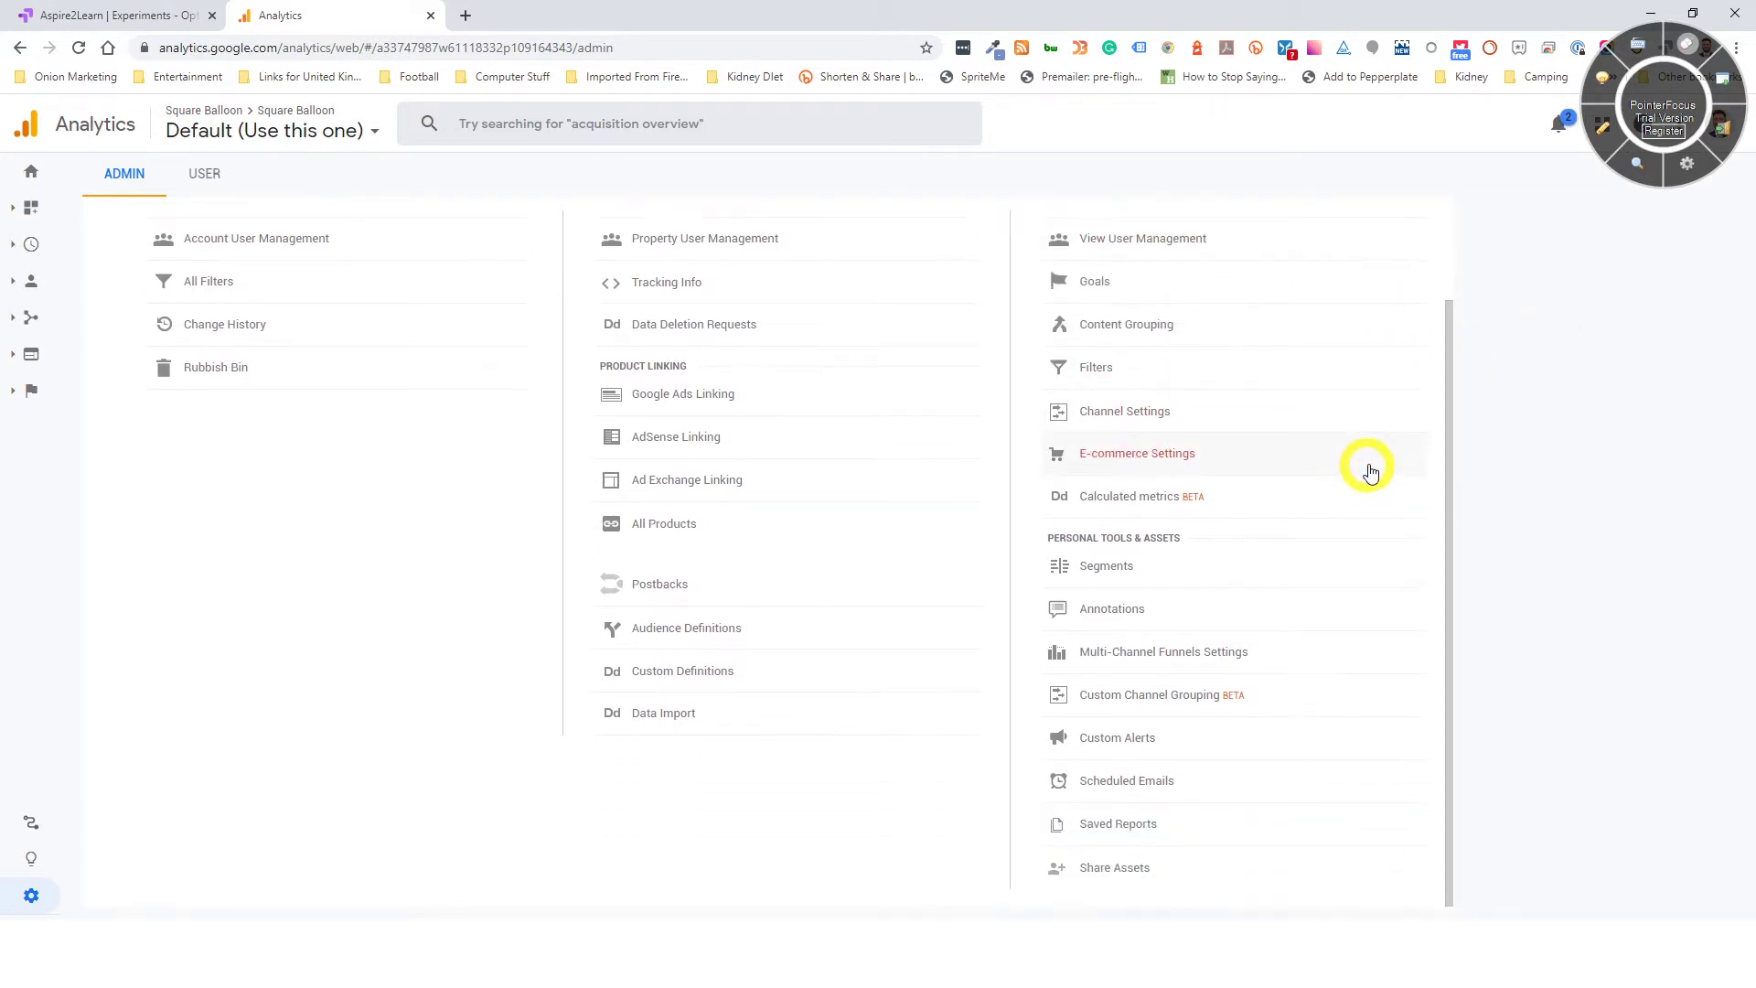
scroll(1387, 468, up, 1)
click(1092, 252)
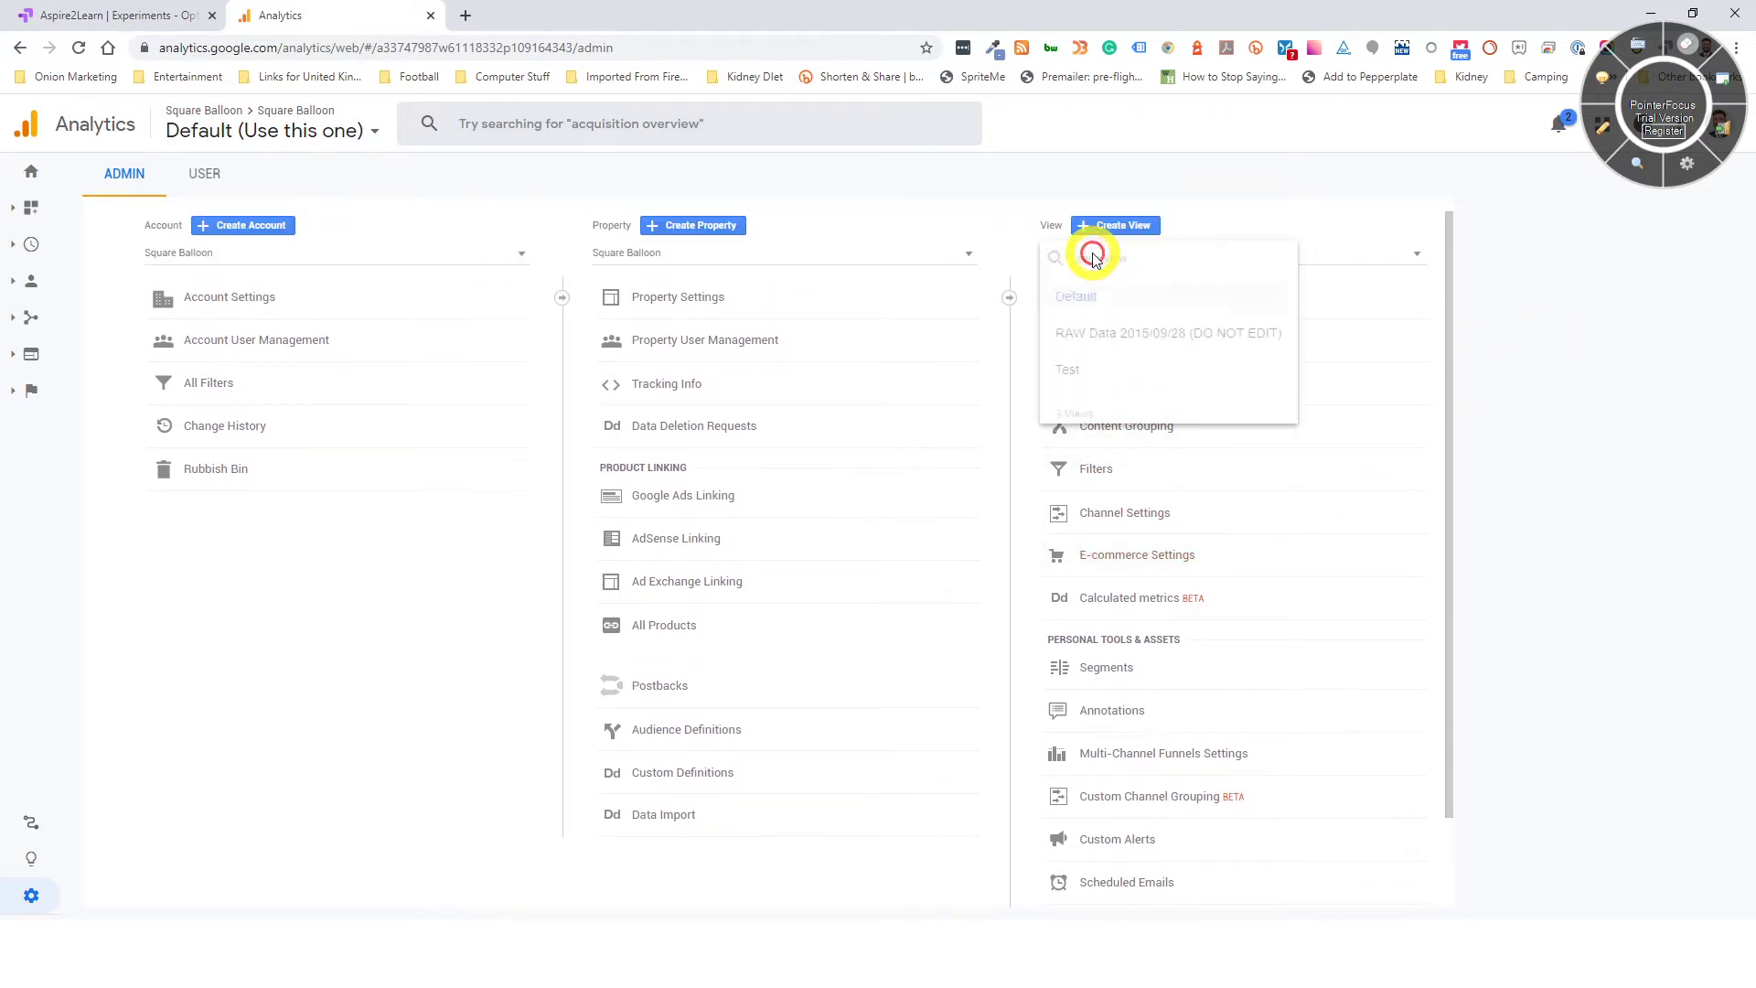
click(1132, 333)
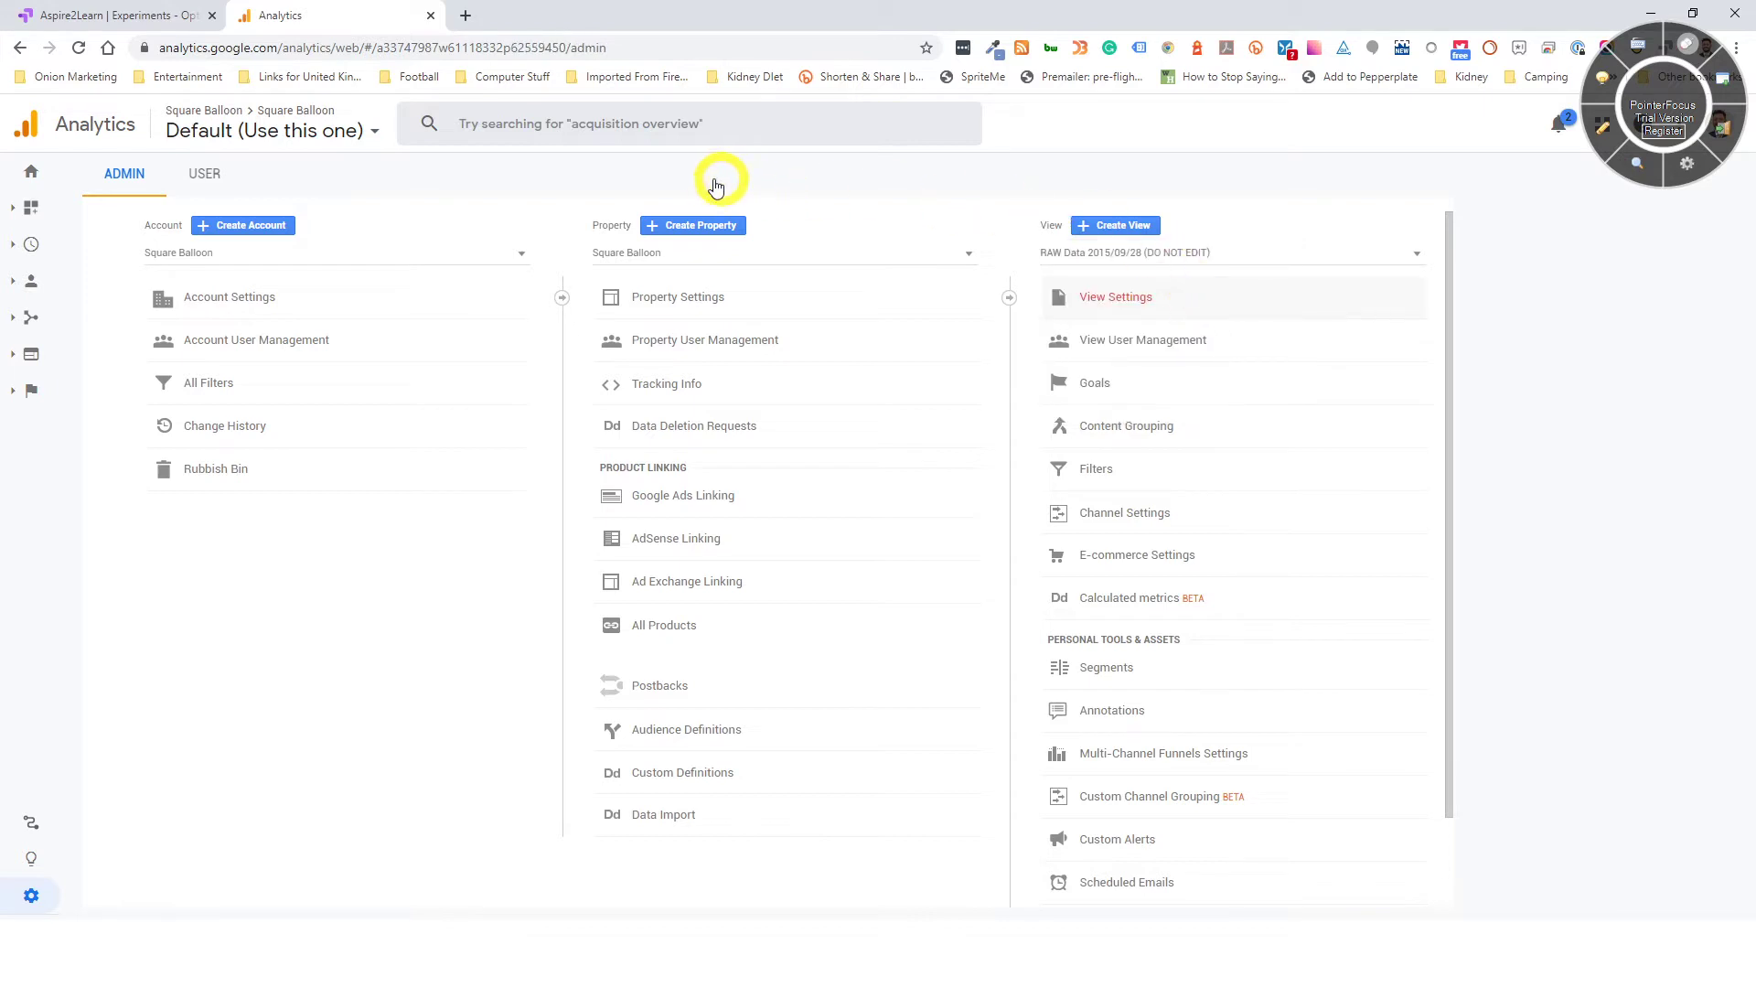
click(1127, 295)
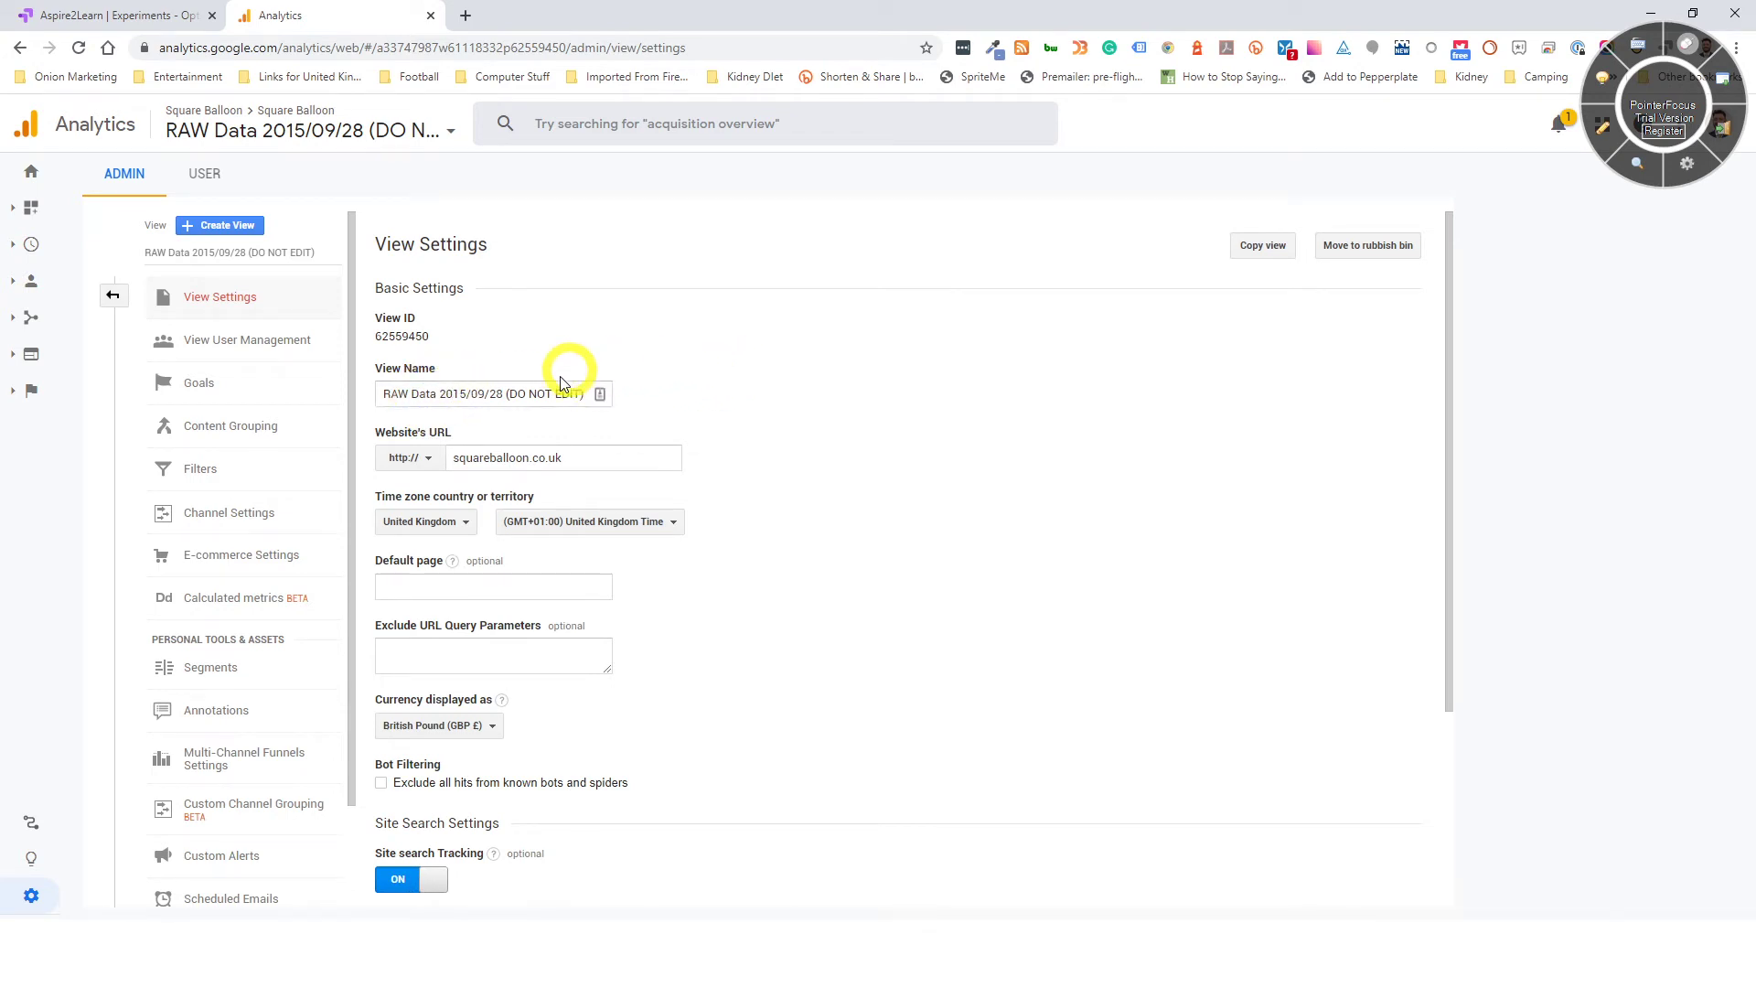
- Examine the raw data view's name, URL query exclusions, currency, bot filtering and site search settings, and leave without saving
drag(509, 394, 570, 394)
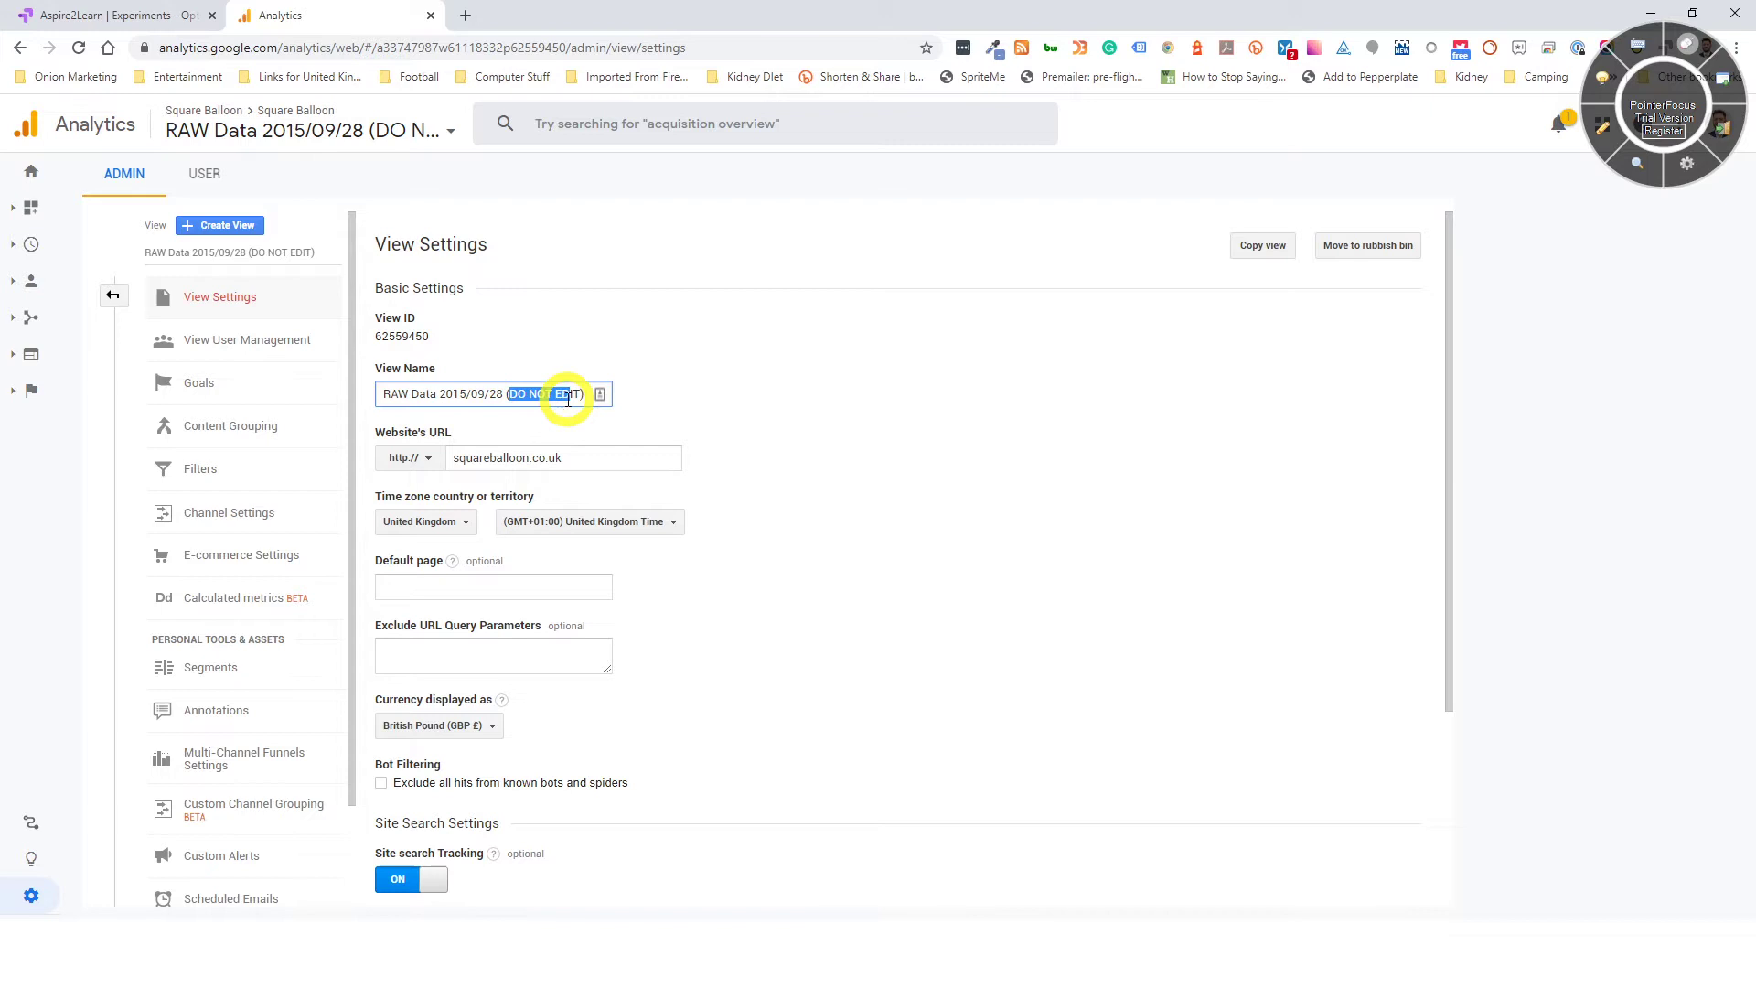
click(801, 367)
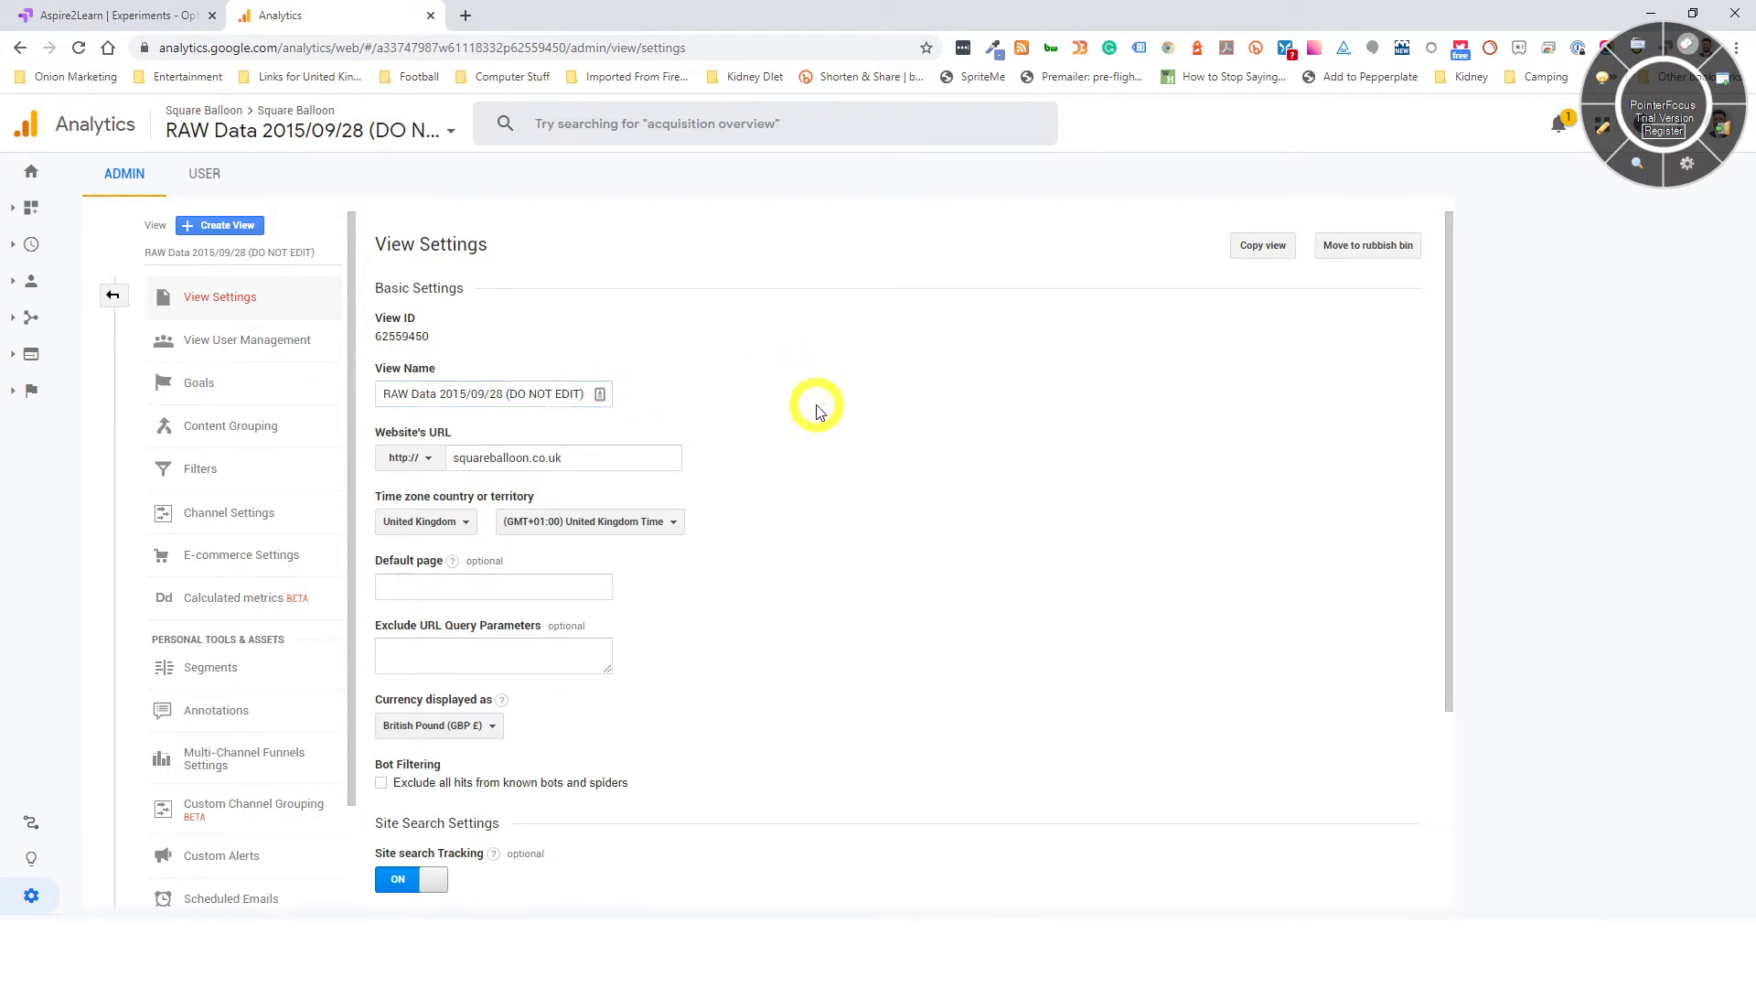
scroll(815, 406, down, 2)
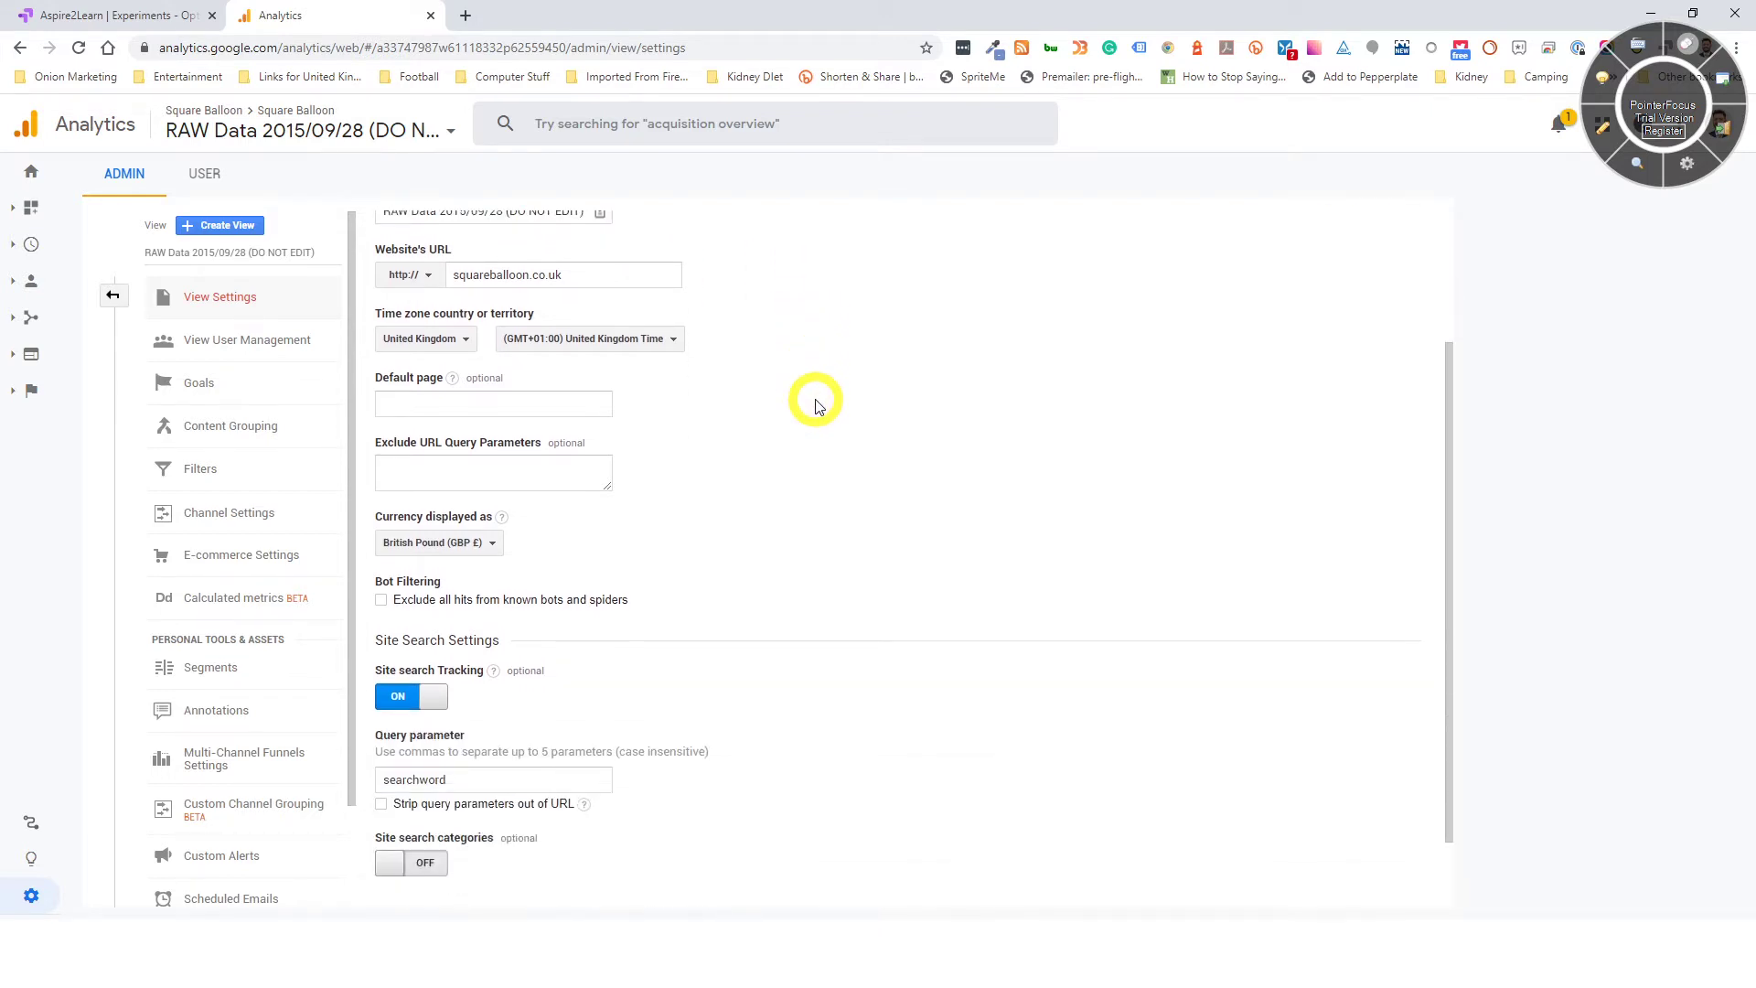
click(419, 467)
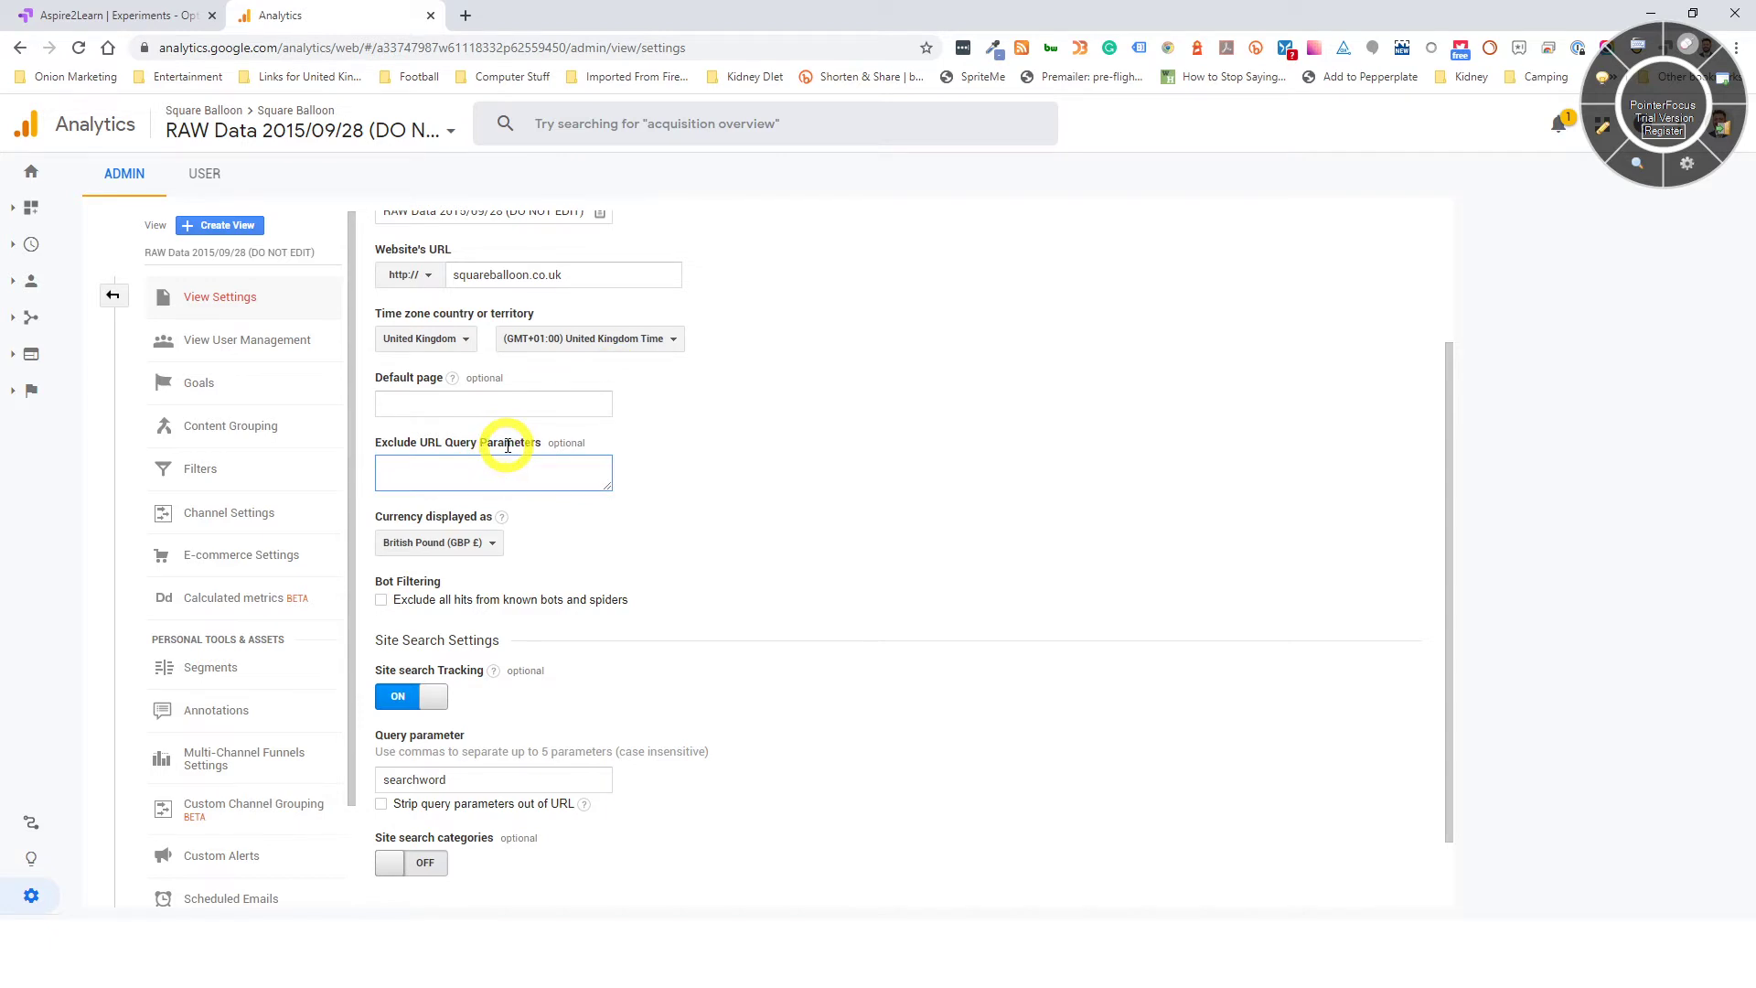
scroll(695, 454, down, 1)
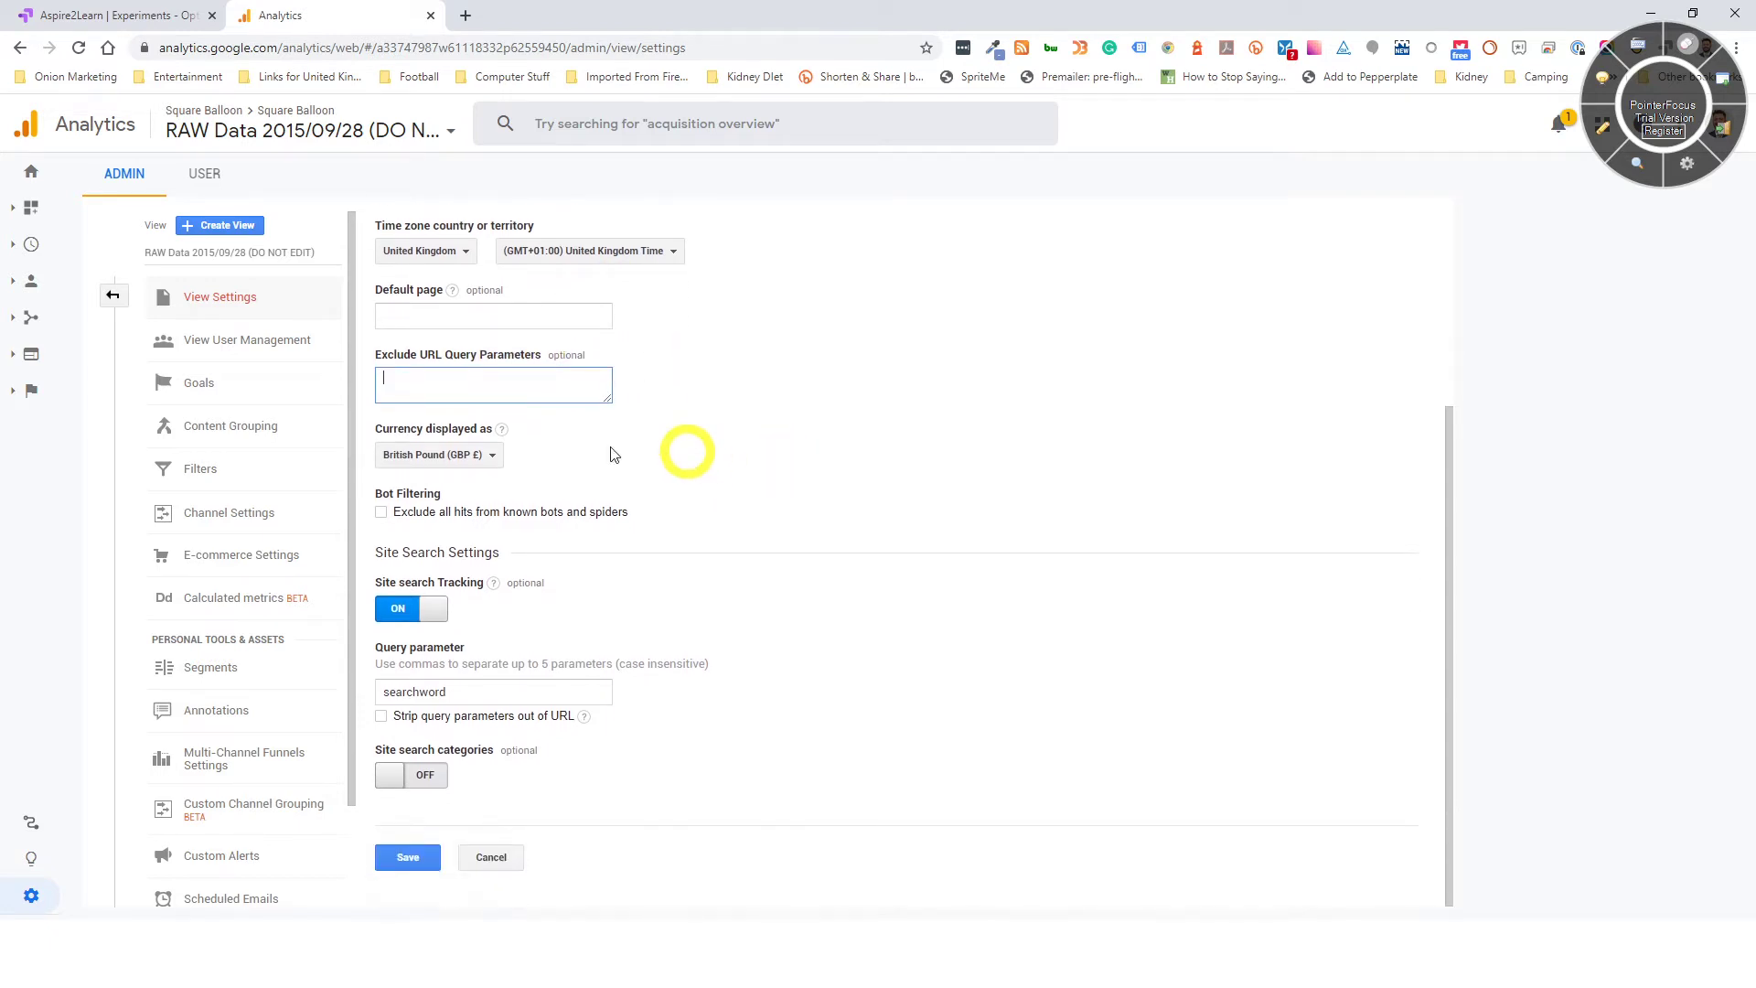
click(472, 454)
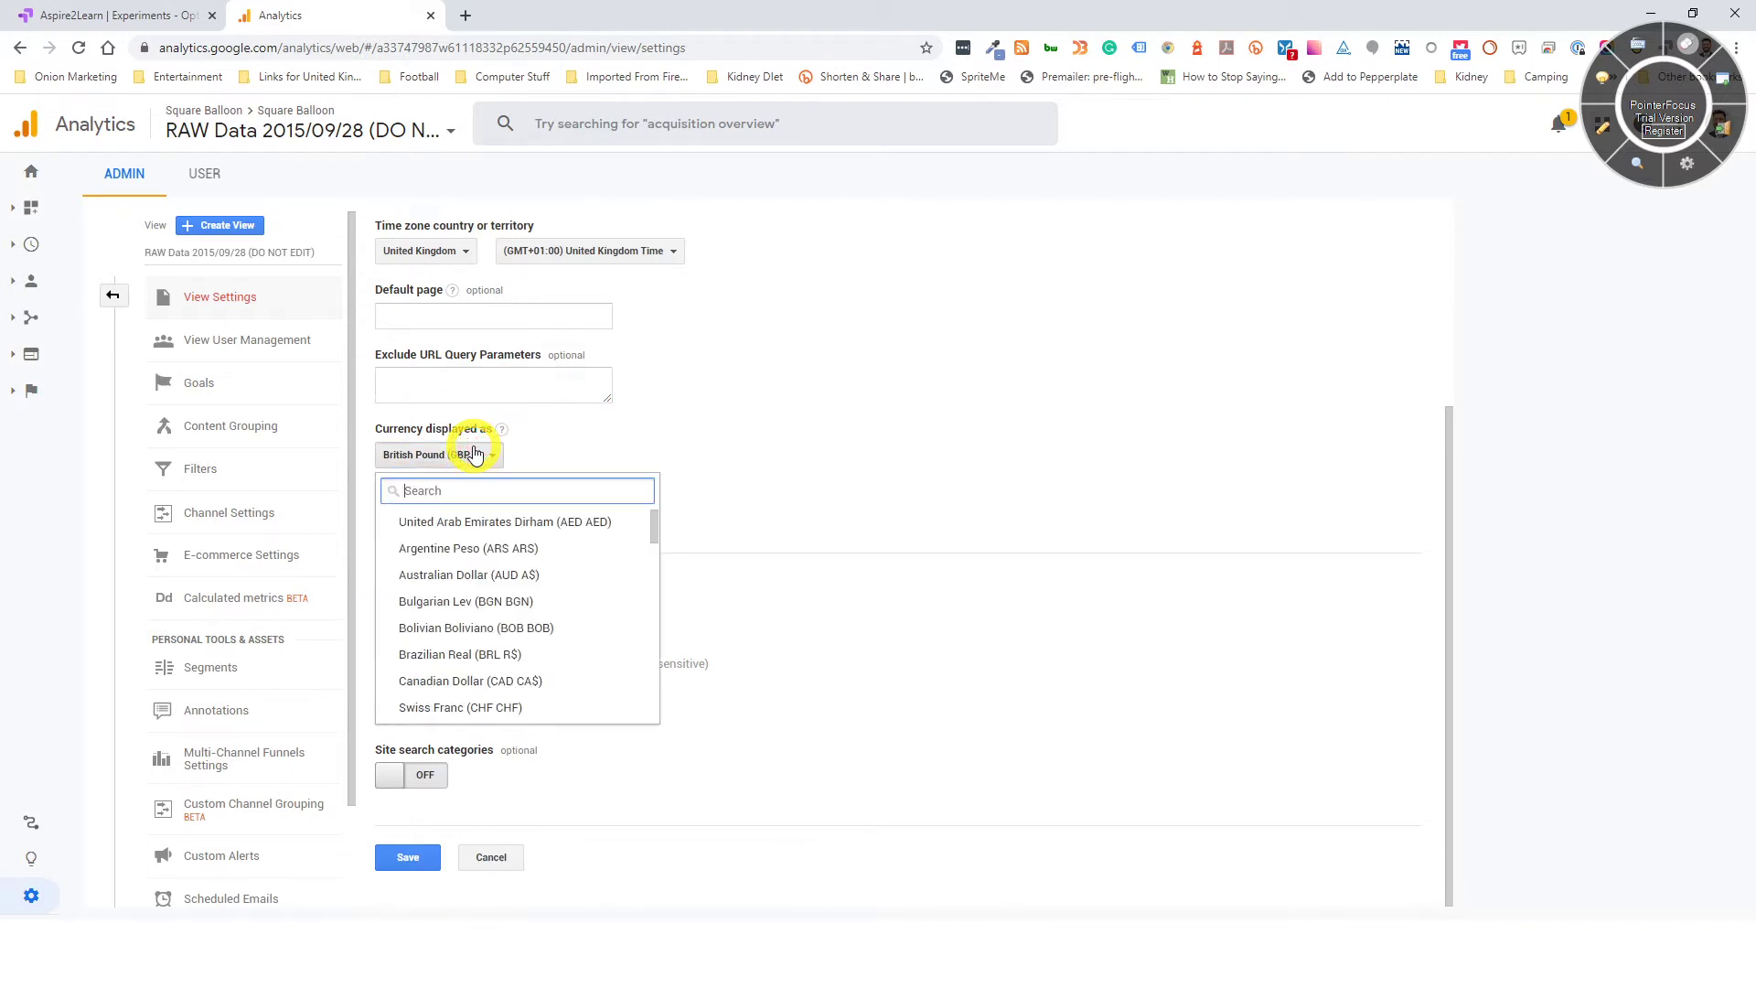
click(748, 454)
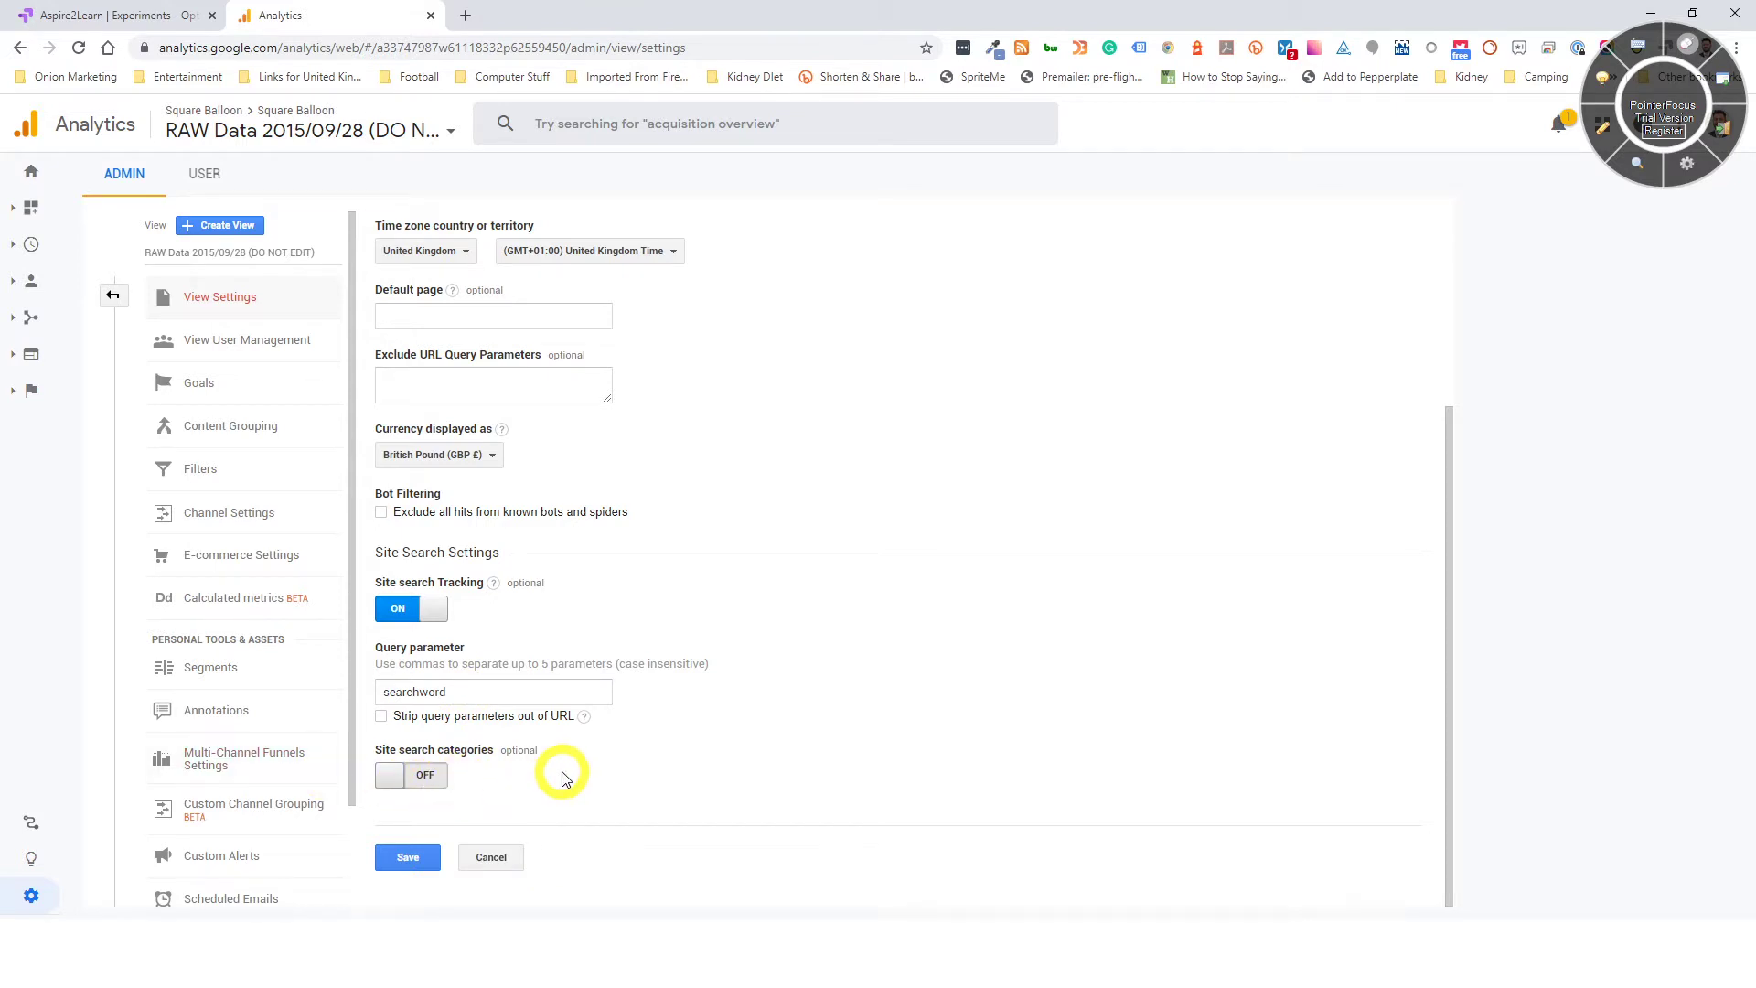
scroll(567, 773, up, 2)
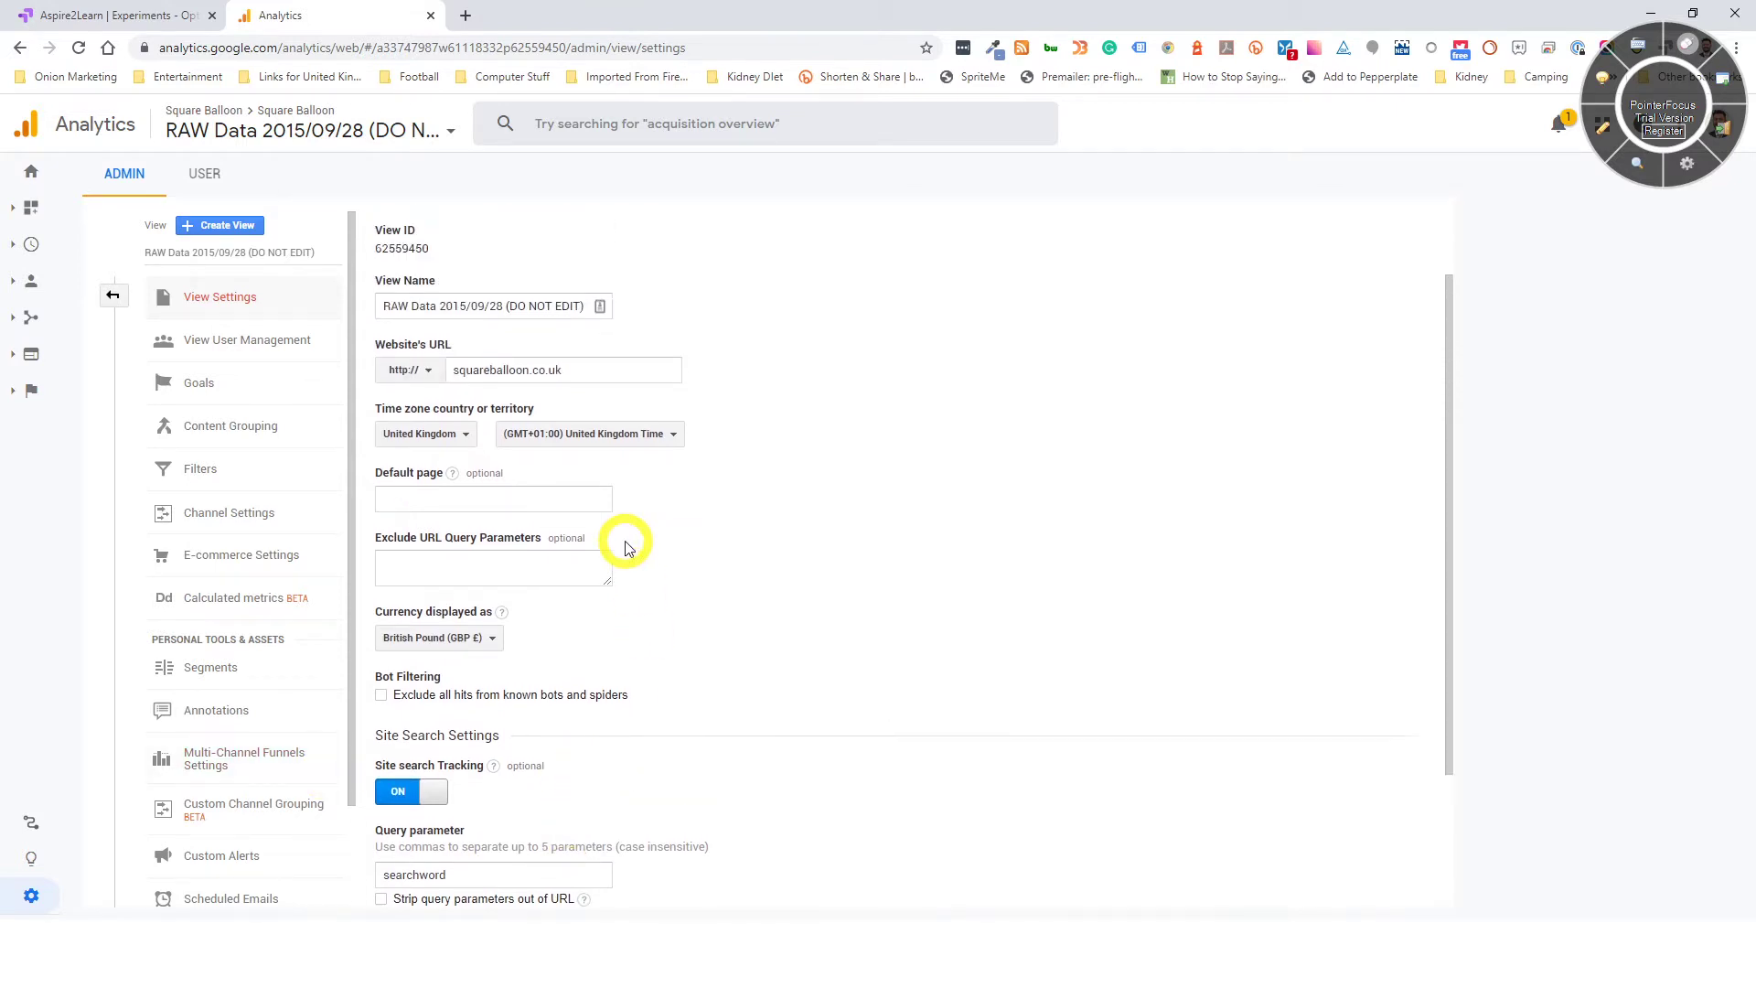
scroll(796, 594, up, 1)
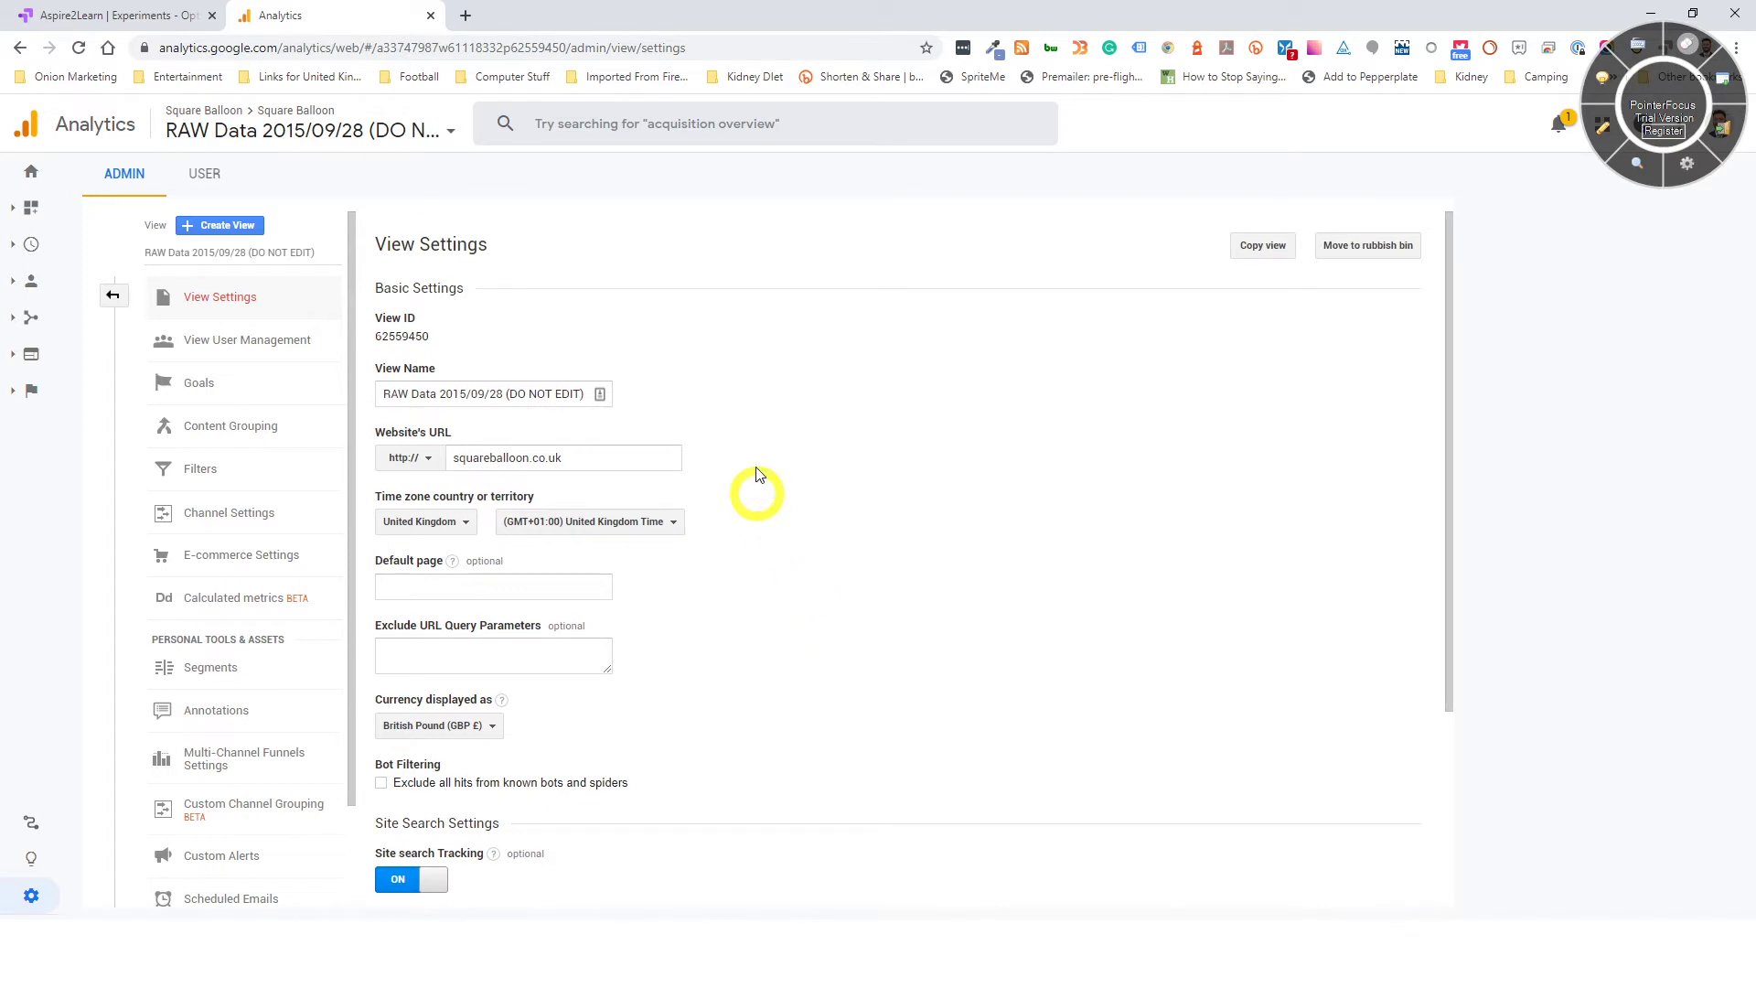
scroll(731, 681, down, 3)
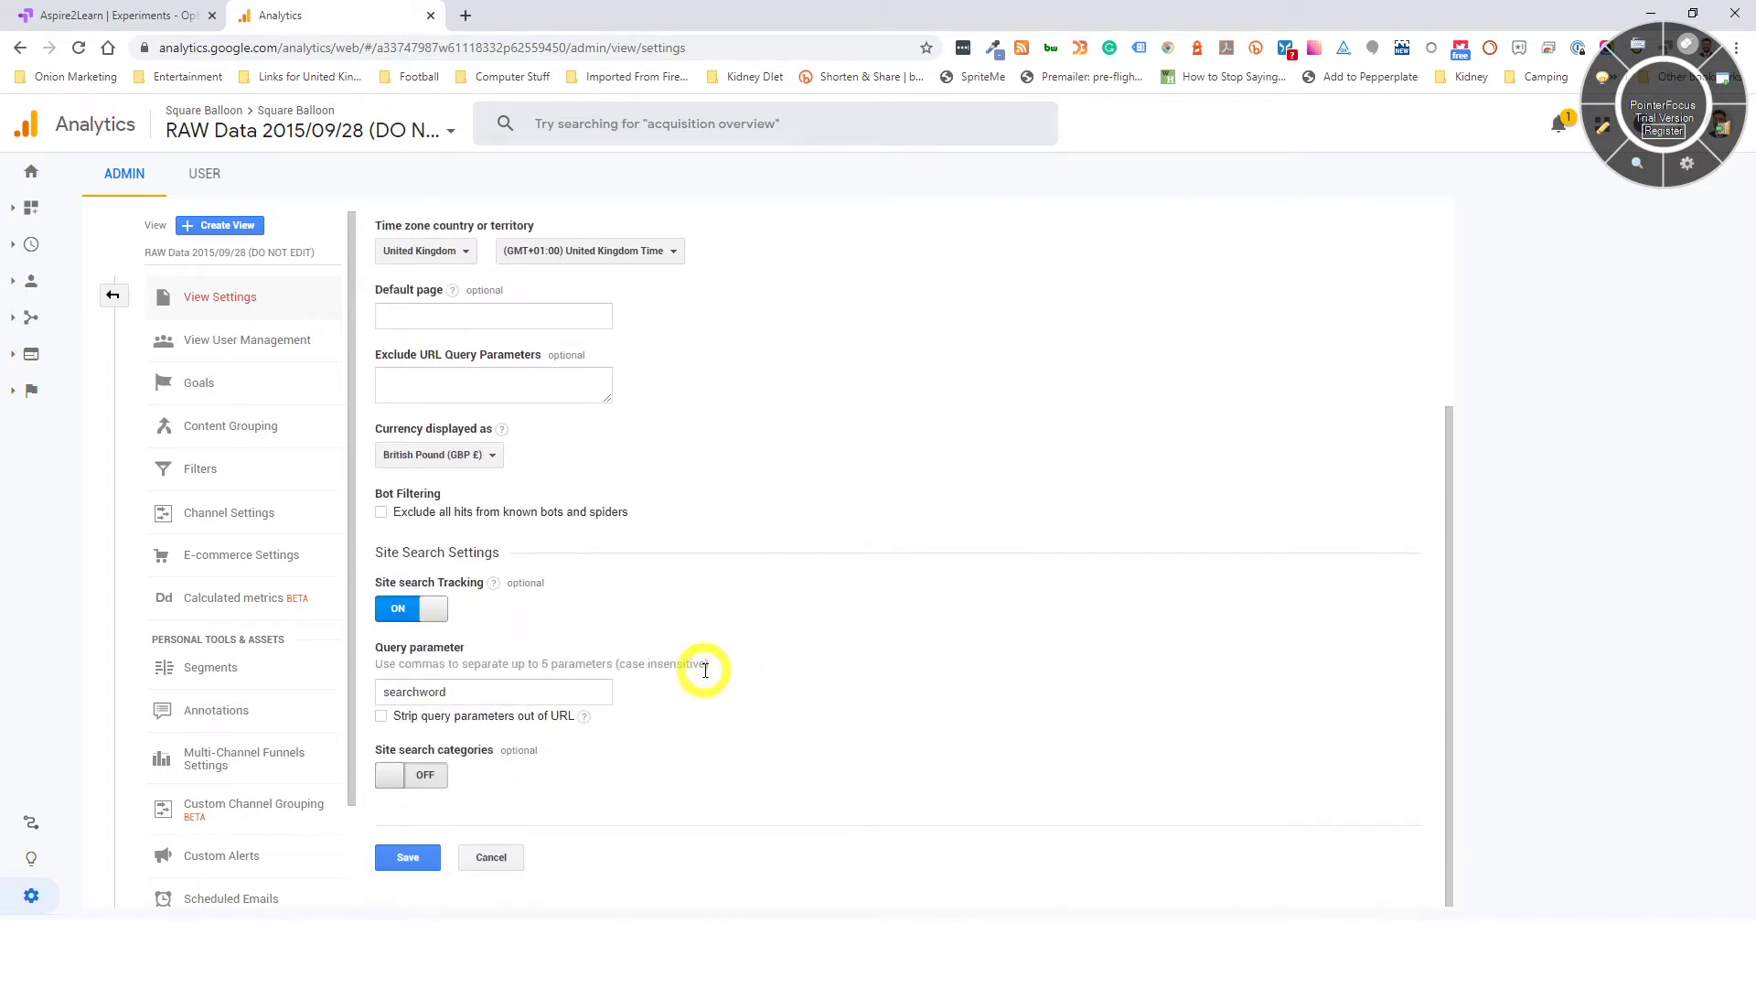
click(491, 860)
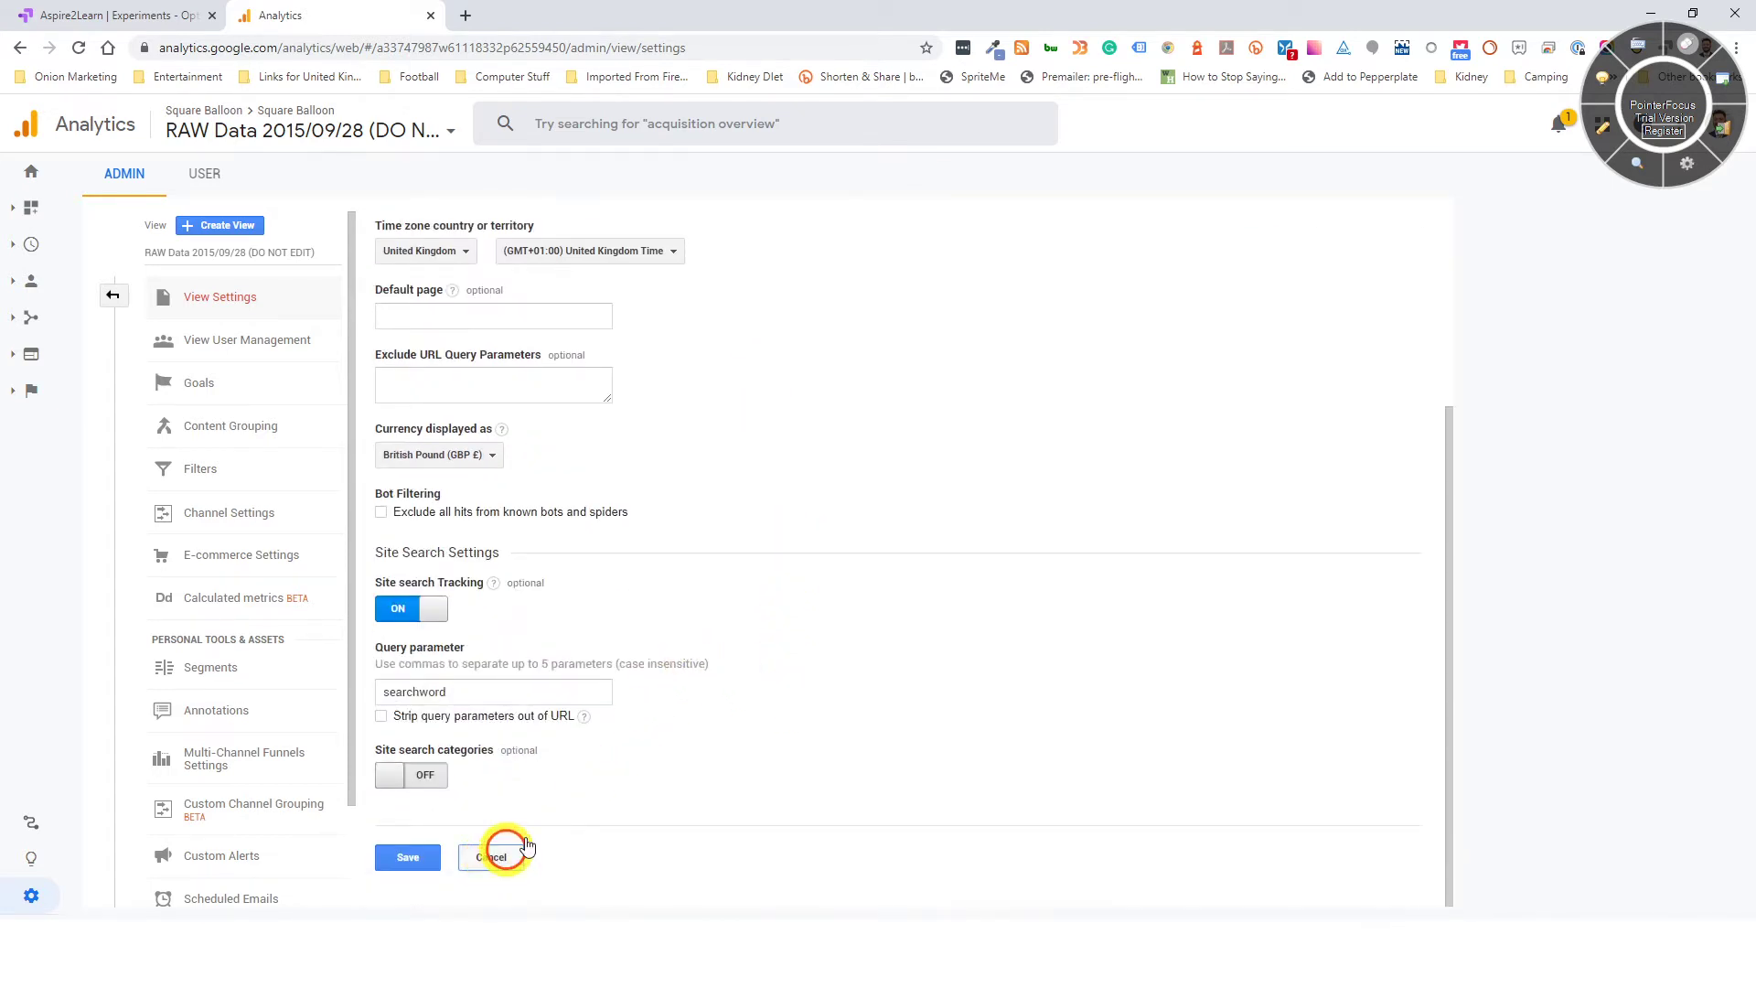
- Review the view settings of the Default (Use this one) view, including its default page field, and leave without saving
click(1087, 261)
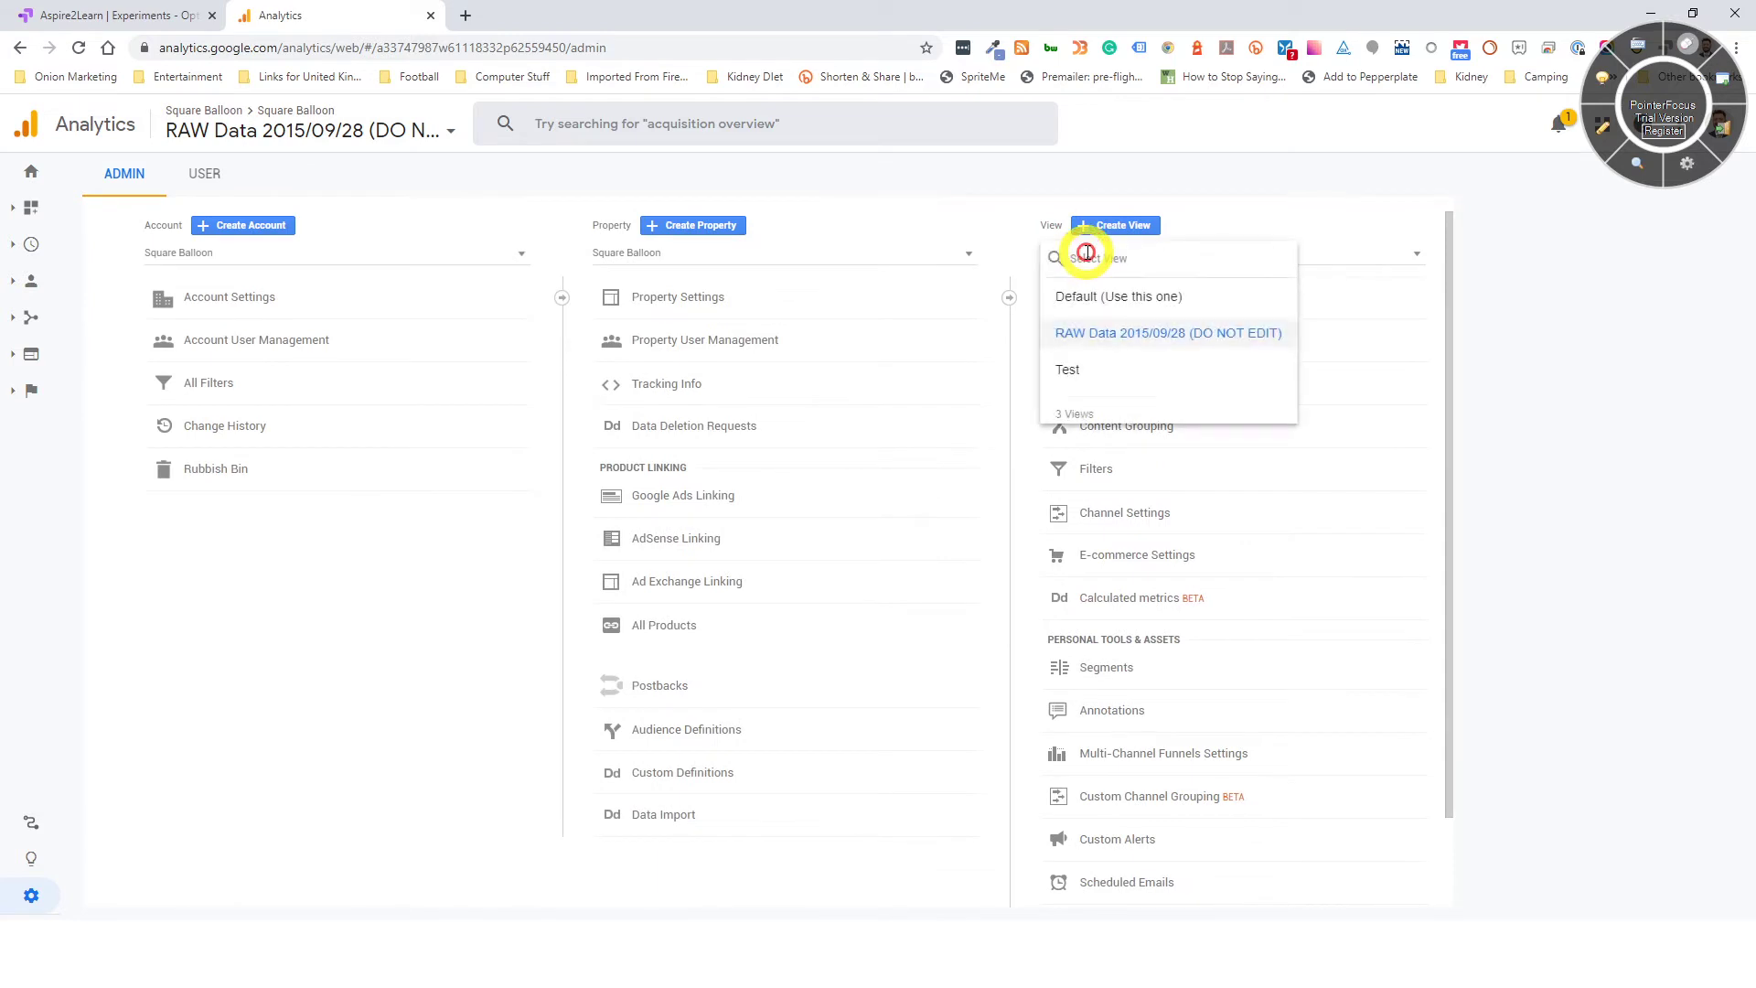
click(1109, 290)
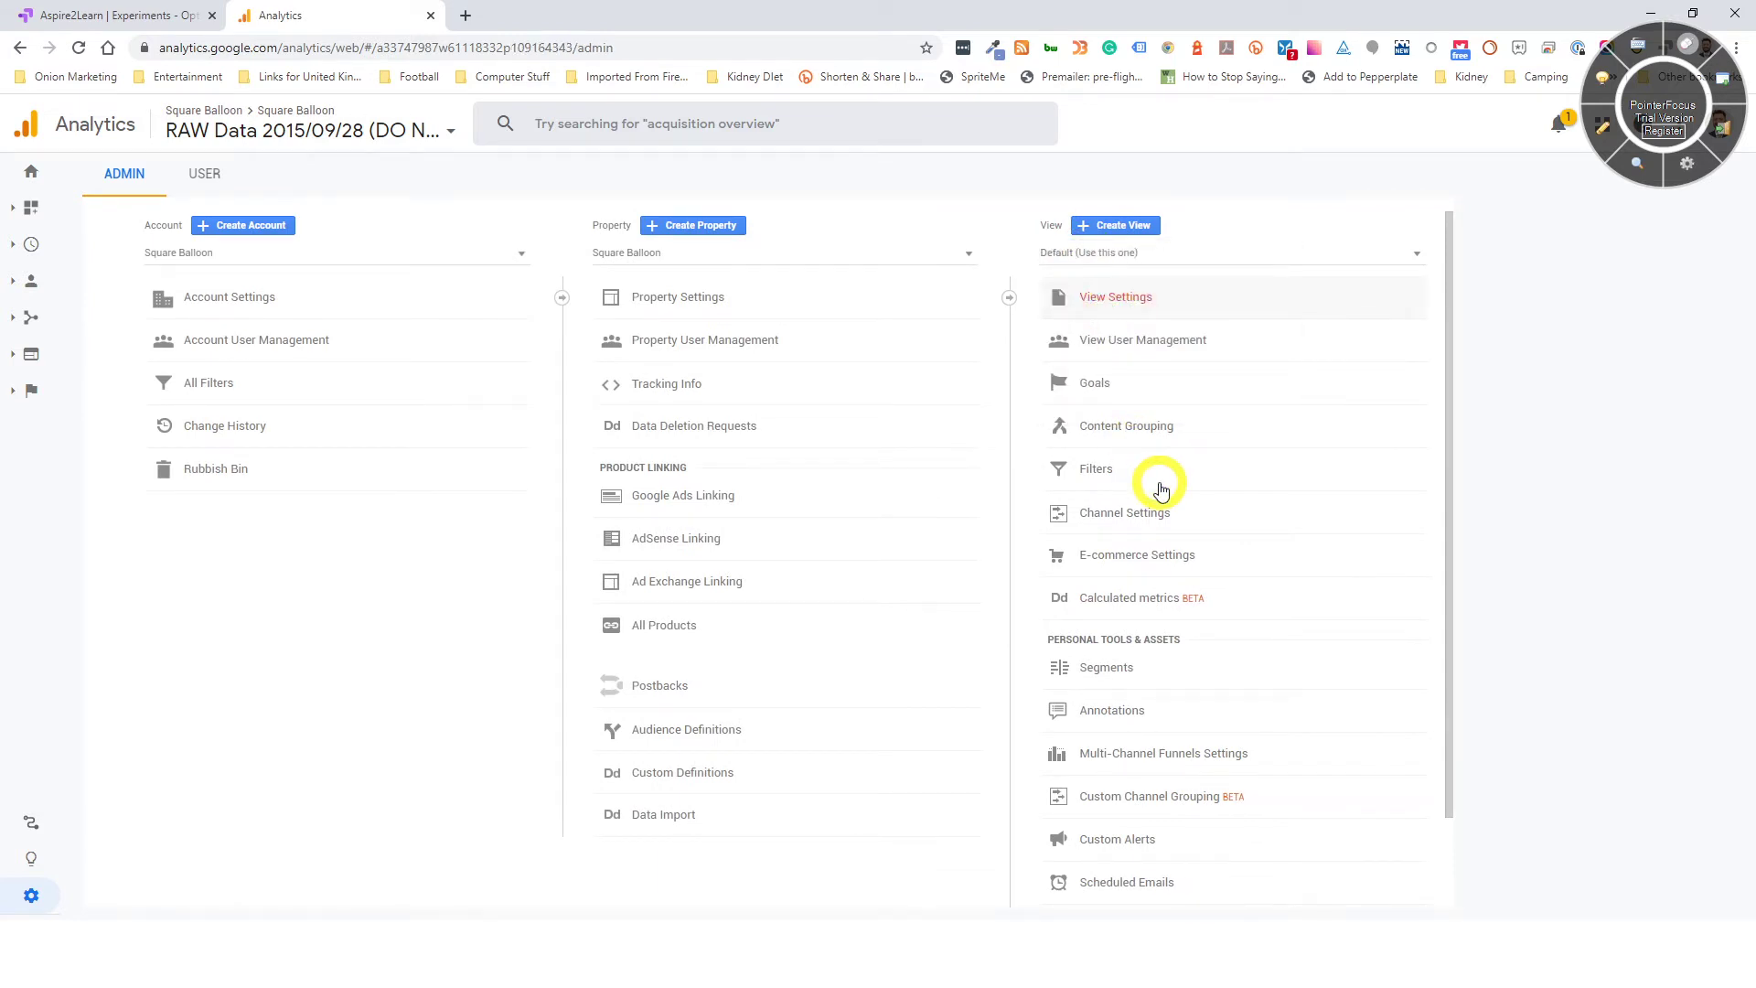
click(1118, 295)
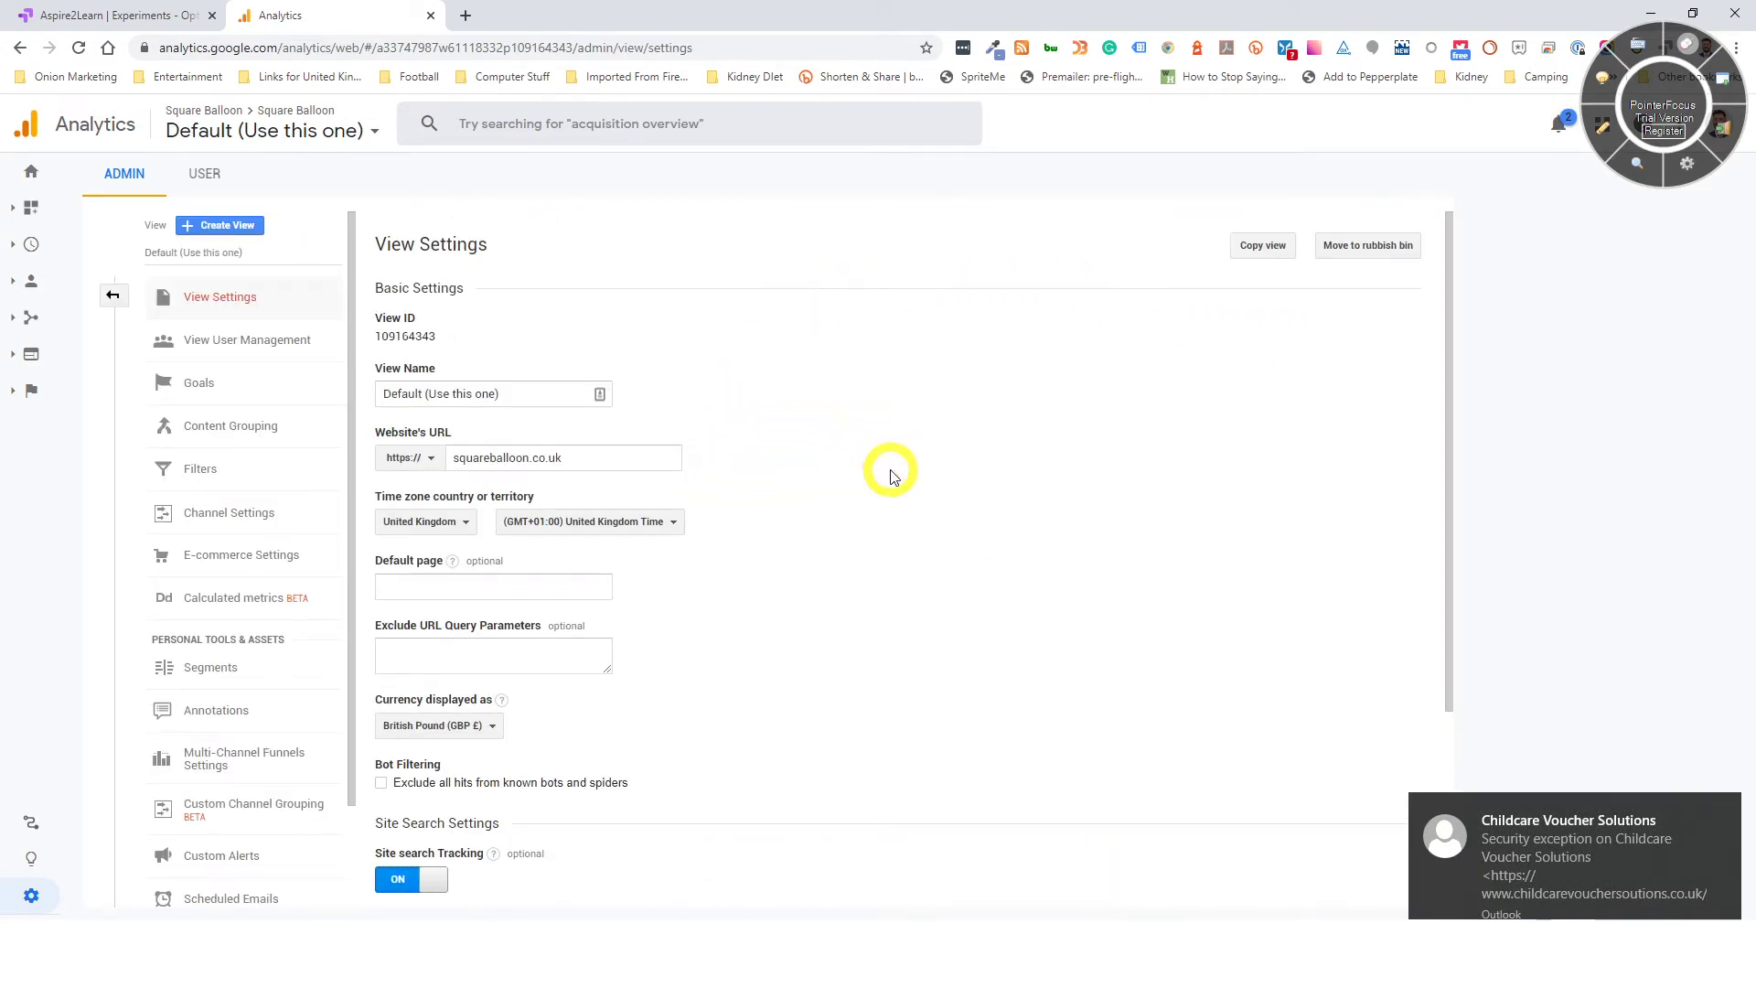
scroll(913, 423, down, 2)
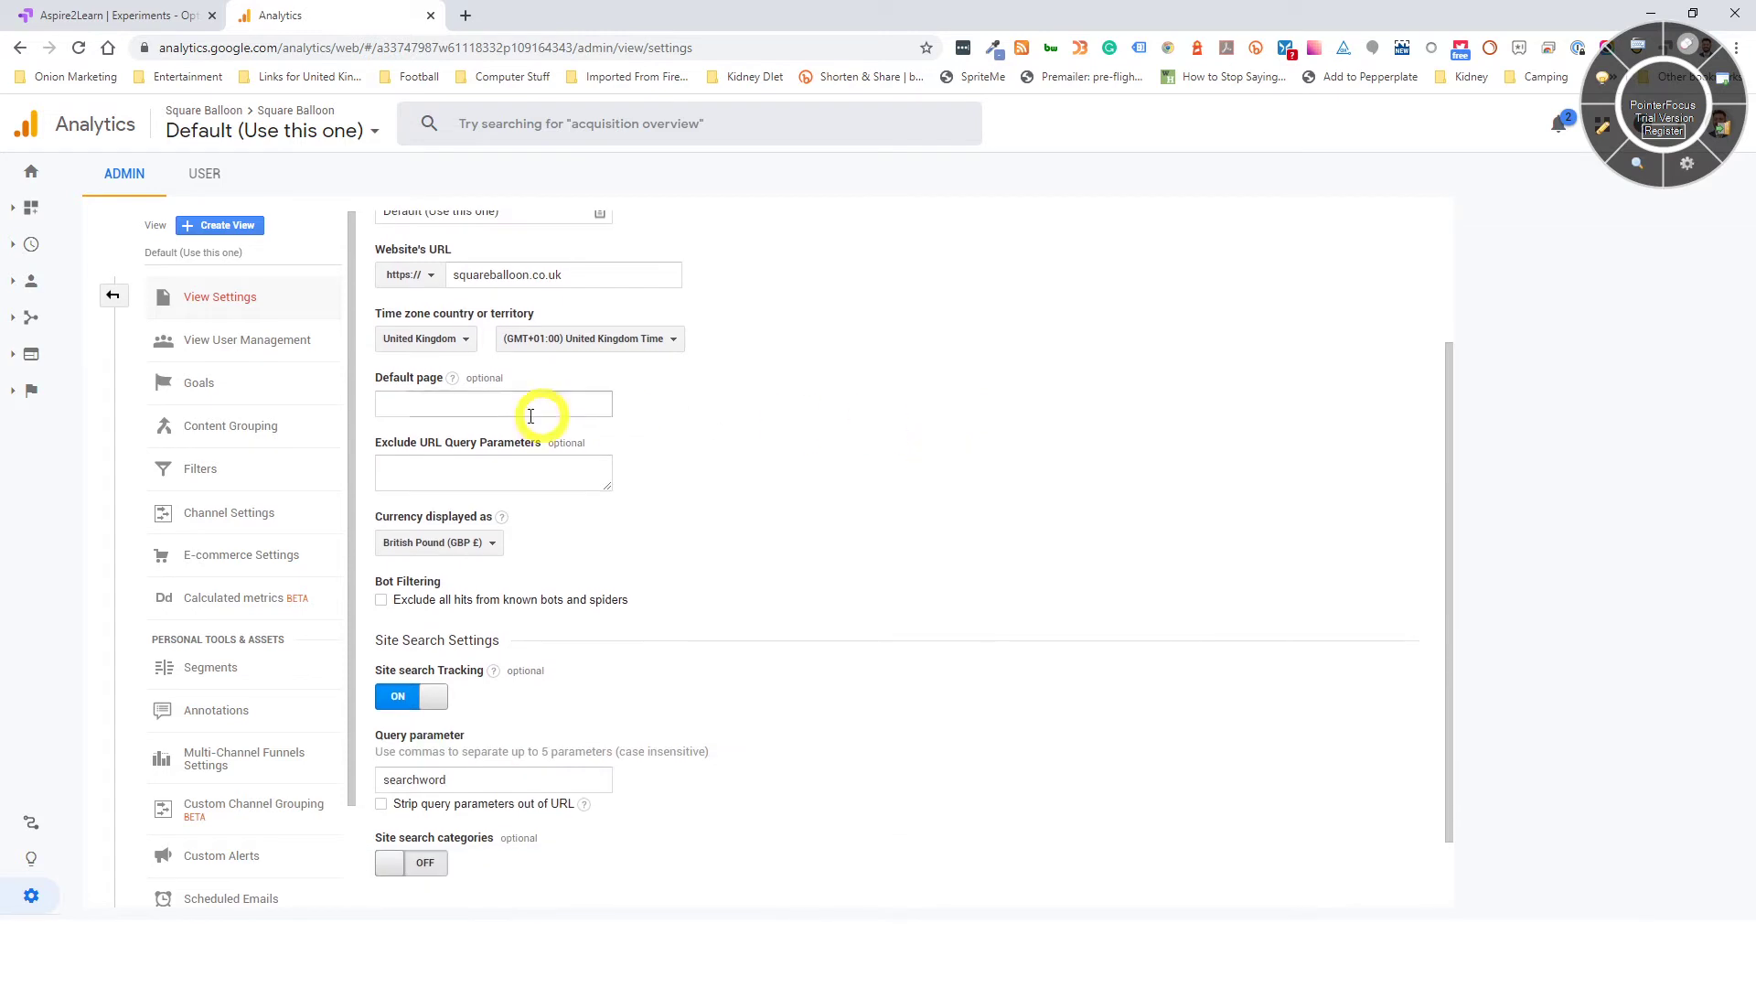
click(445, 404)
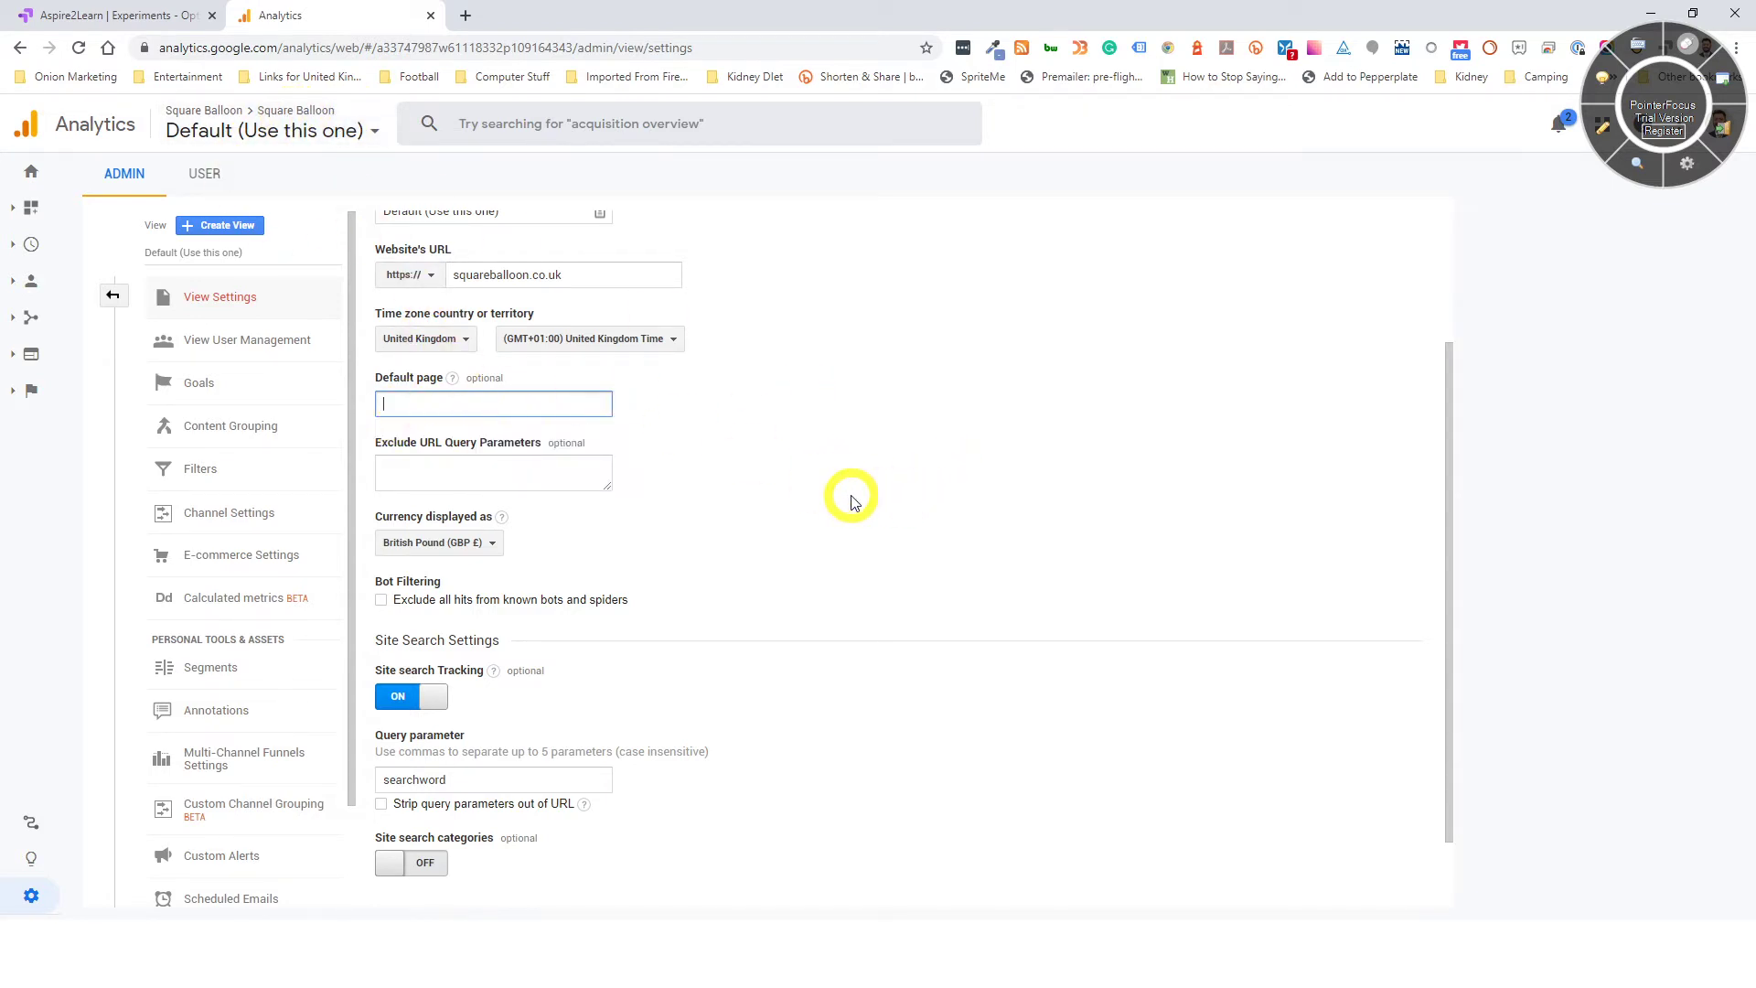
scroll(850, 512, down, 1)
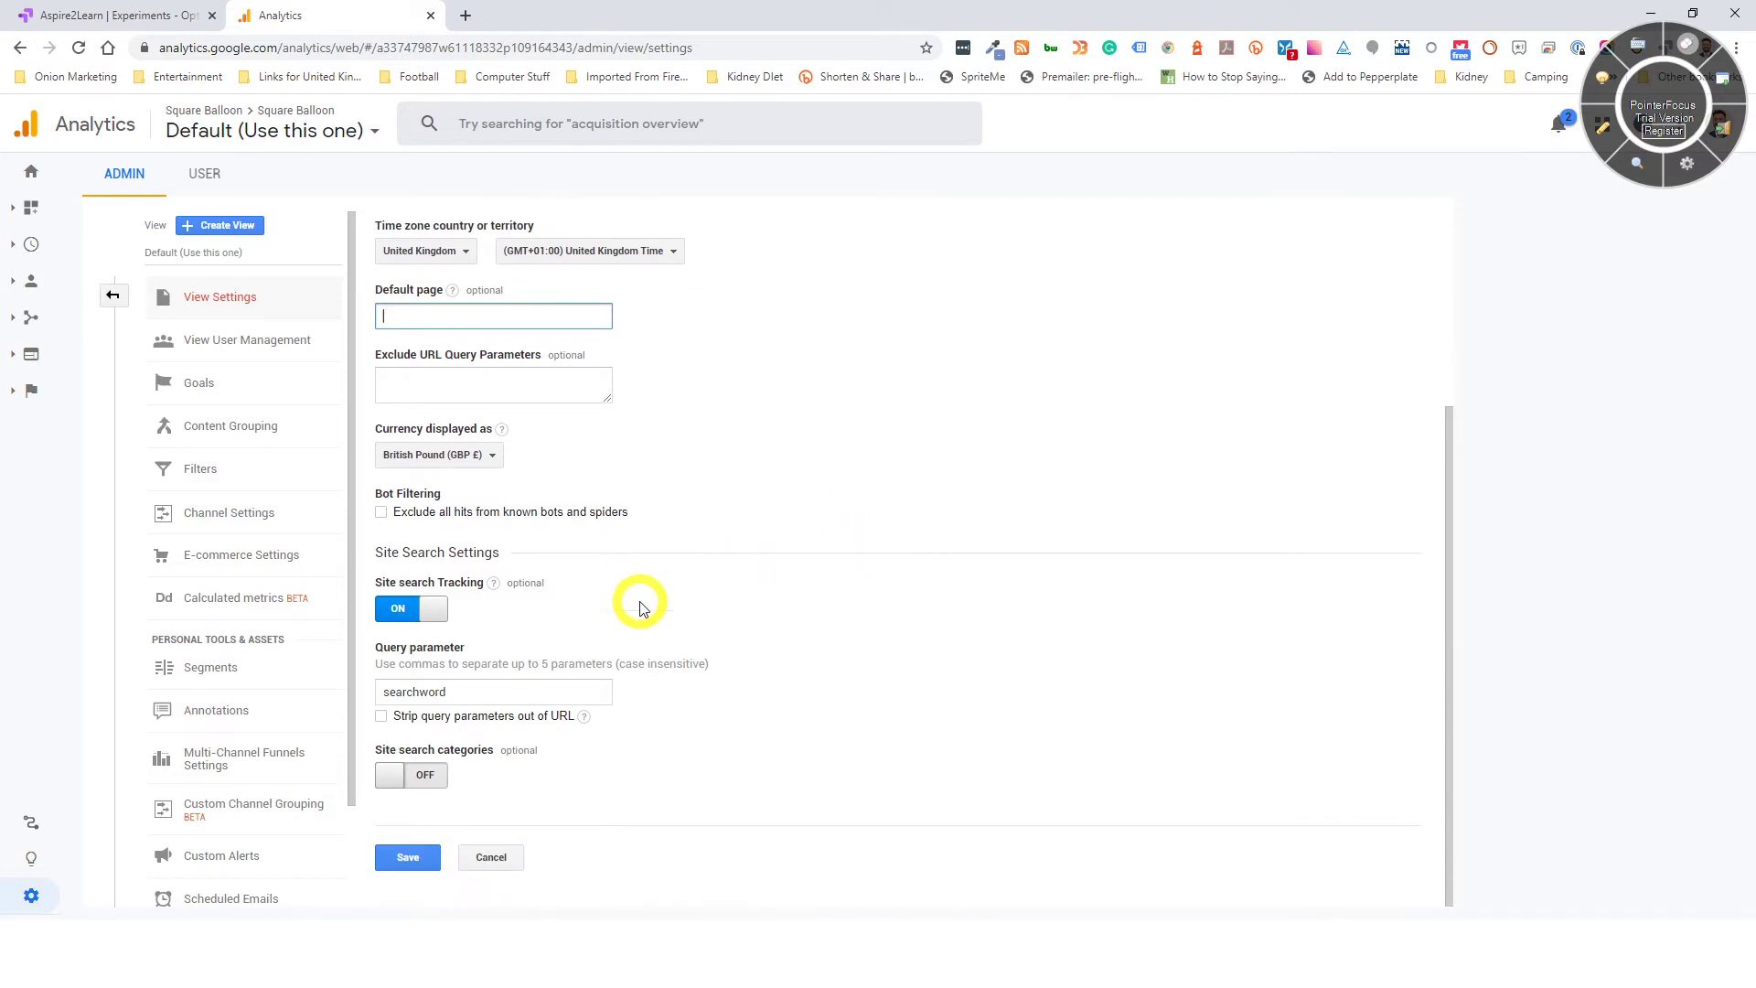
click(503, 861)
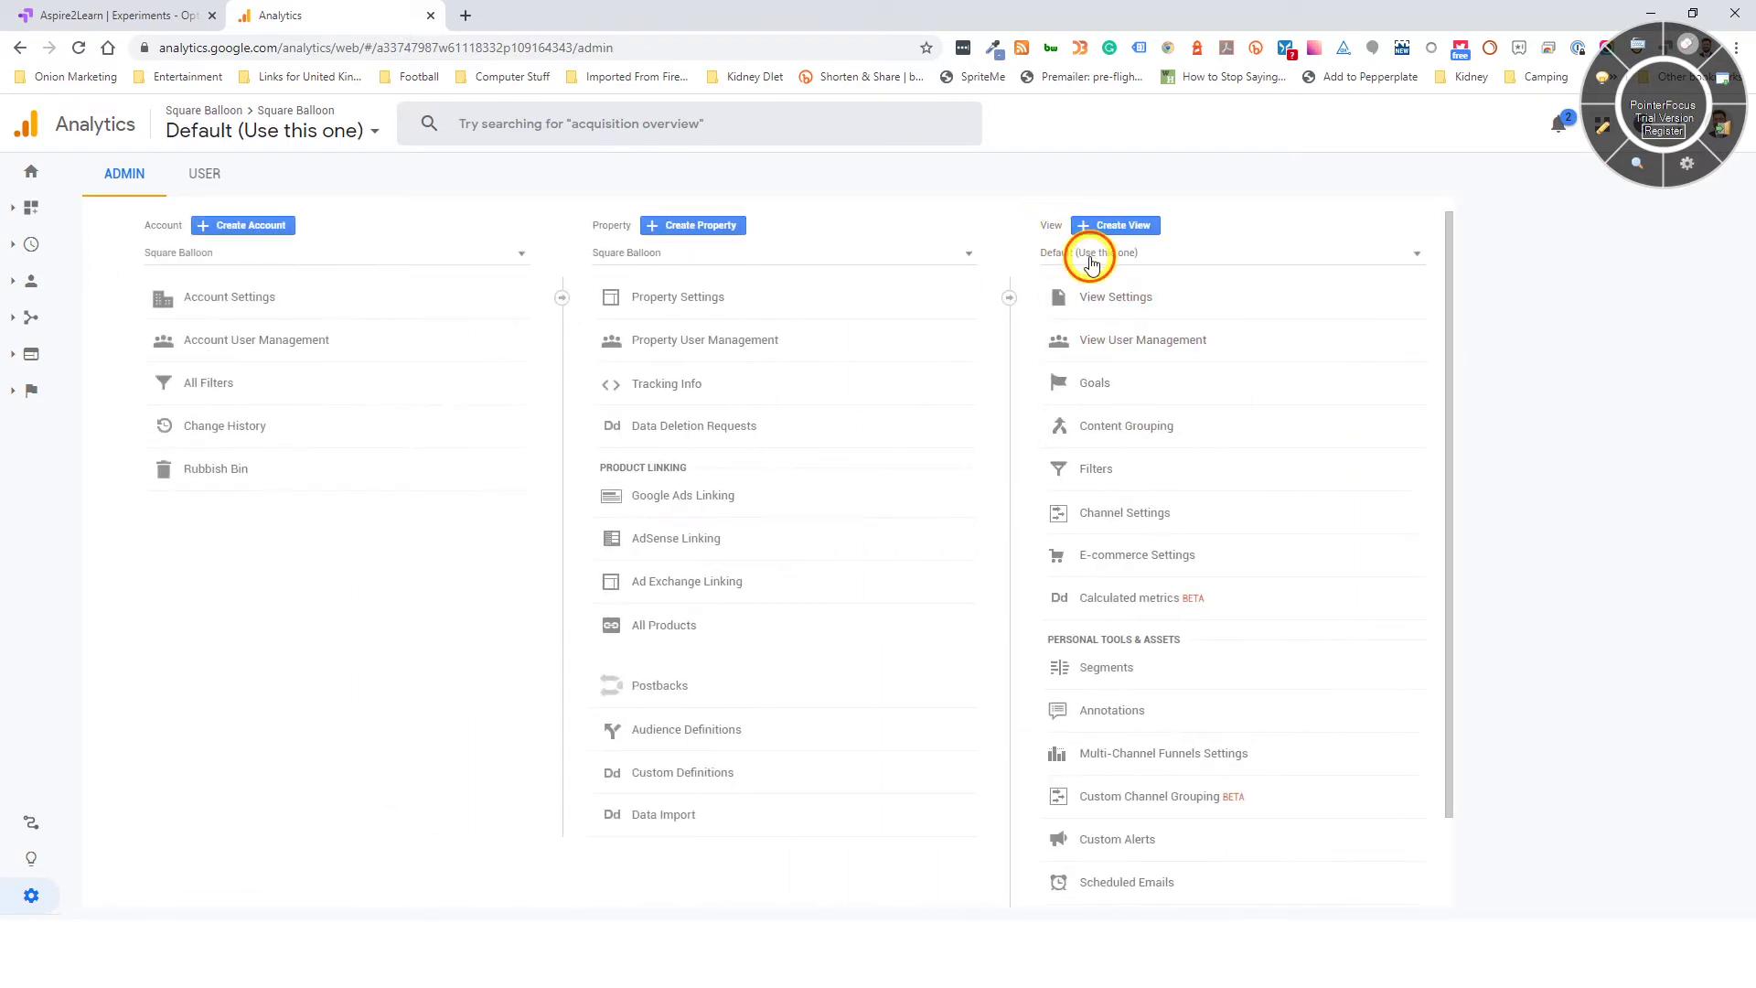
- Switch to the Test view and open its list of filters
click(1091, 263)
click(1087, 374)
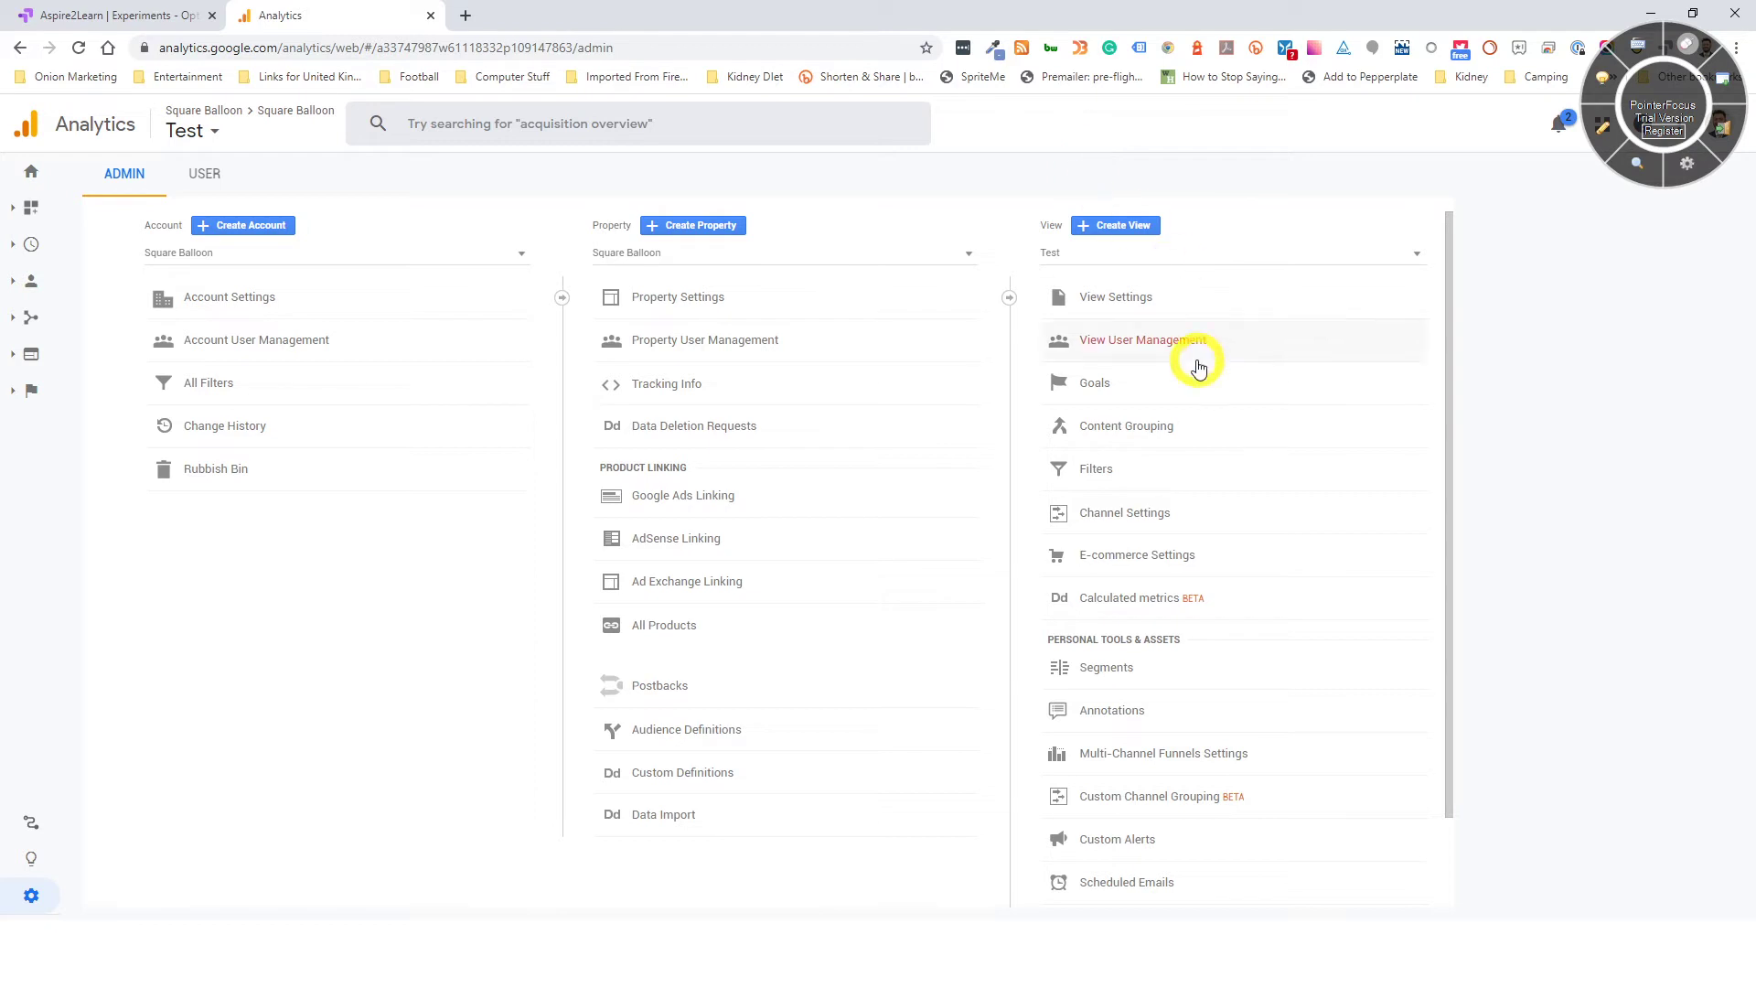
click(1104, 470)
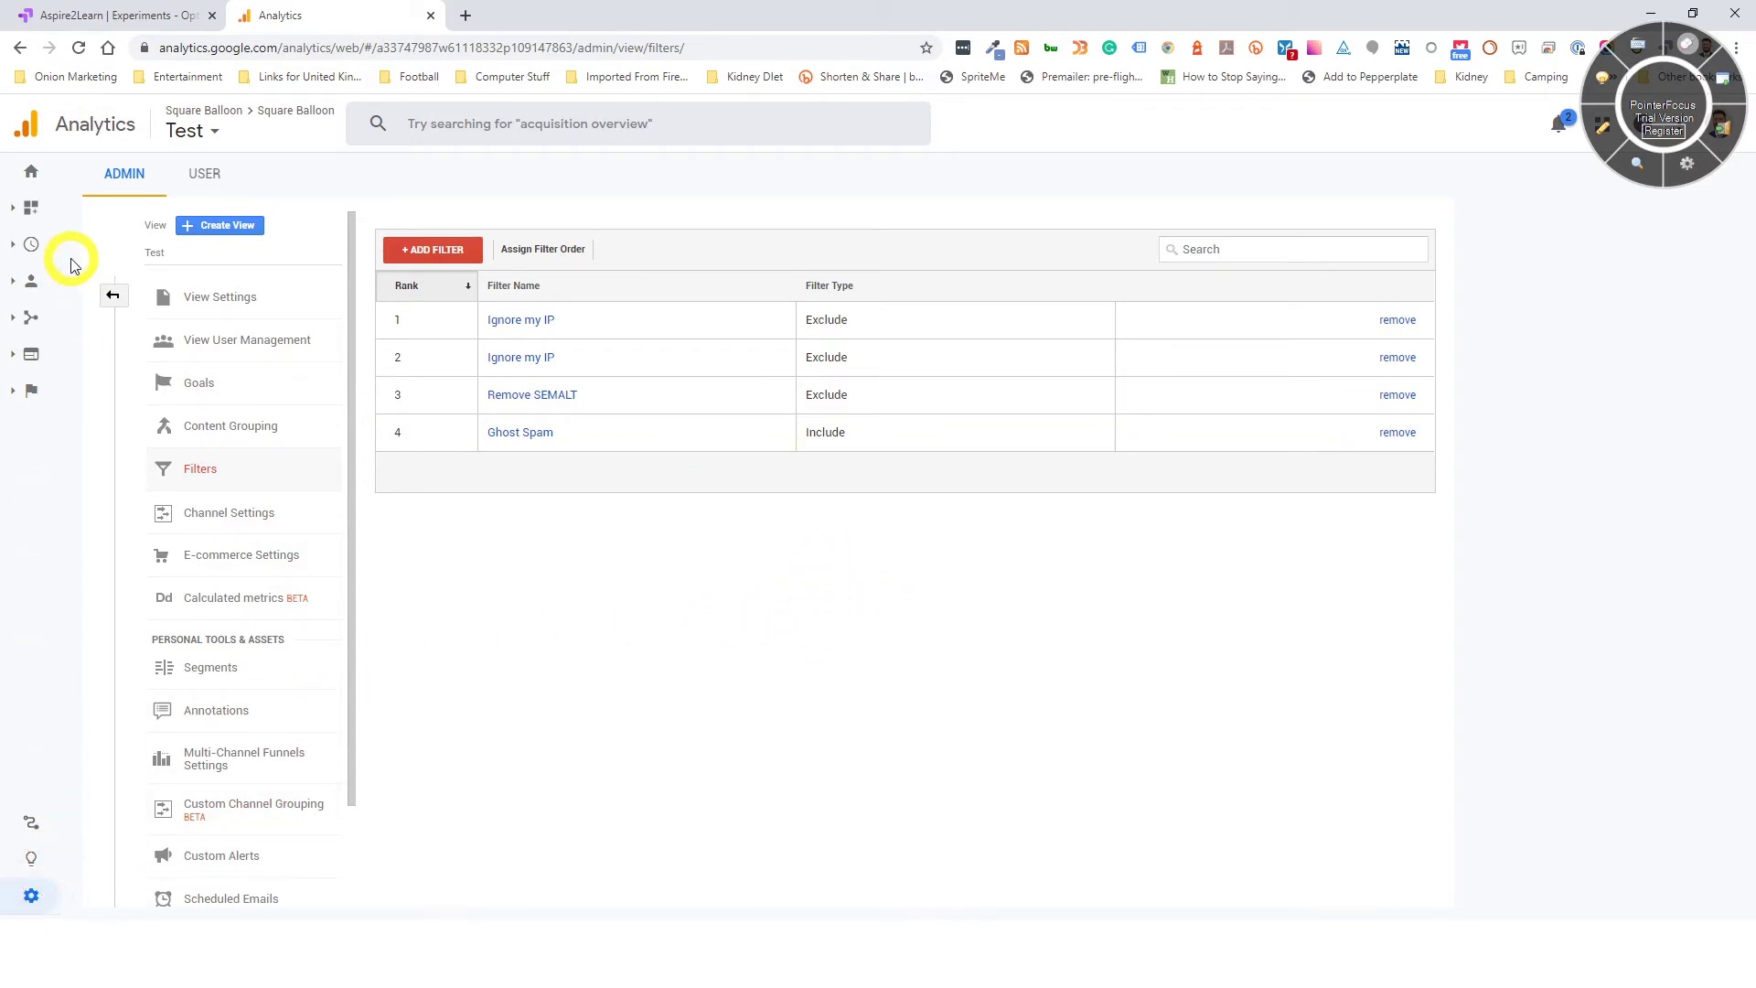
- Open the Acquisition Overview report and apply the UK Traffic segment alongside All Users
click(32, 324)
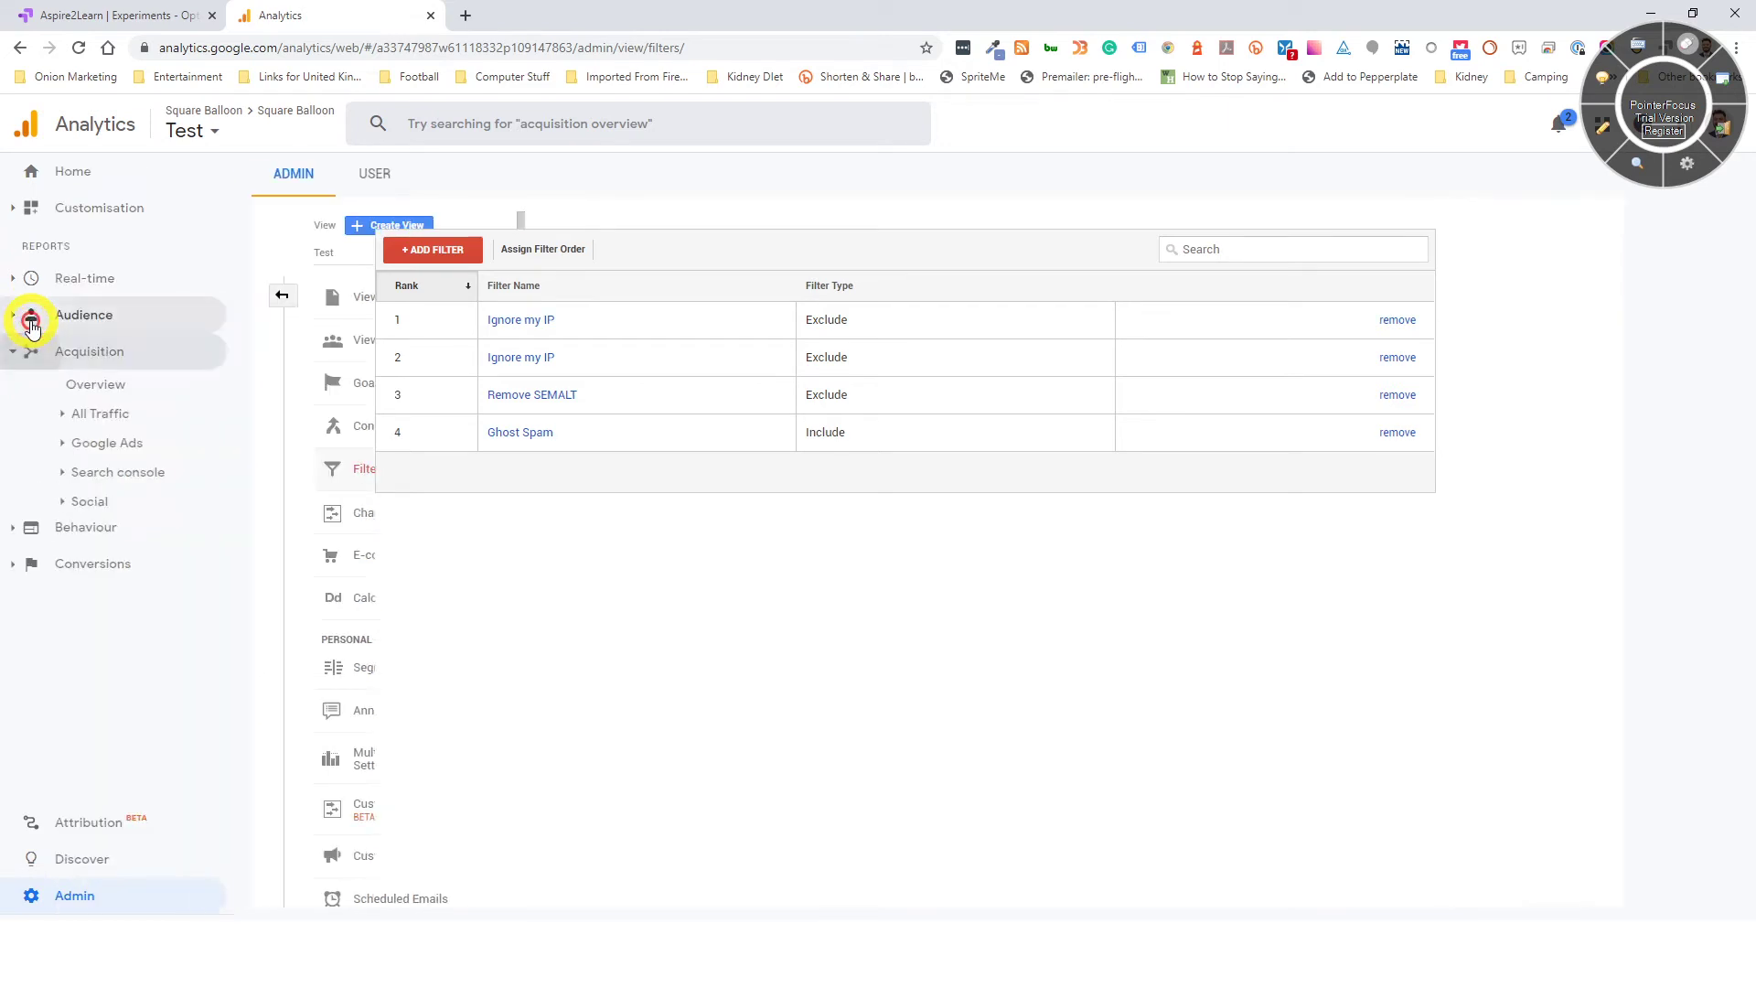
click(101, 391)
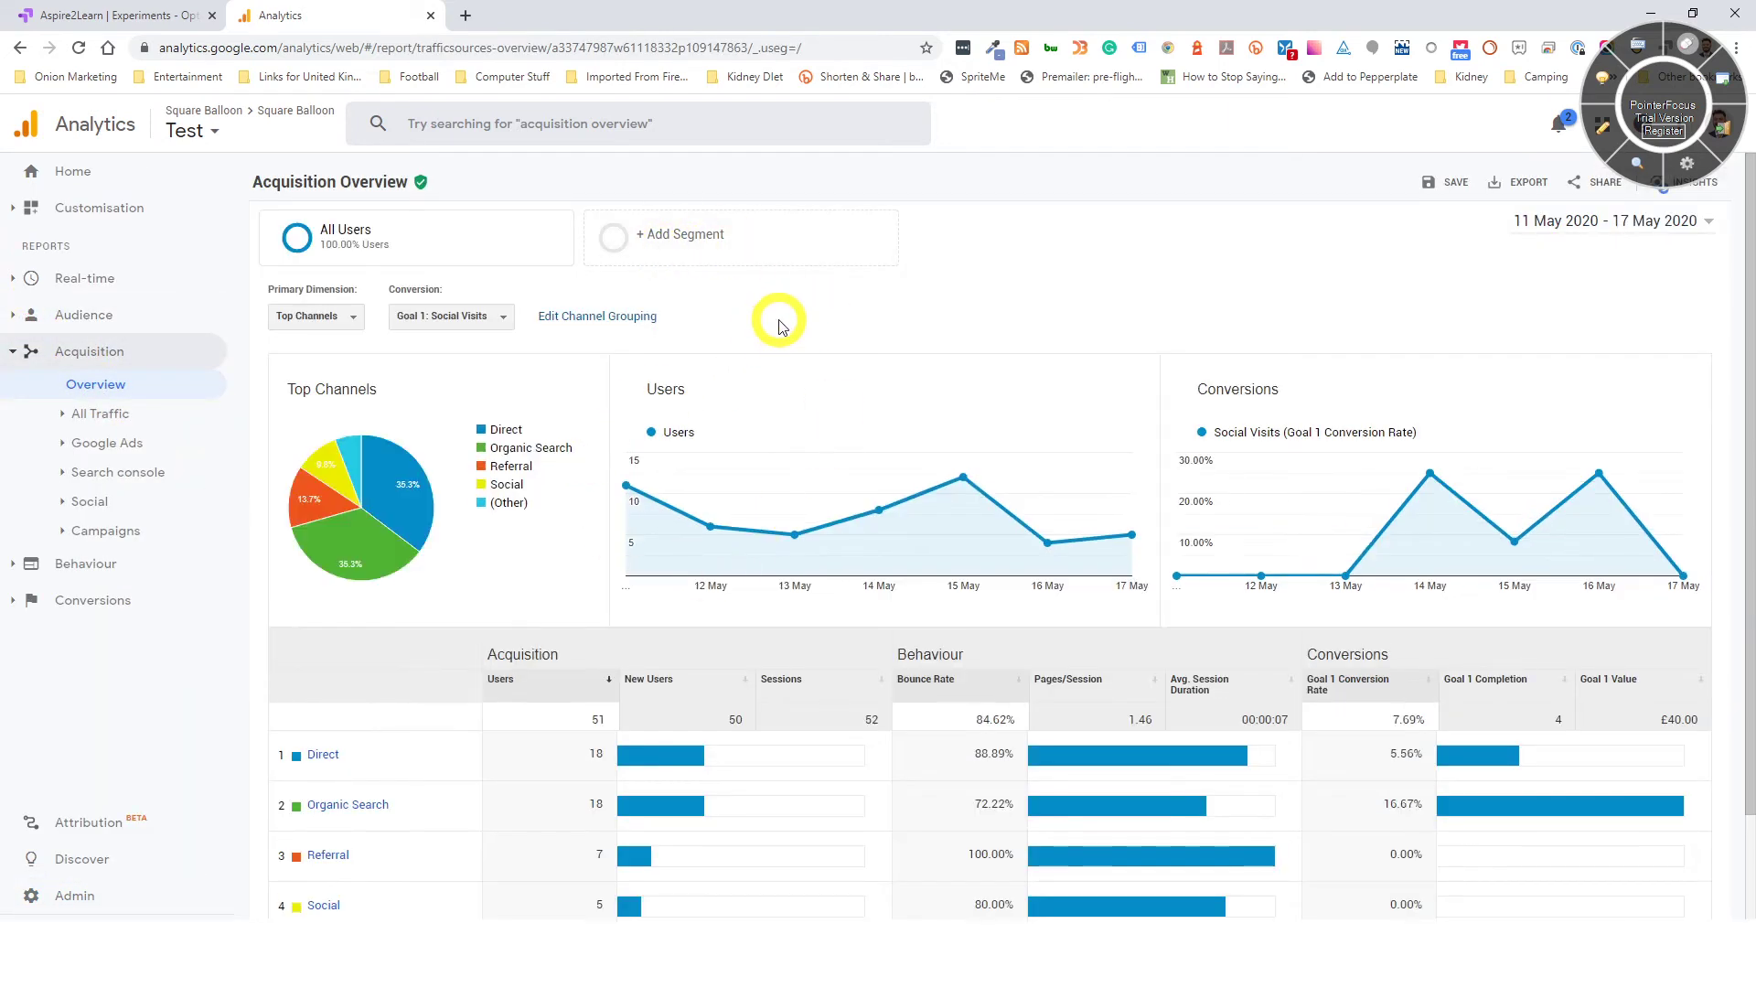
click(760, 240)
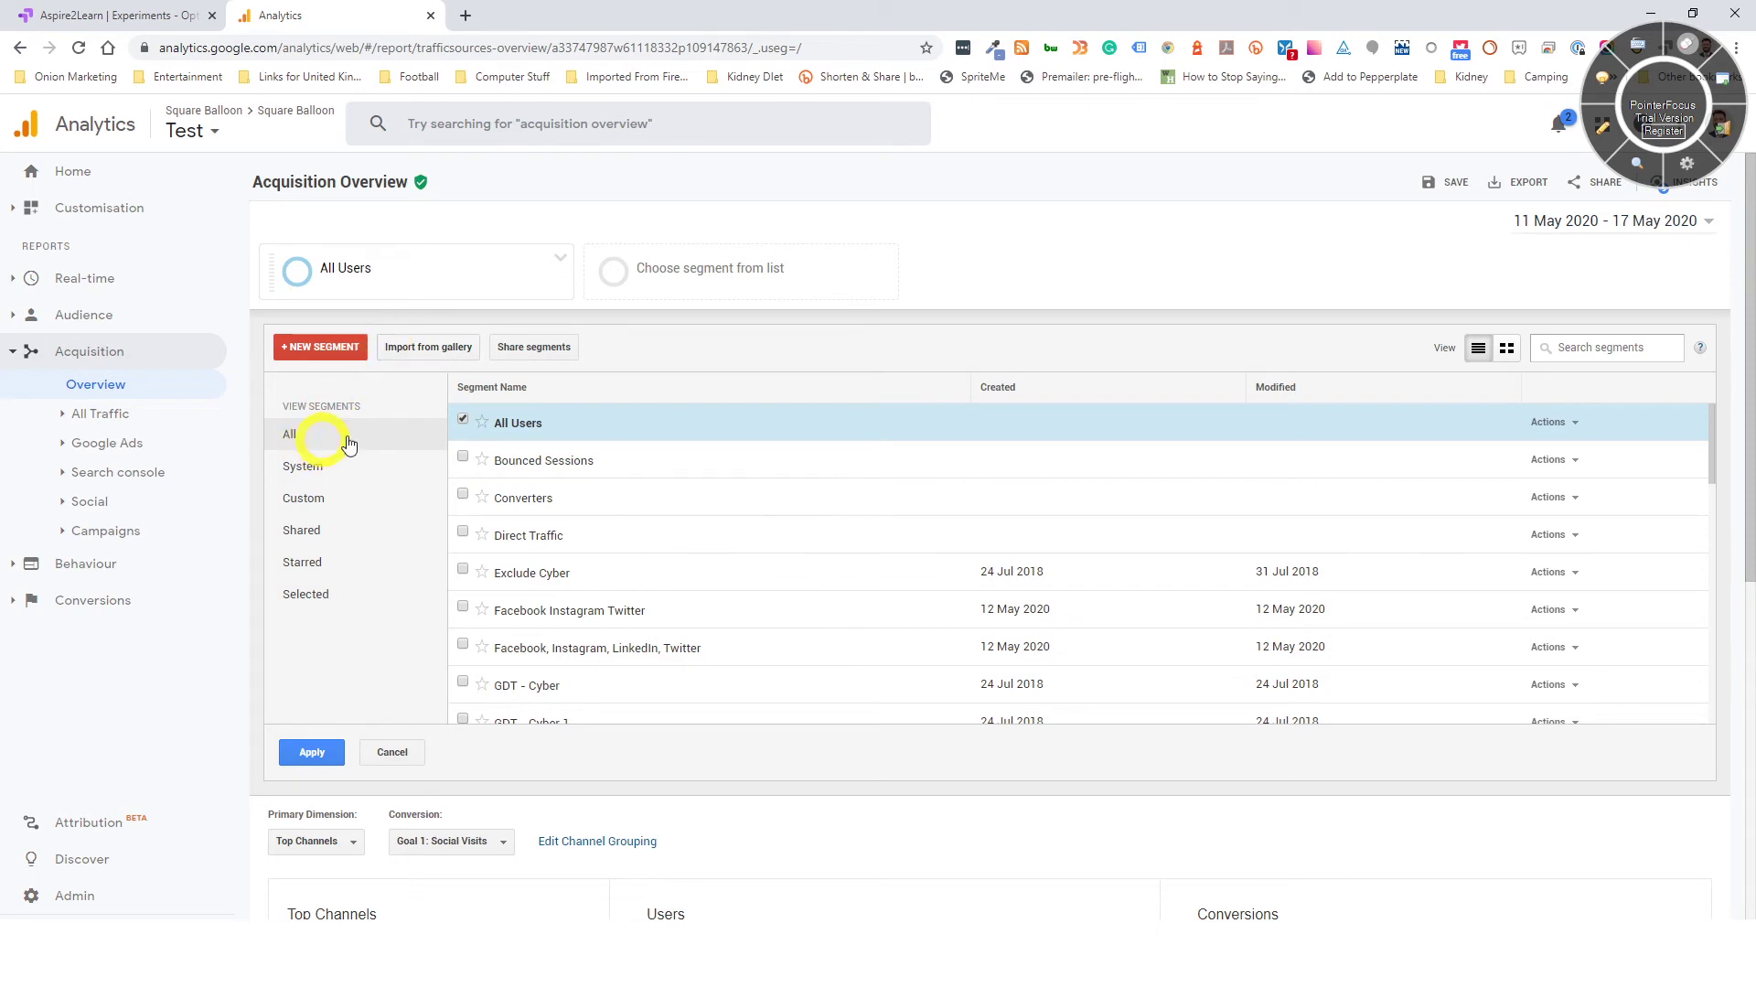
mouse_move(658, 469)
click(752, 424)
scroll(746, 439, down, 10)
click(535, 528)
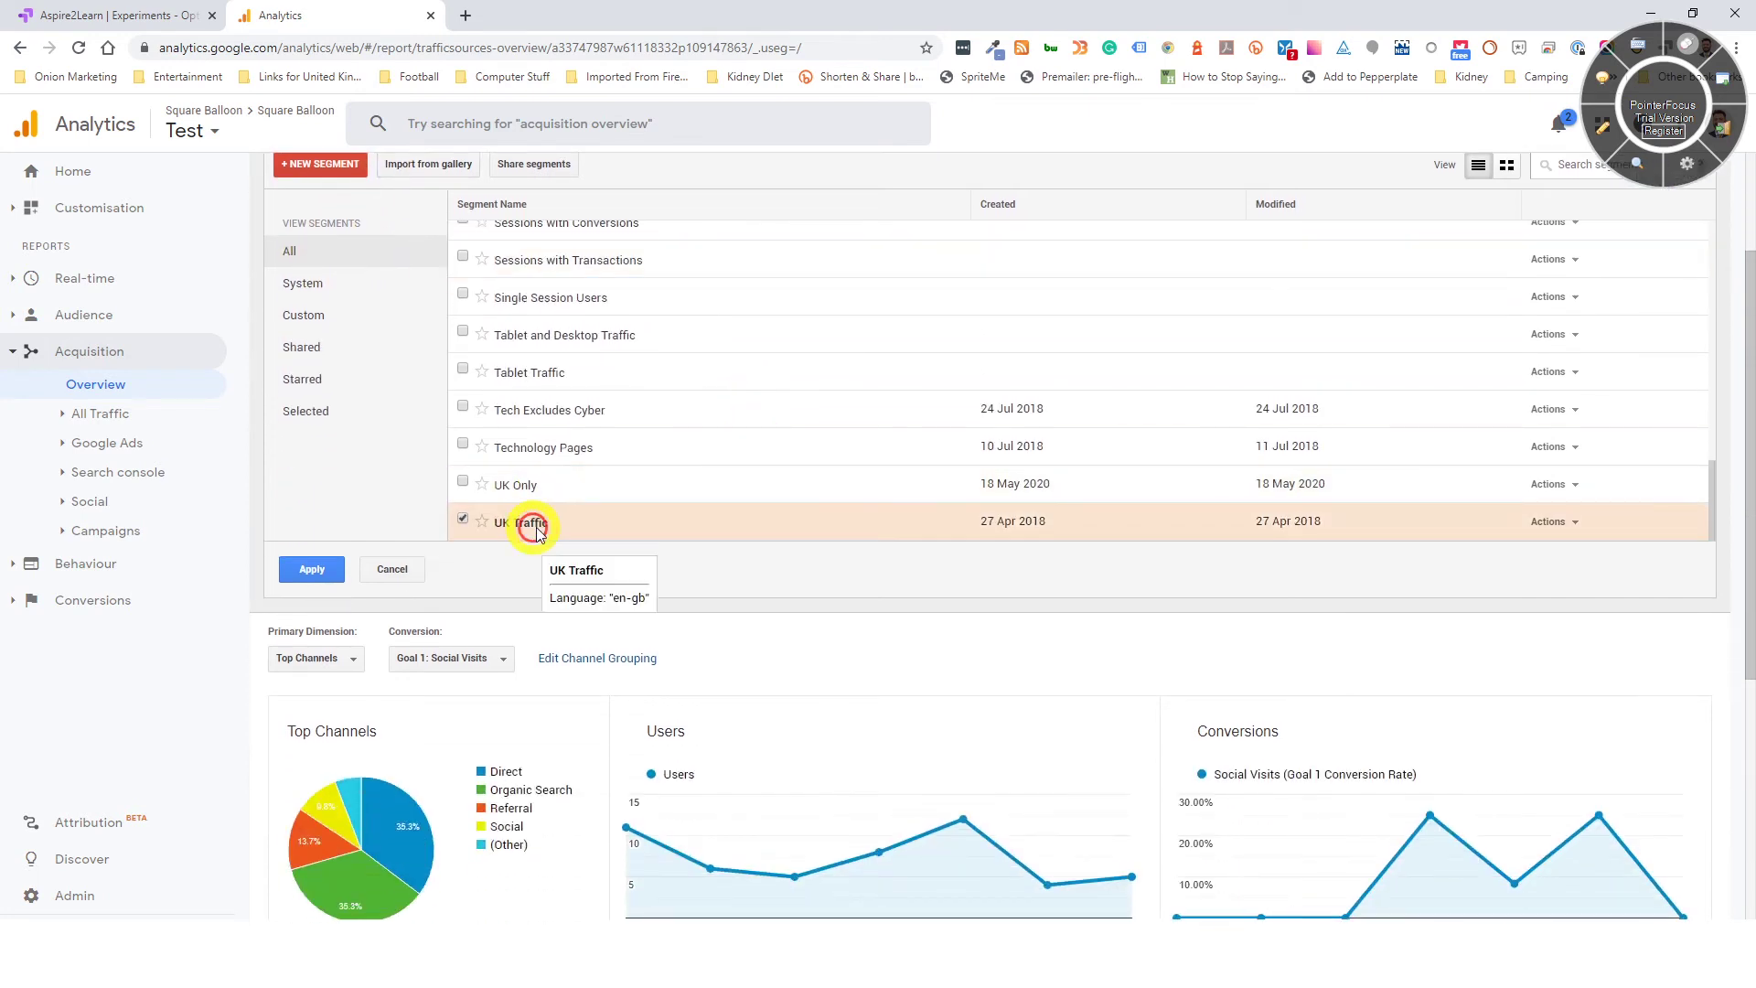
click(312, 569)
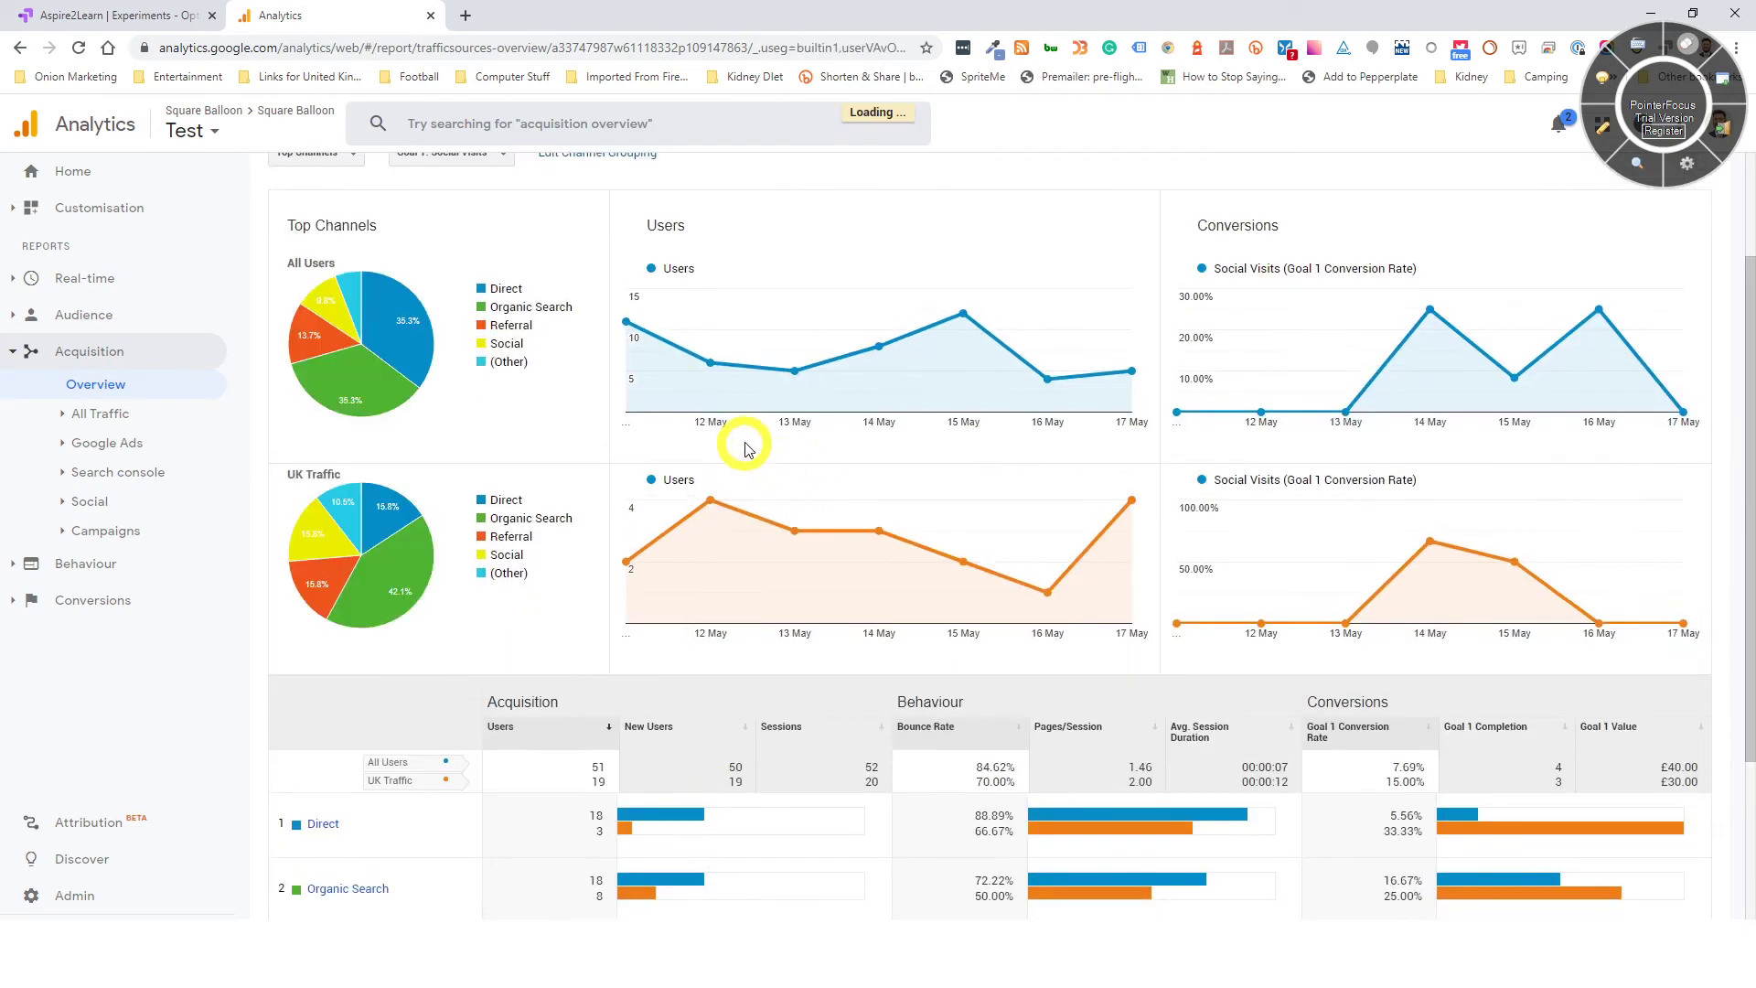
scroll(915, 438, up, 3)
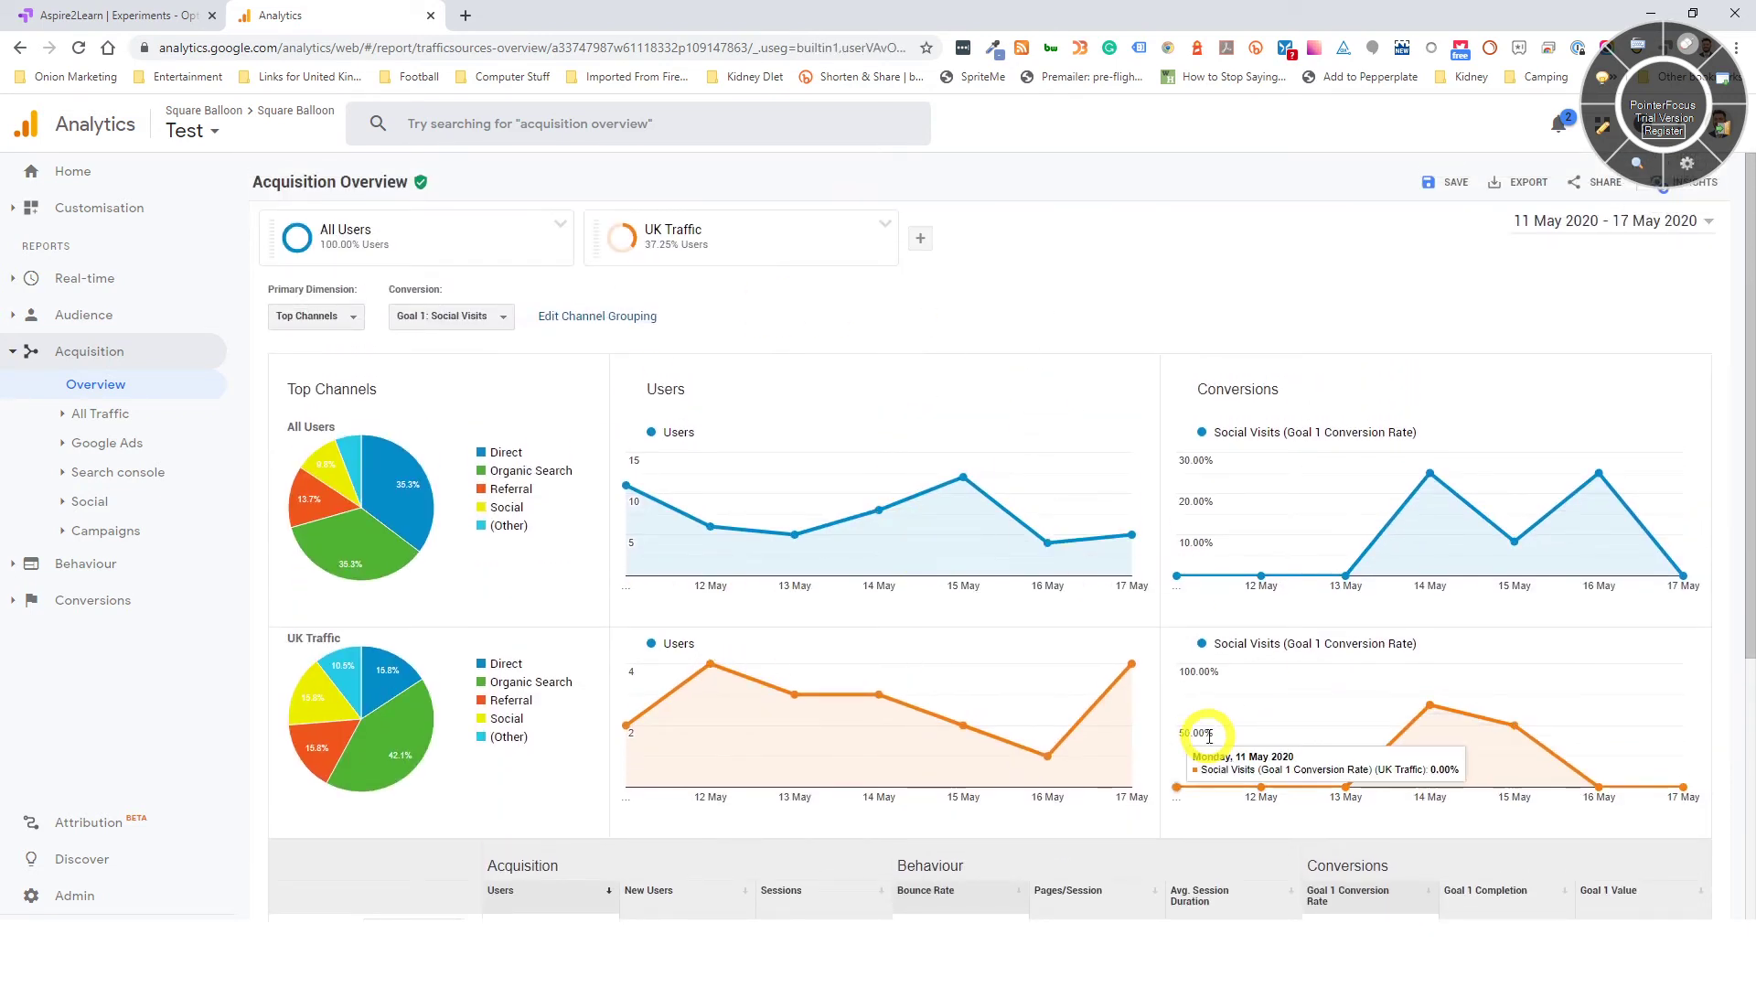
- Remove the UK Traffic segment from the Acquisition Overview report
click(886, 223)
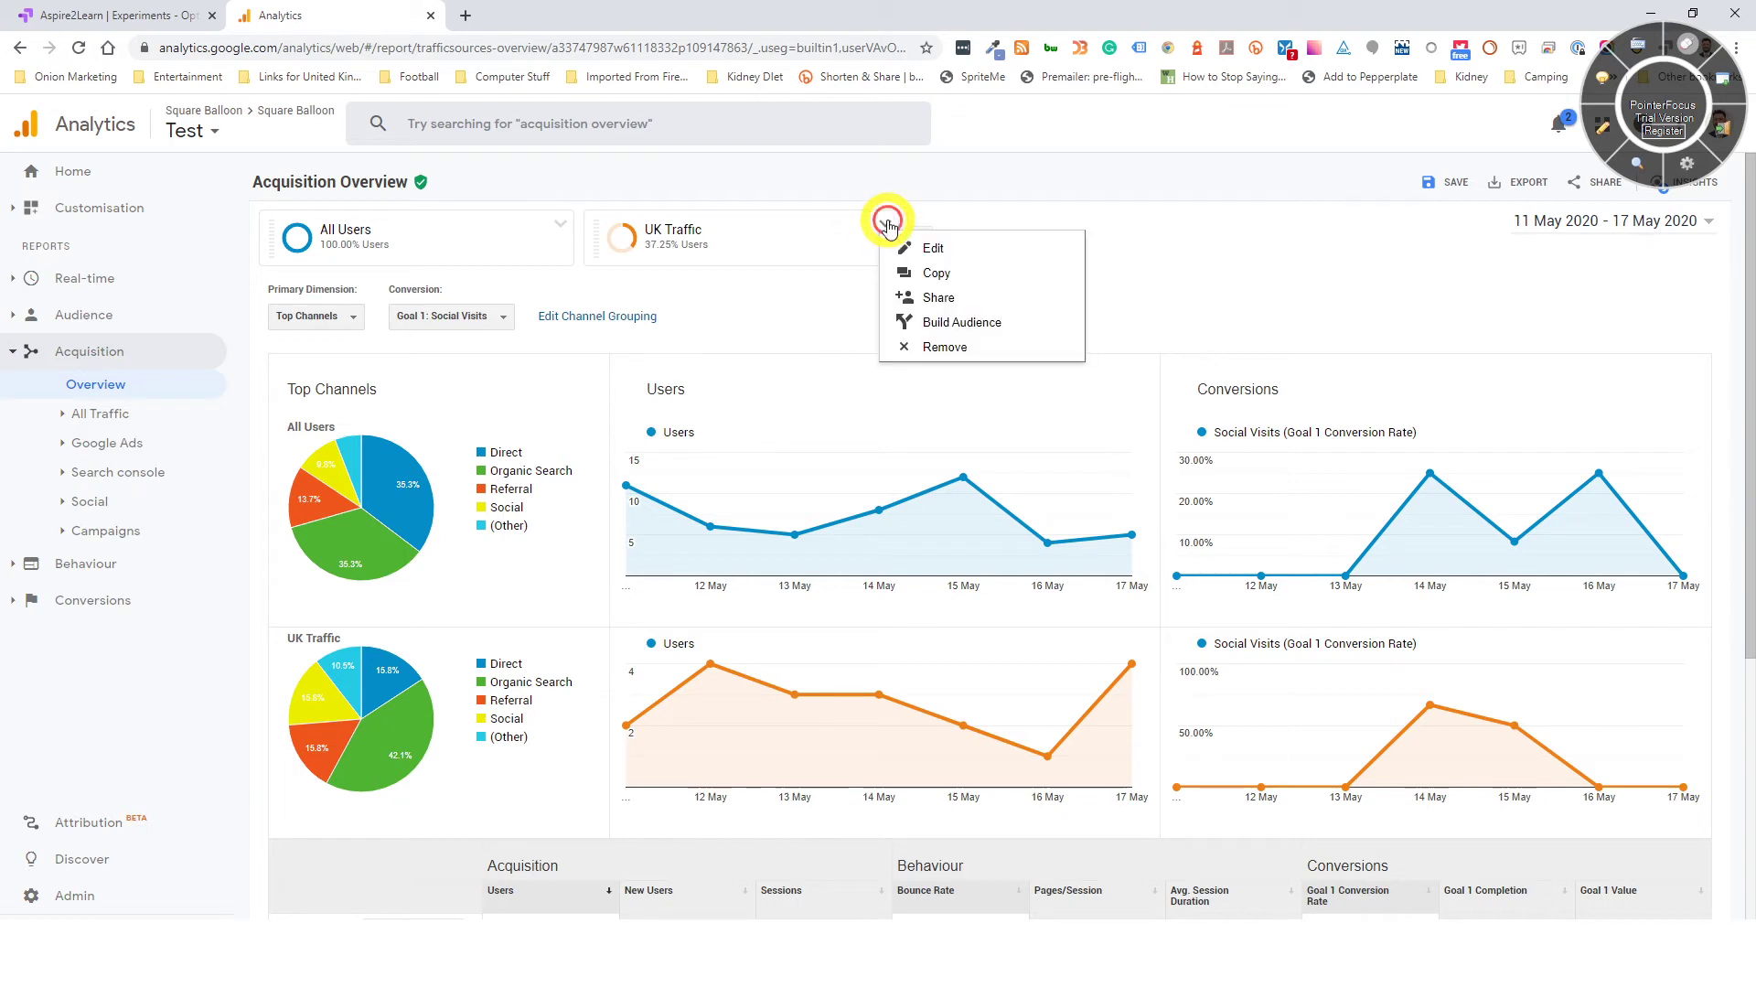
click(944, 349)
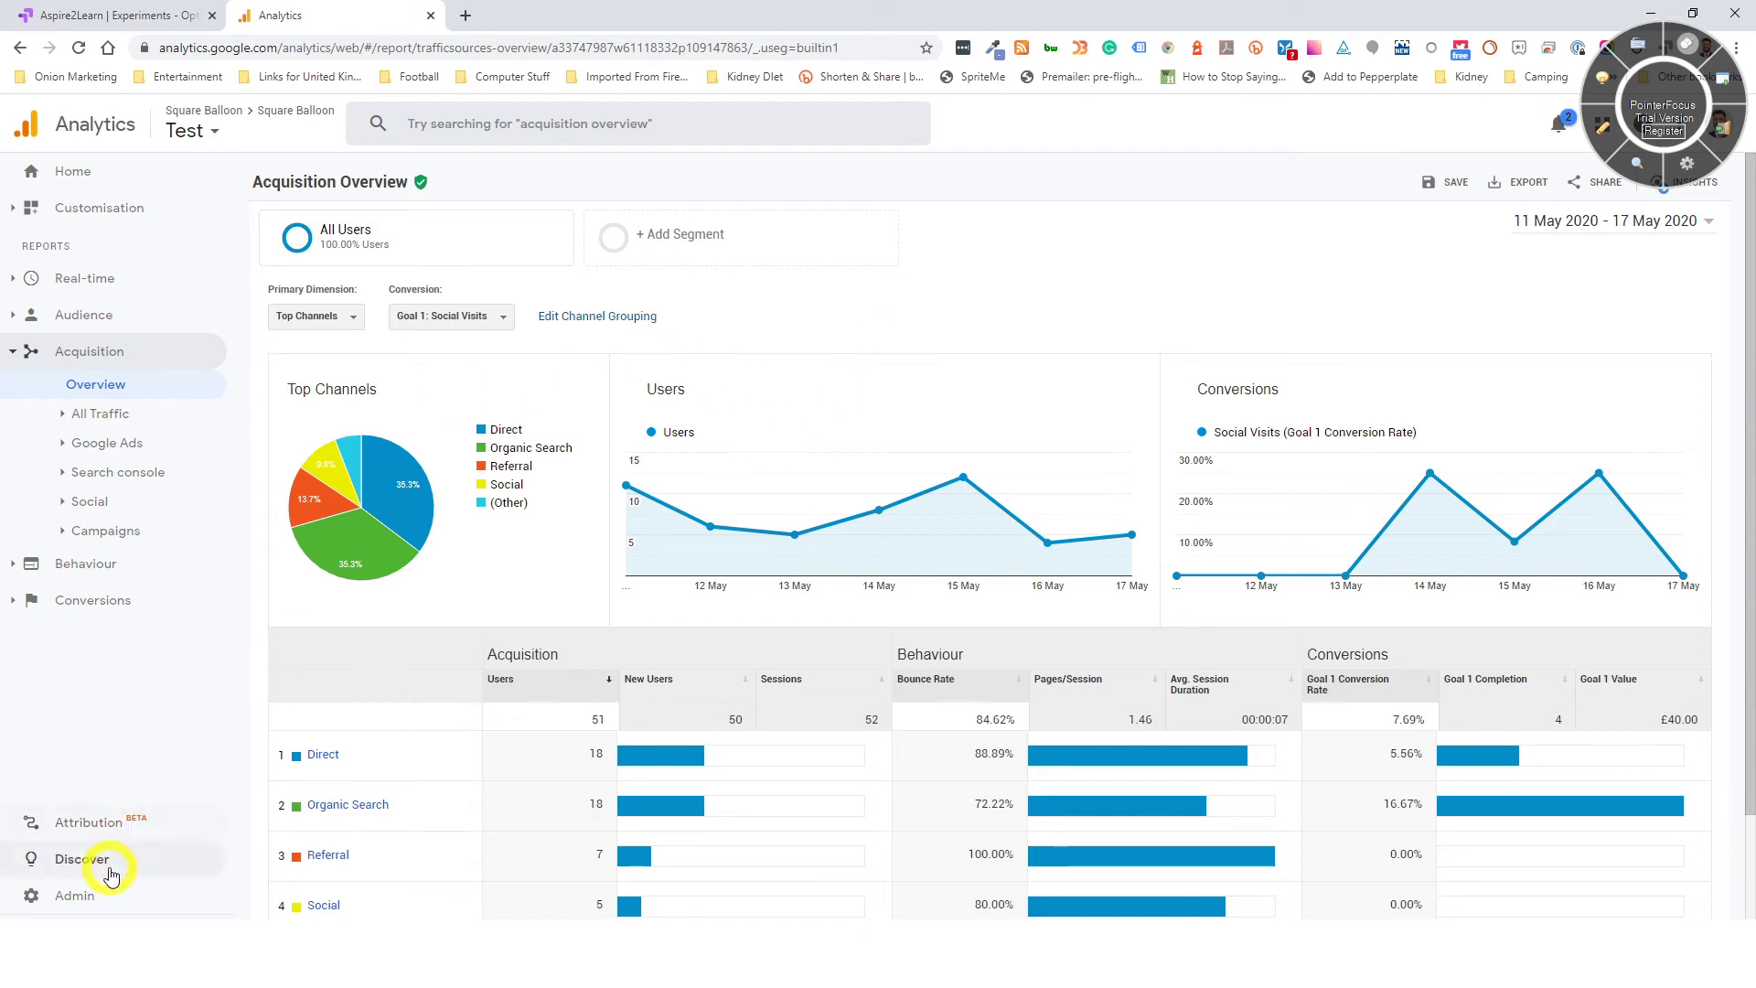
- Return to the administration area and reopen the Test view's filters
click(74, 895)
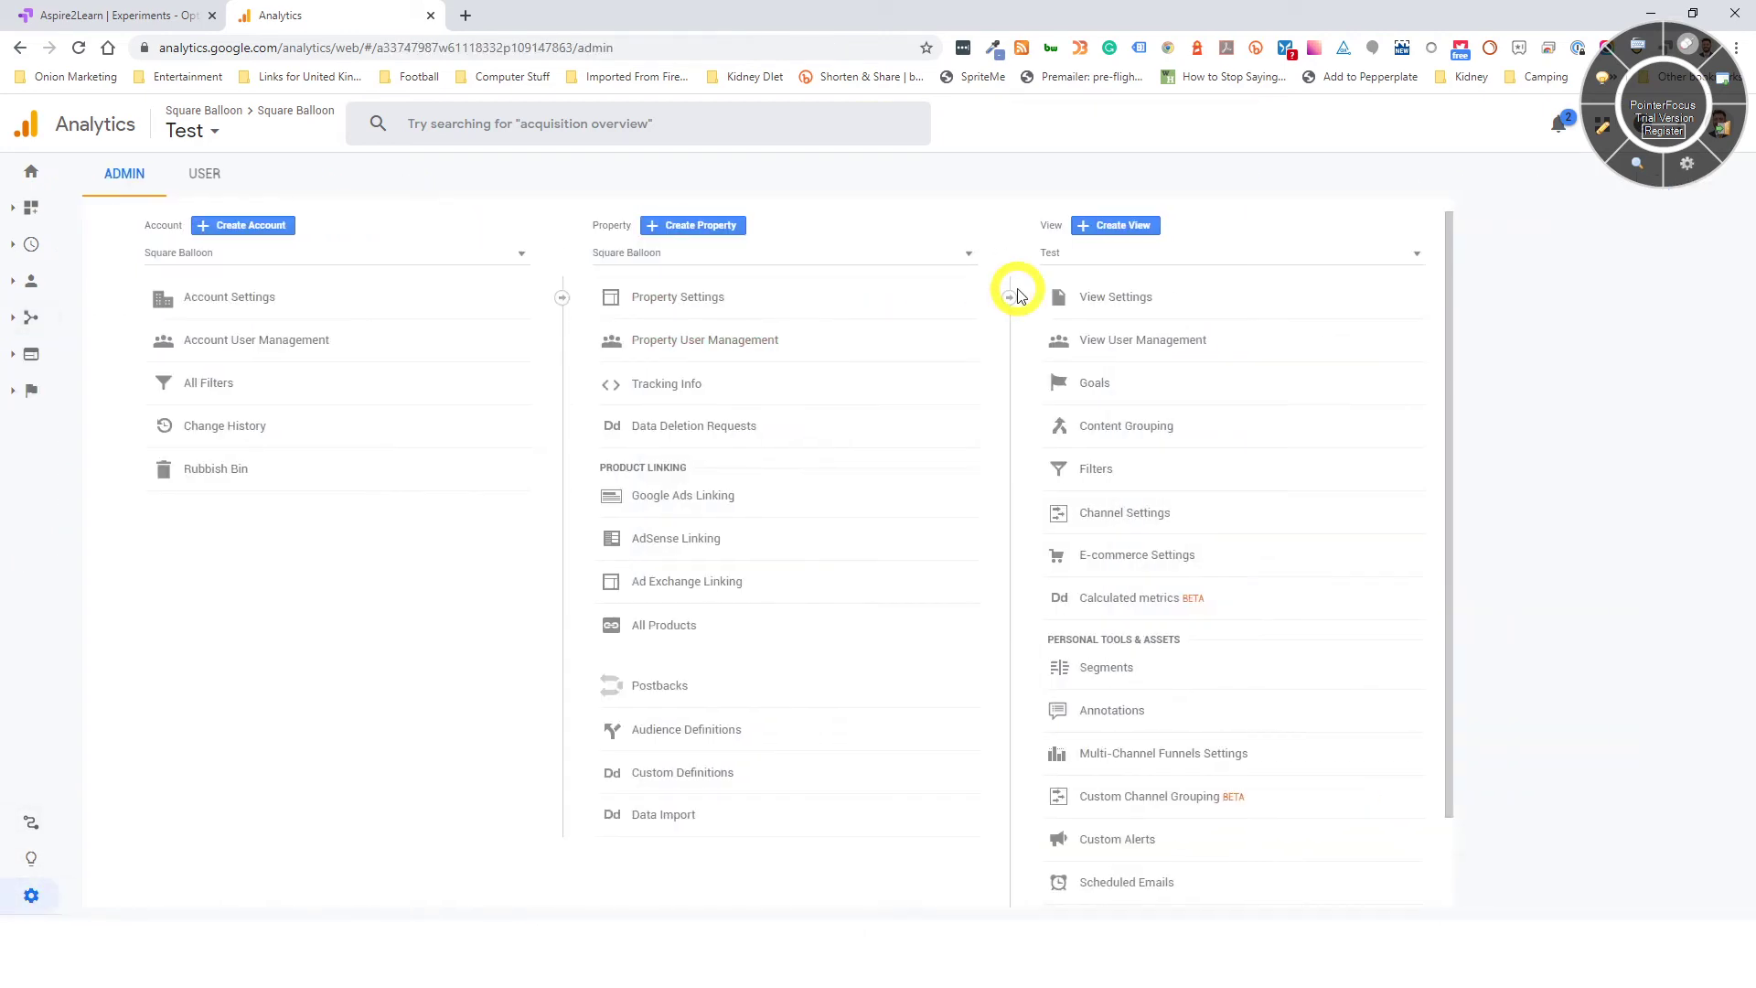
click(1244, 478)
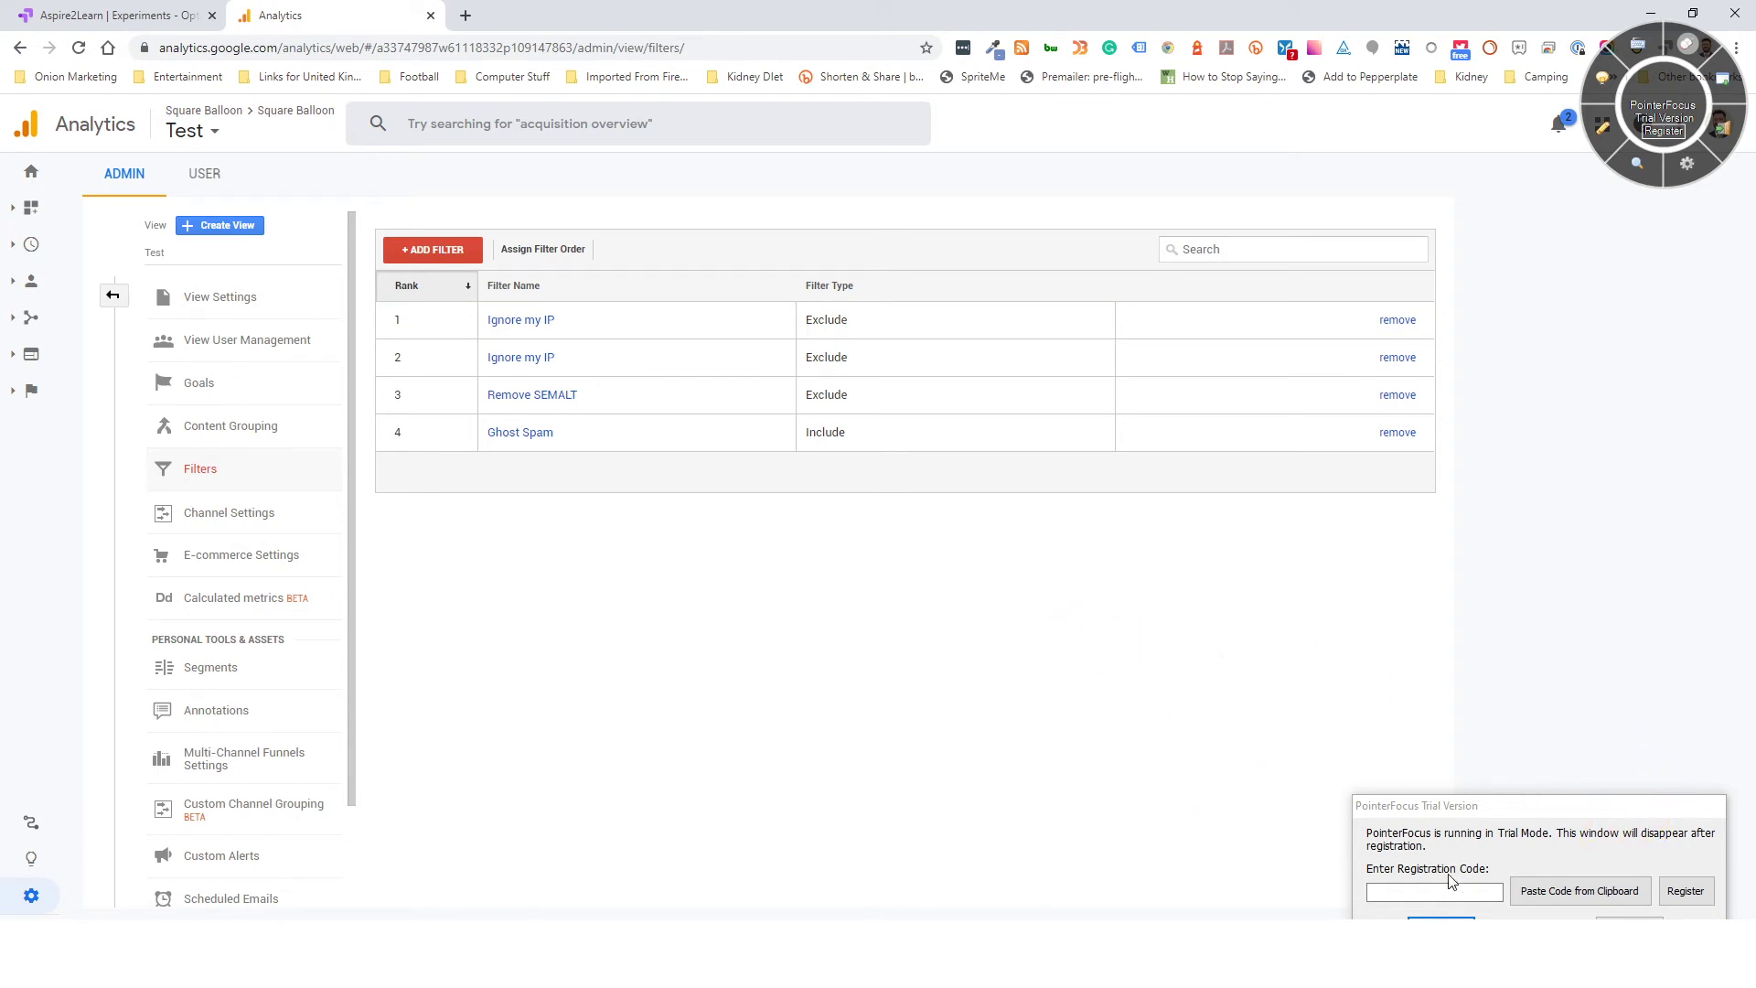
- Dismiss the trial reminder, return to the administration overview and review the list of available views
click(1628, 918)
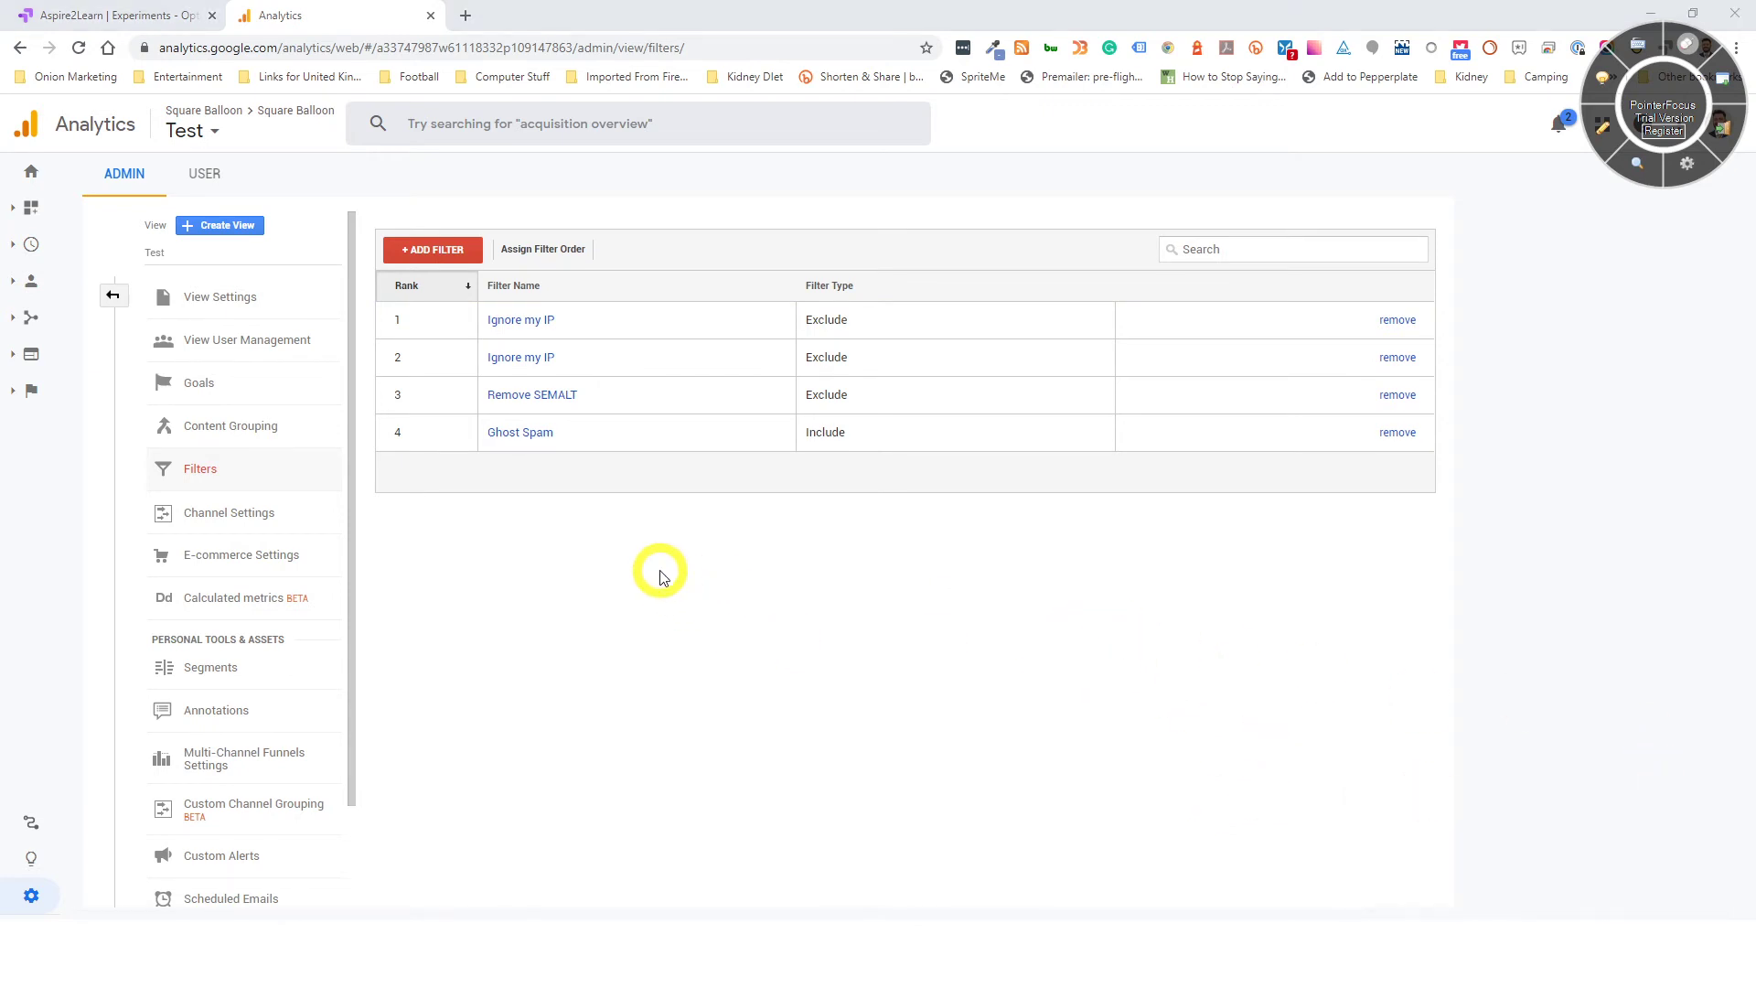
click(111, 295)
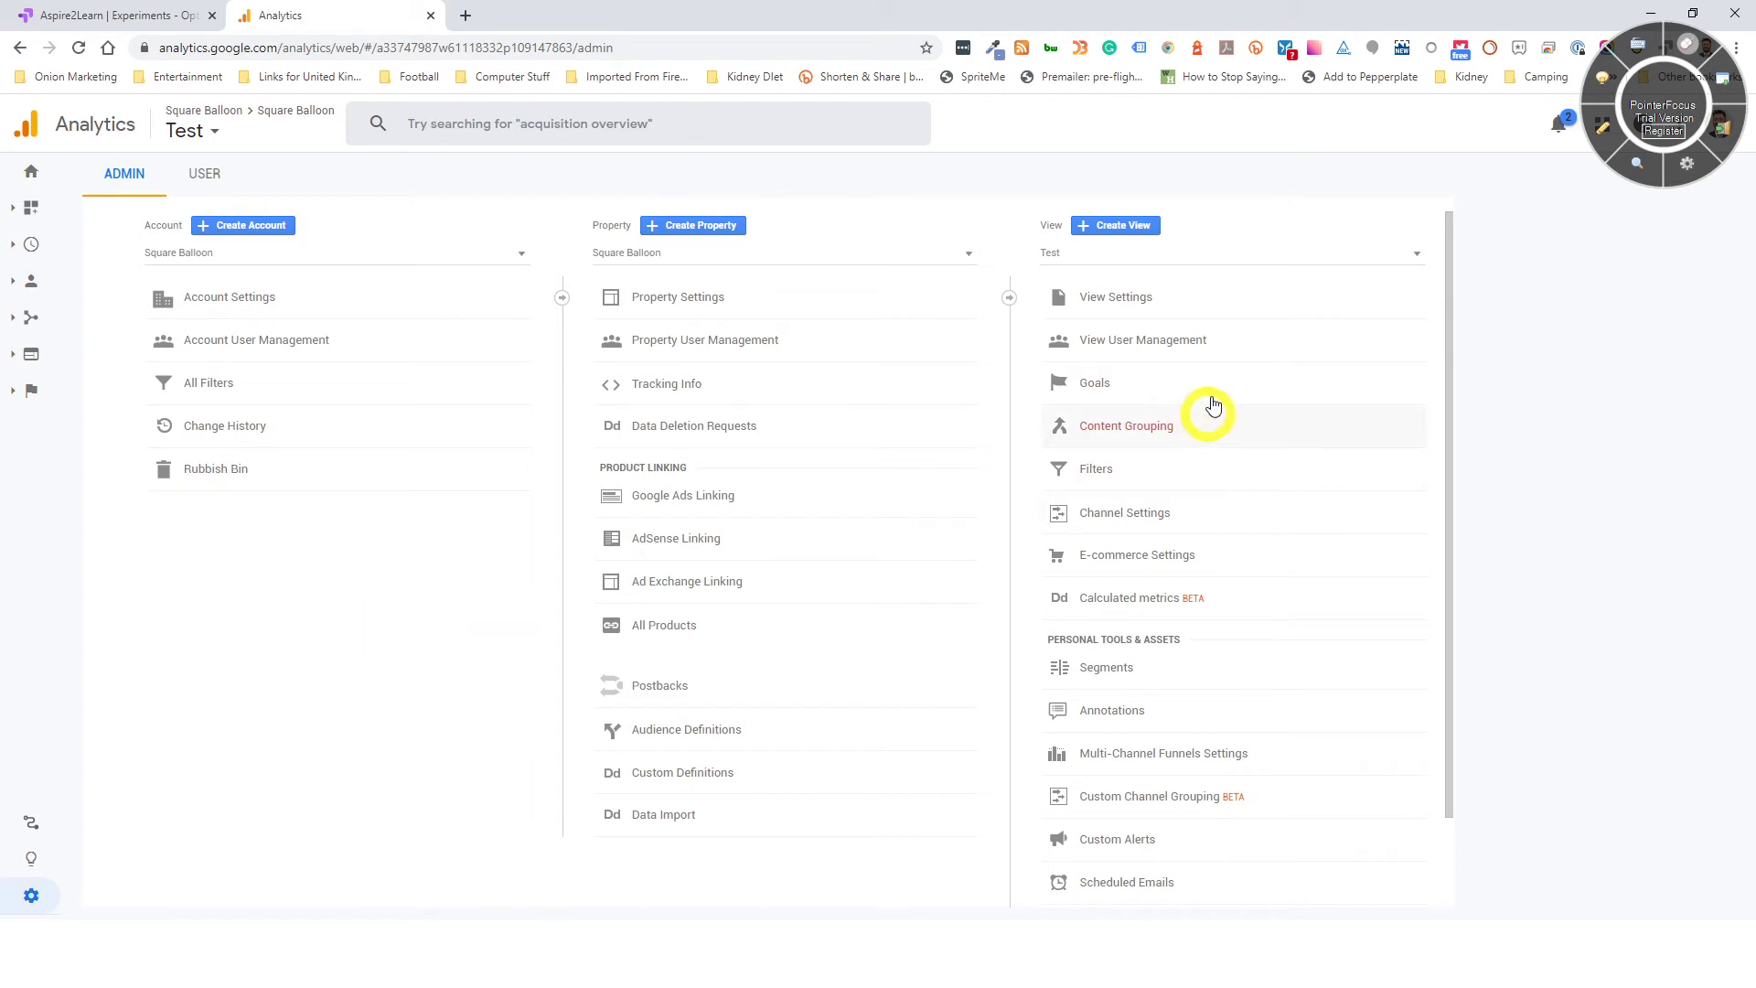
click(1273, 253)
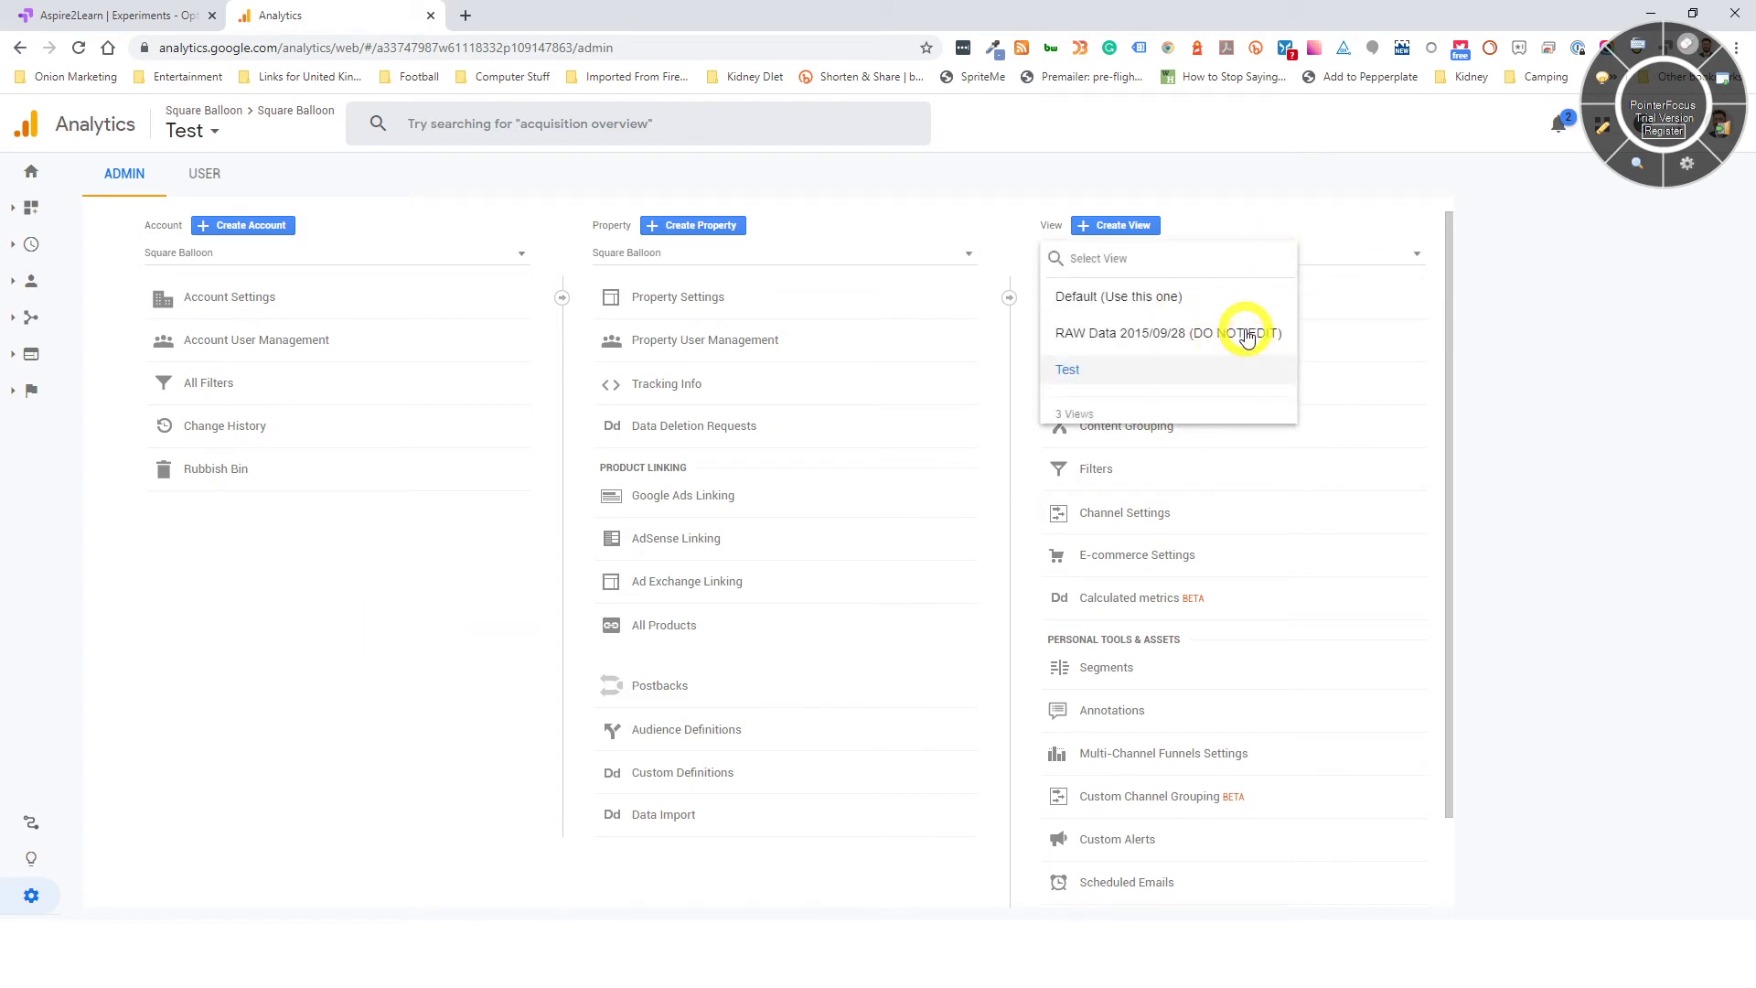
click(1508, 328)
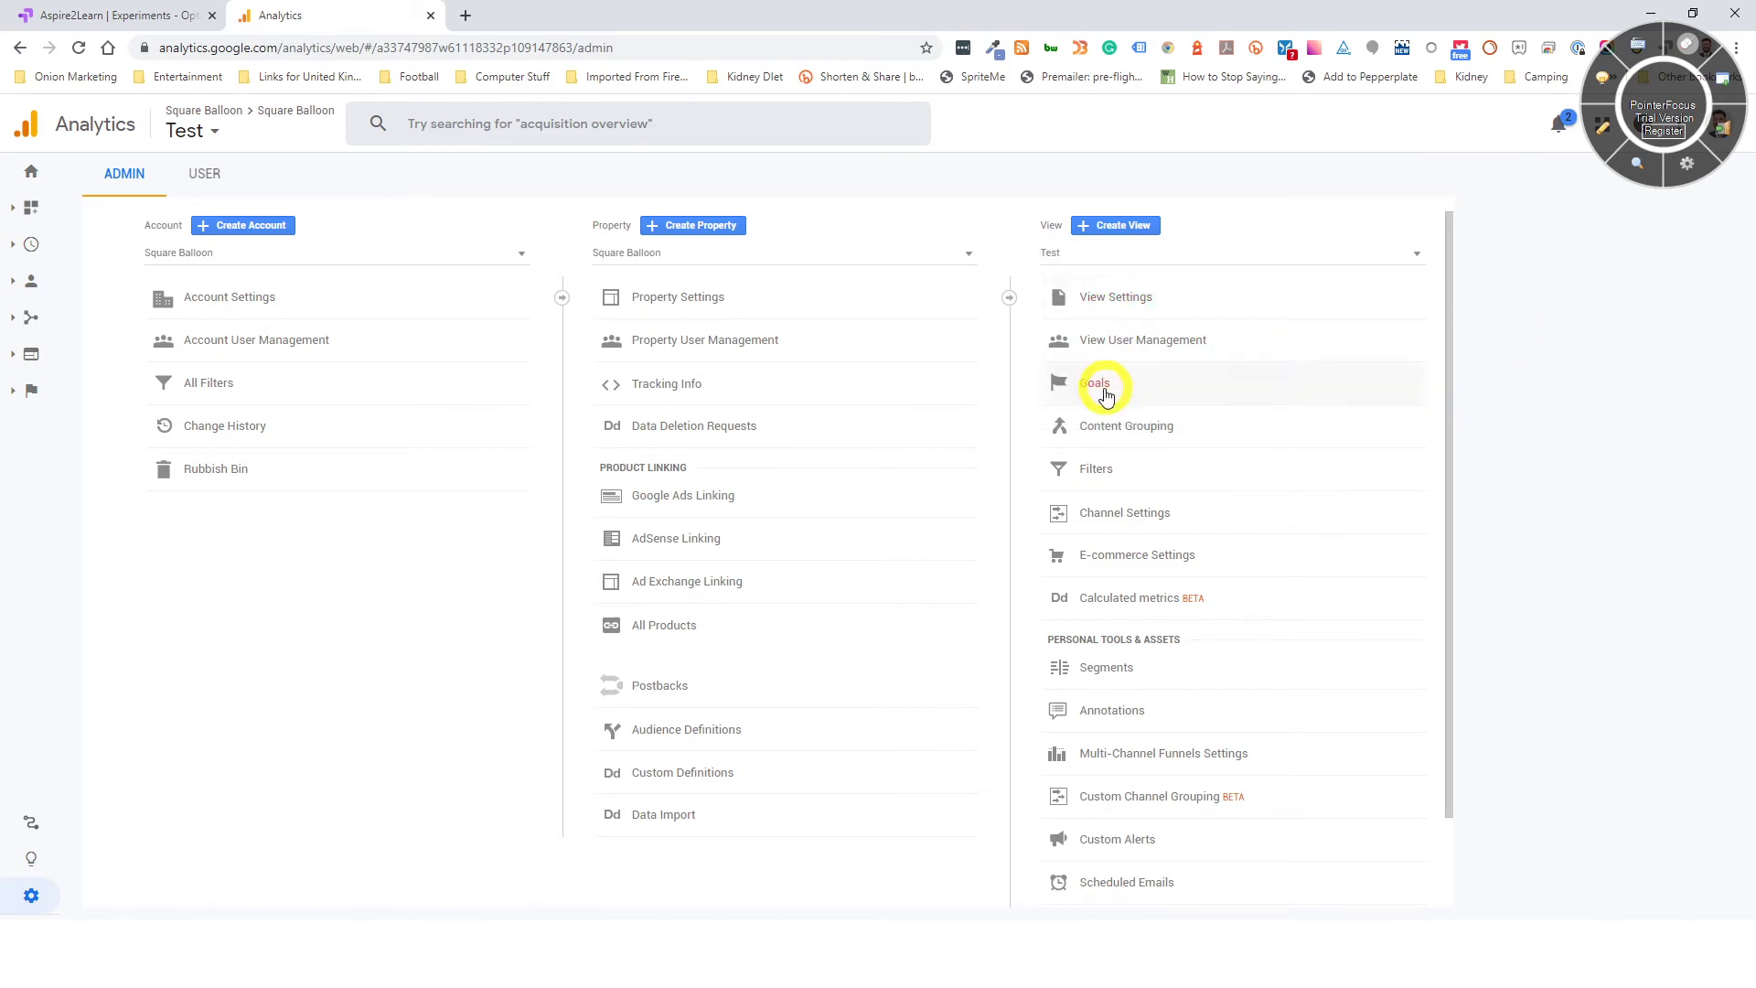
- Switch to the Default (Use this one) view and look through its View Settings
click(1048, 252)
click(1109, 297)
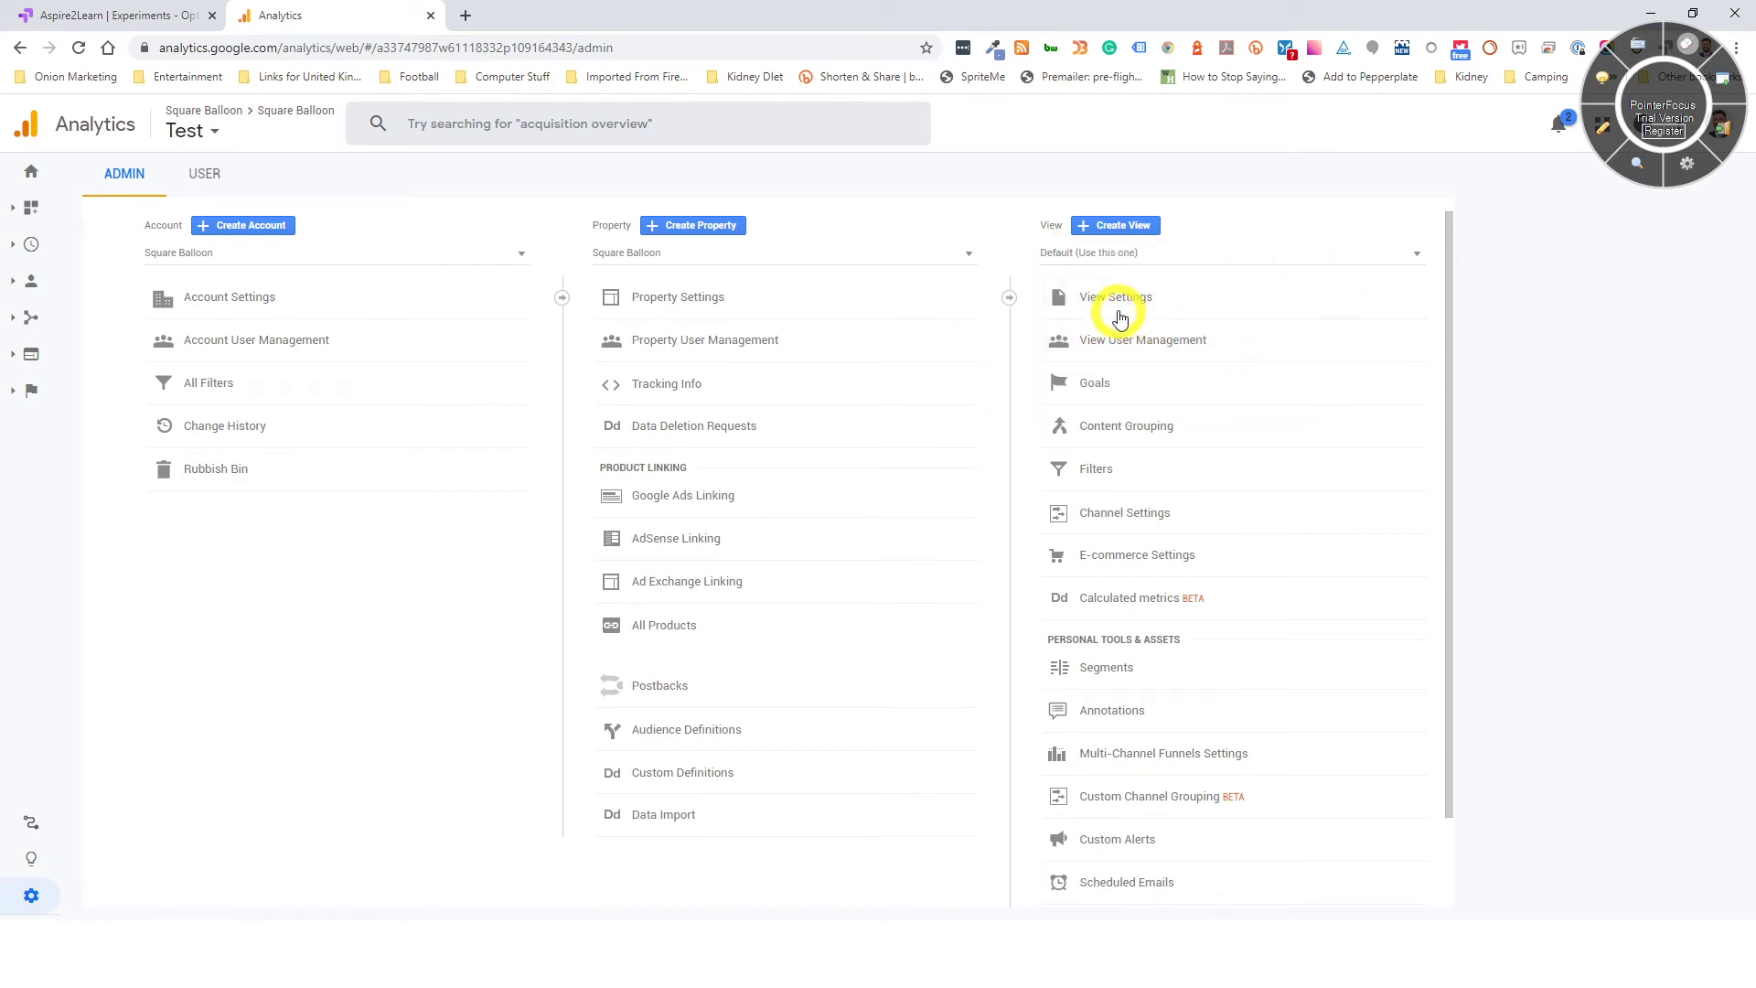
click(1115, 297)
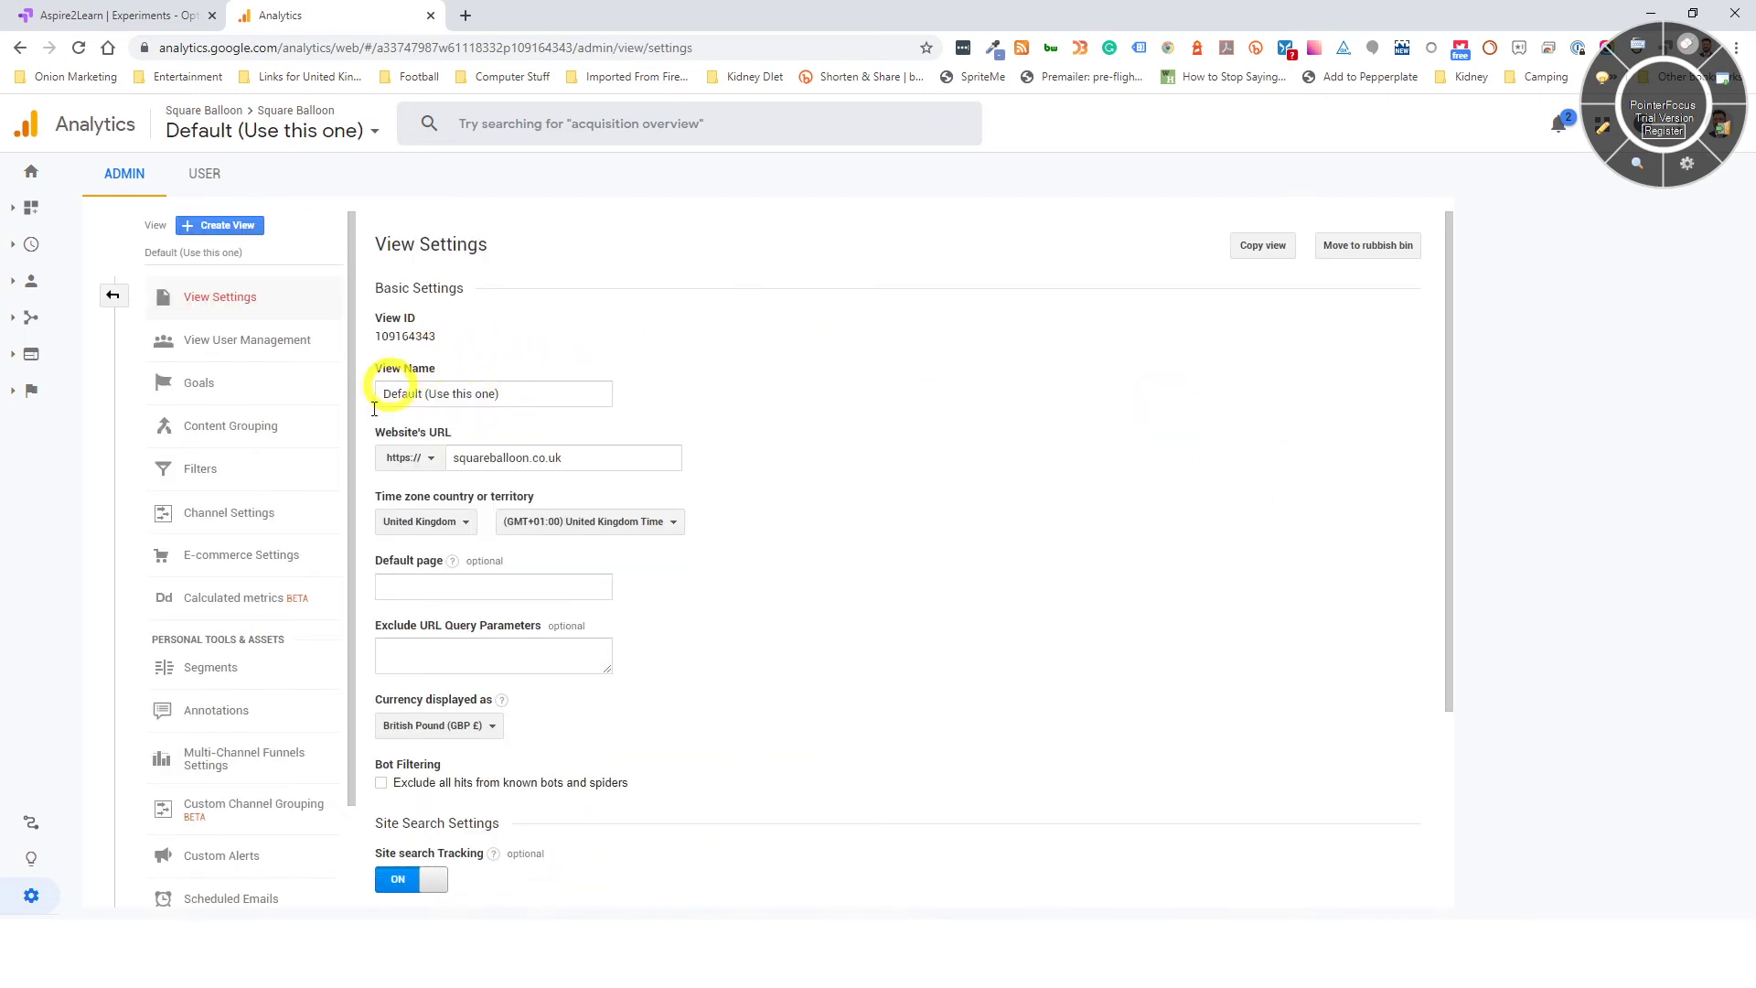
scroll(269, 504, down, 1)
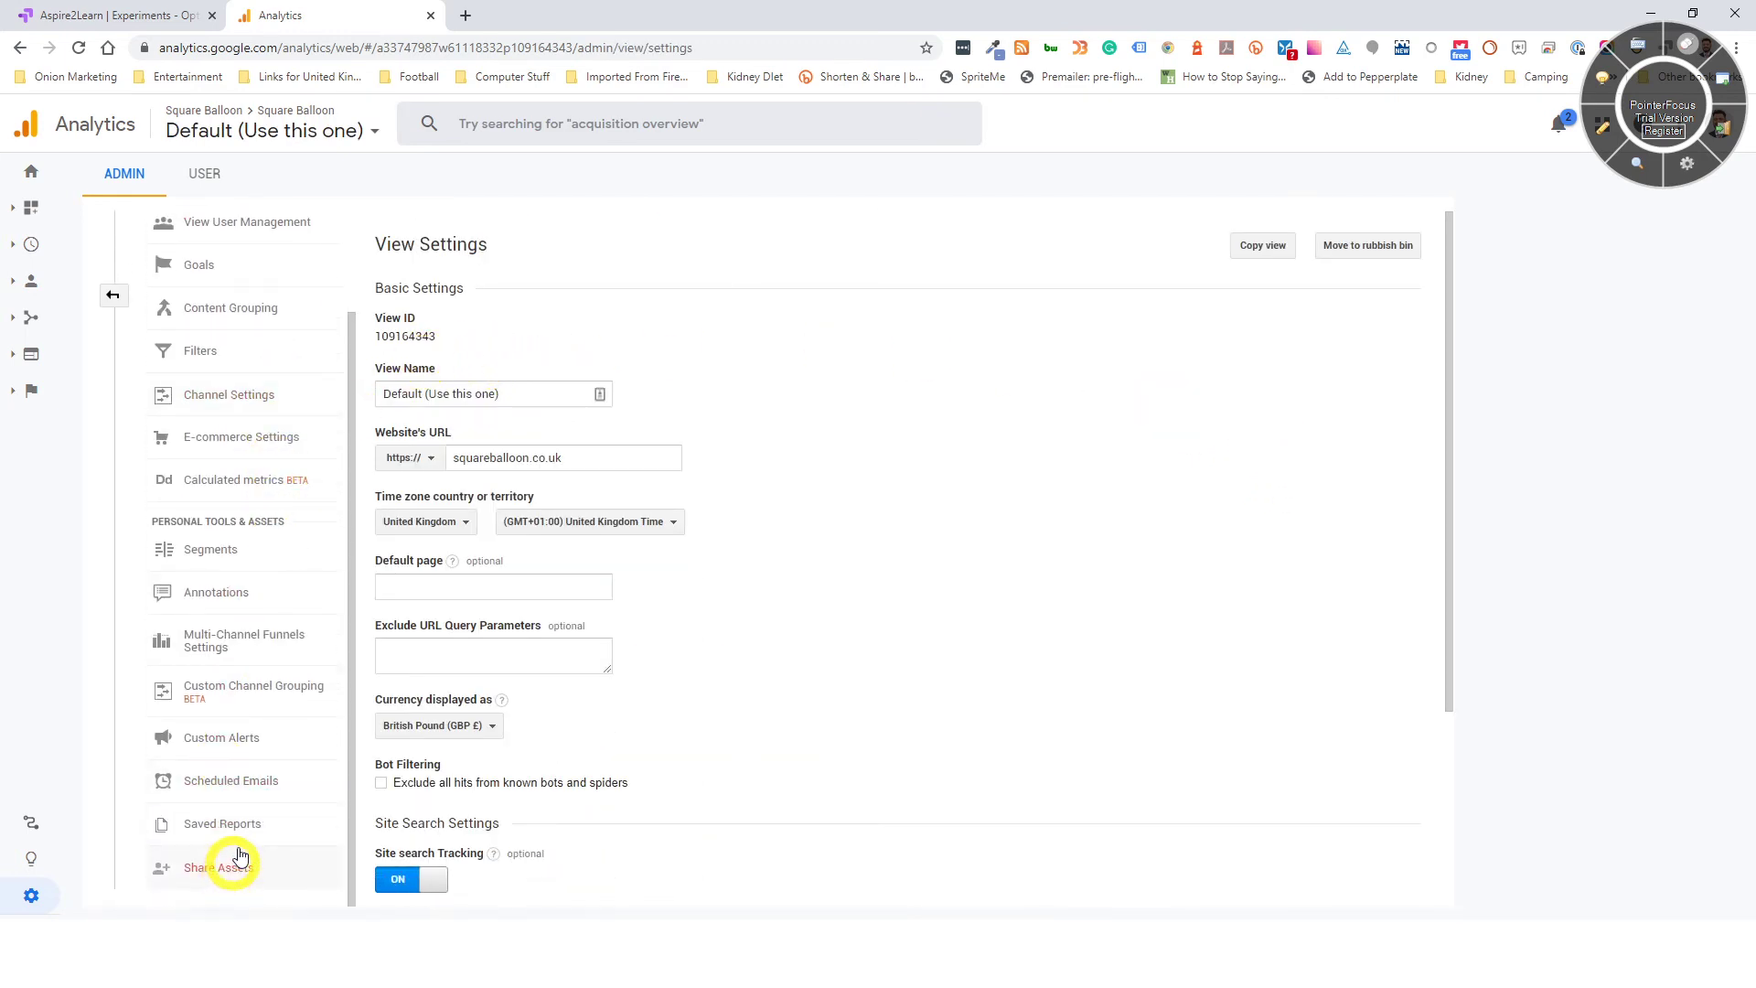
scroll(275, 654, up, 1)
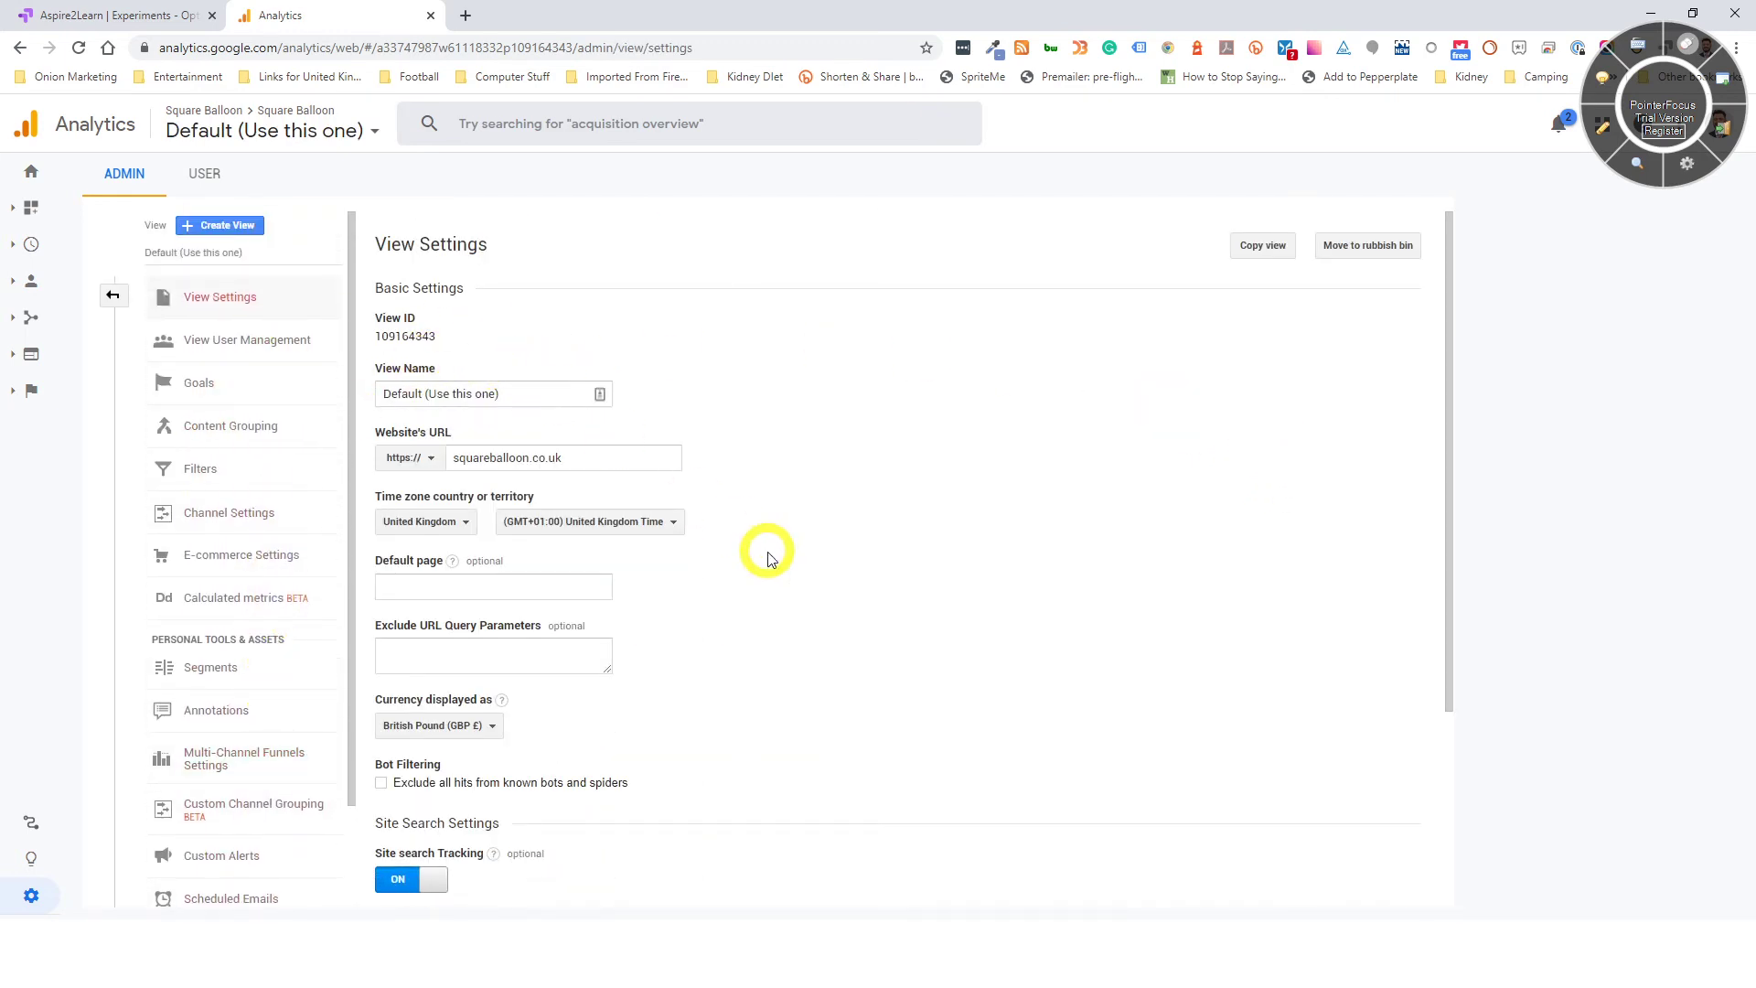
scroll(764, 548, down, 3)
scroll(765, 549, up, 3)
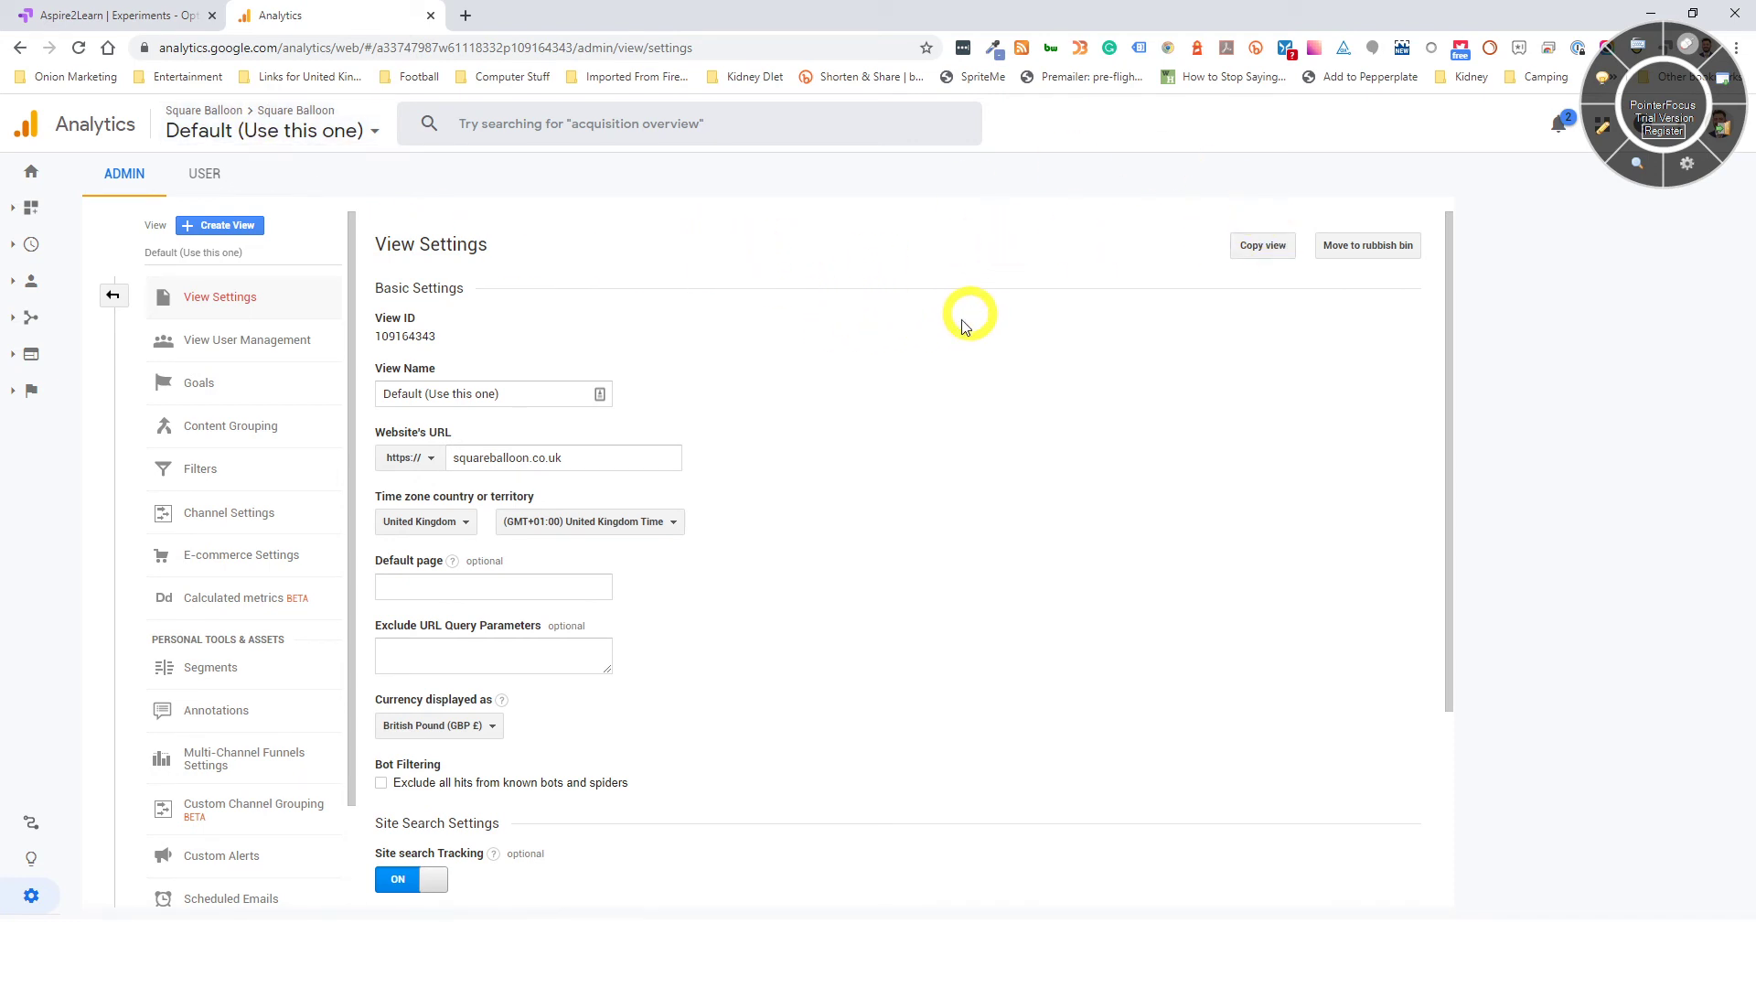
- Inspect the Default view's goals, including the Contact Page goal, and return to the administration overview
click(214, 384)
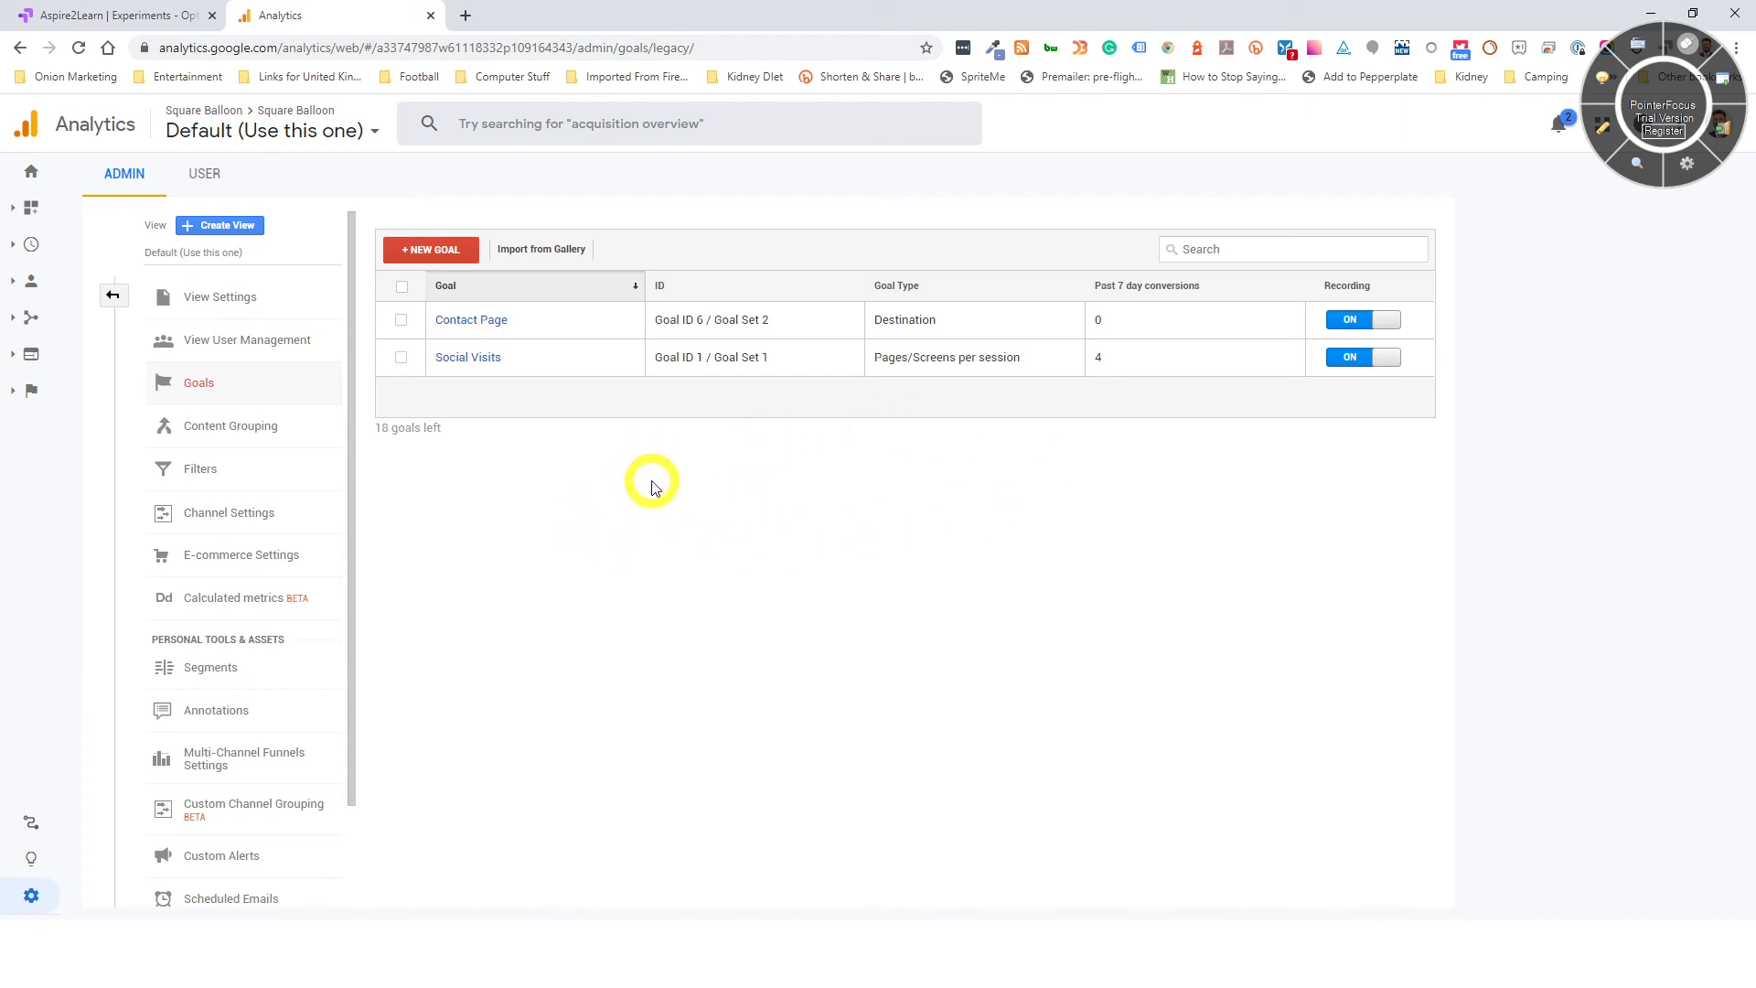
click(489, 327)
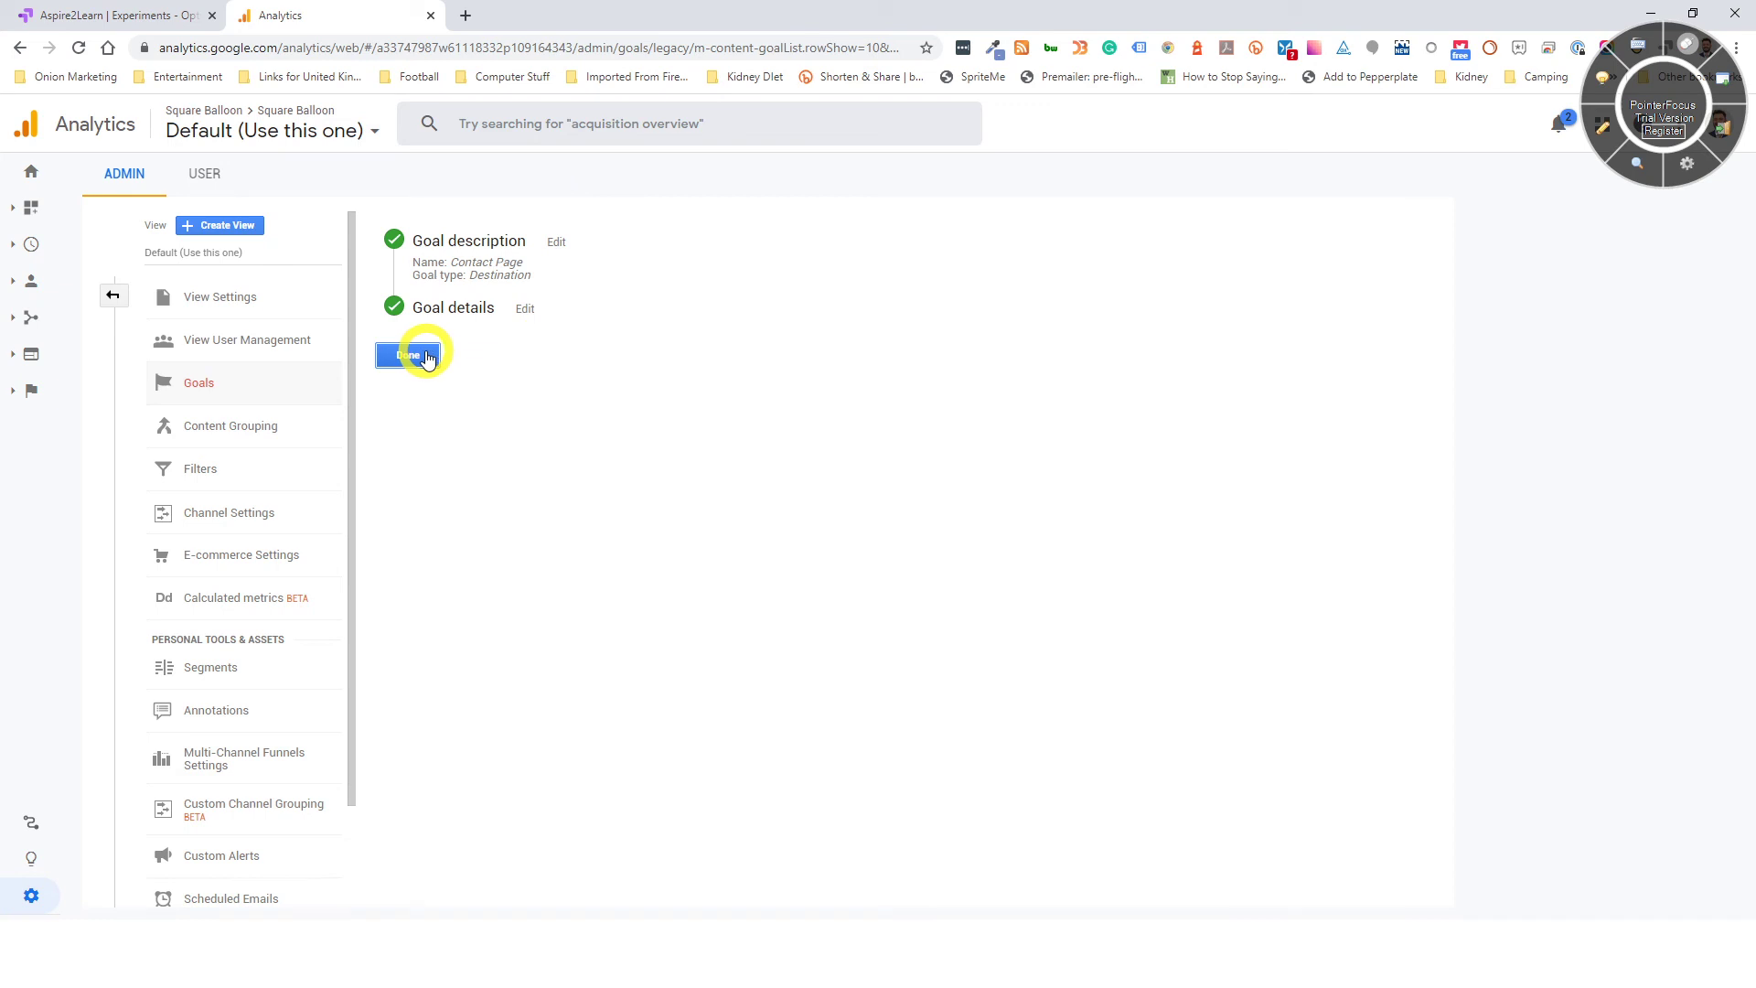
click(111, 296)
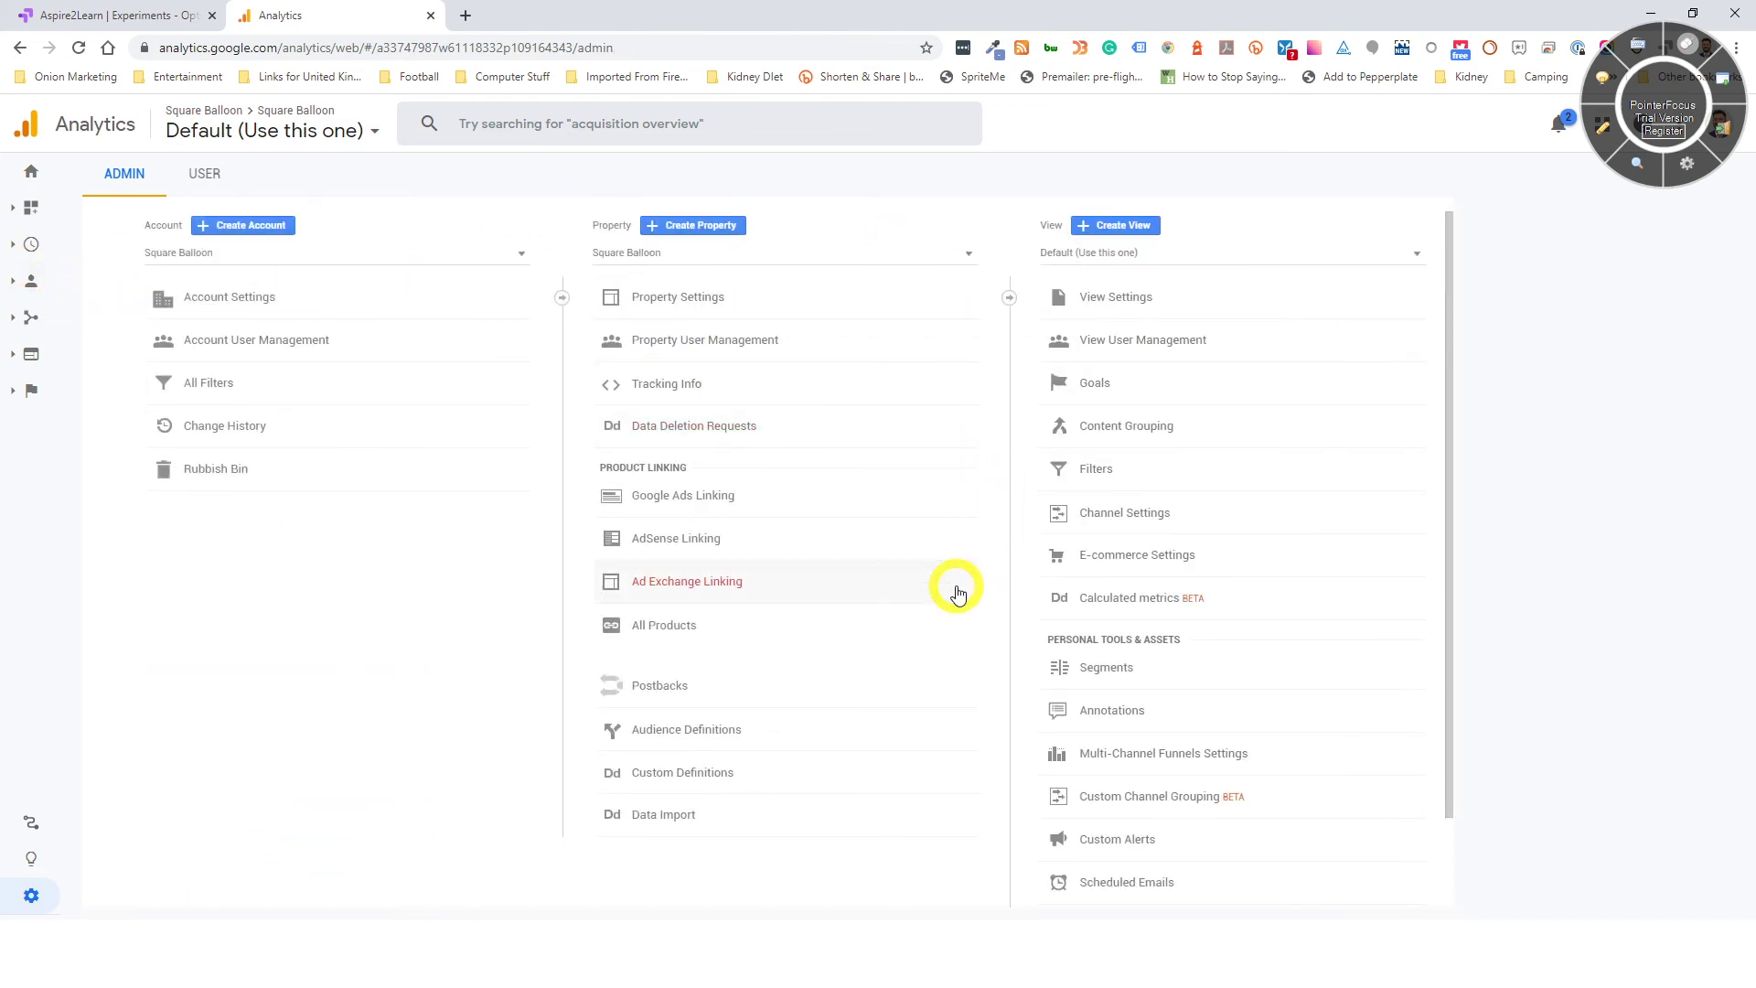
- Generate a shareable template link for the GDT - Cyber 1 segment from the Default view's shared assets
scroll(1200, 615, down, 2)
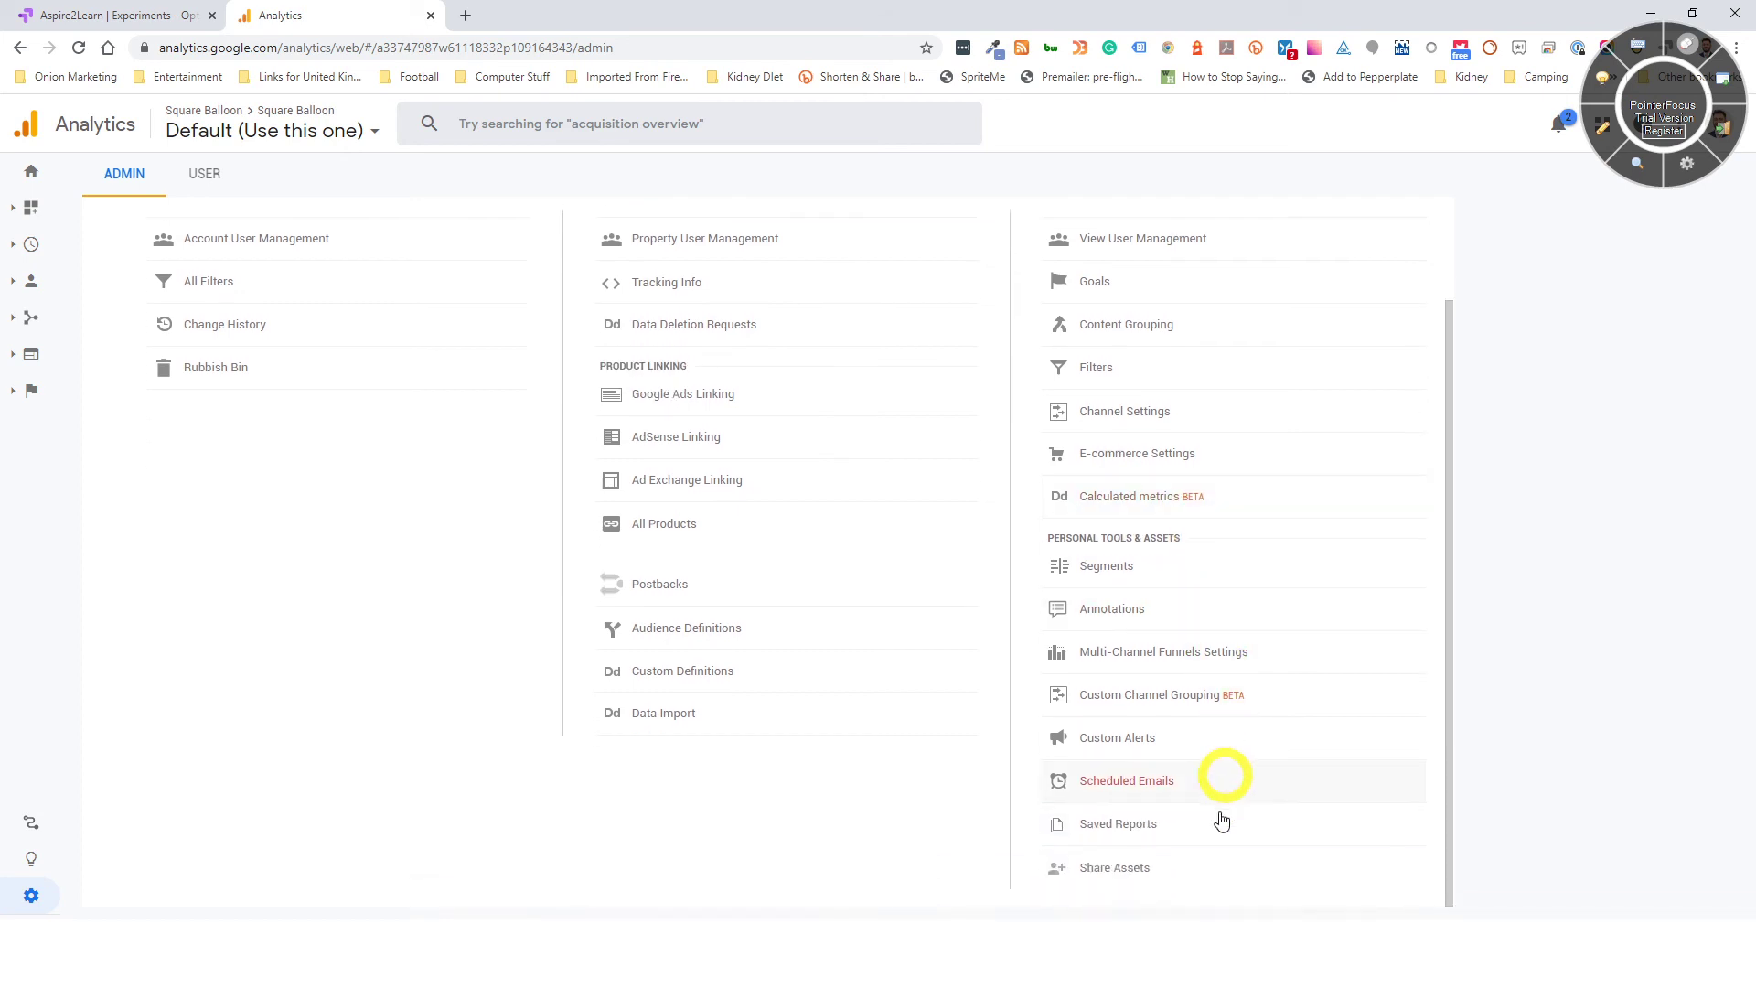
click(1131, 860)
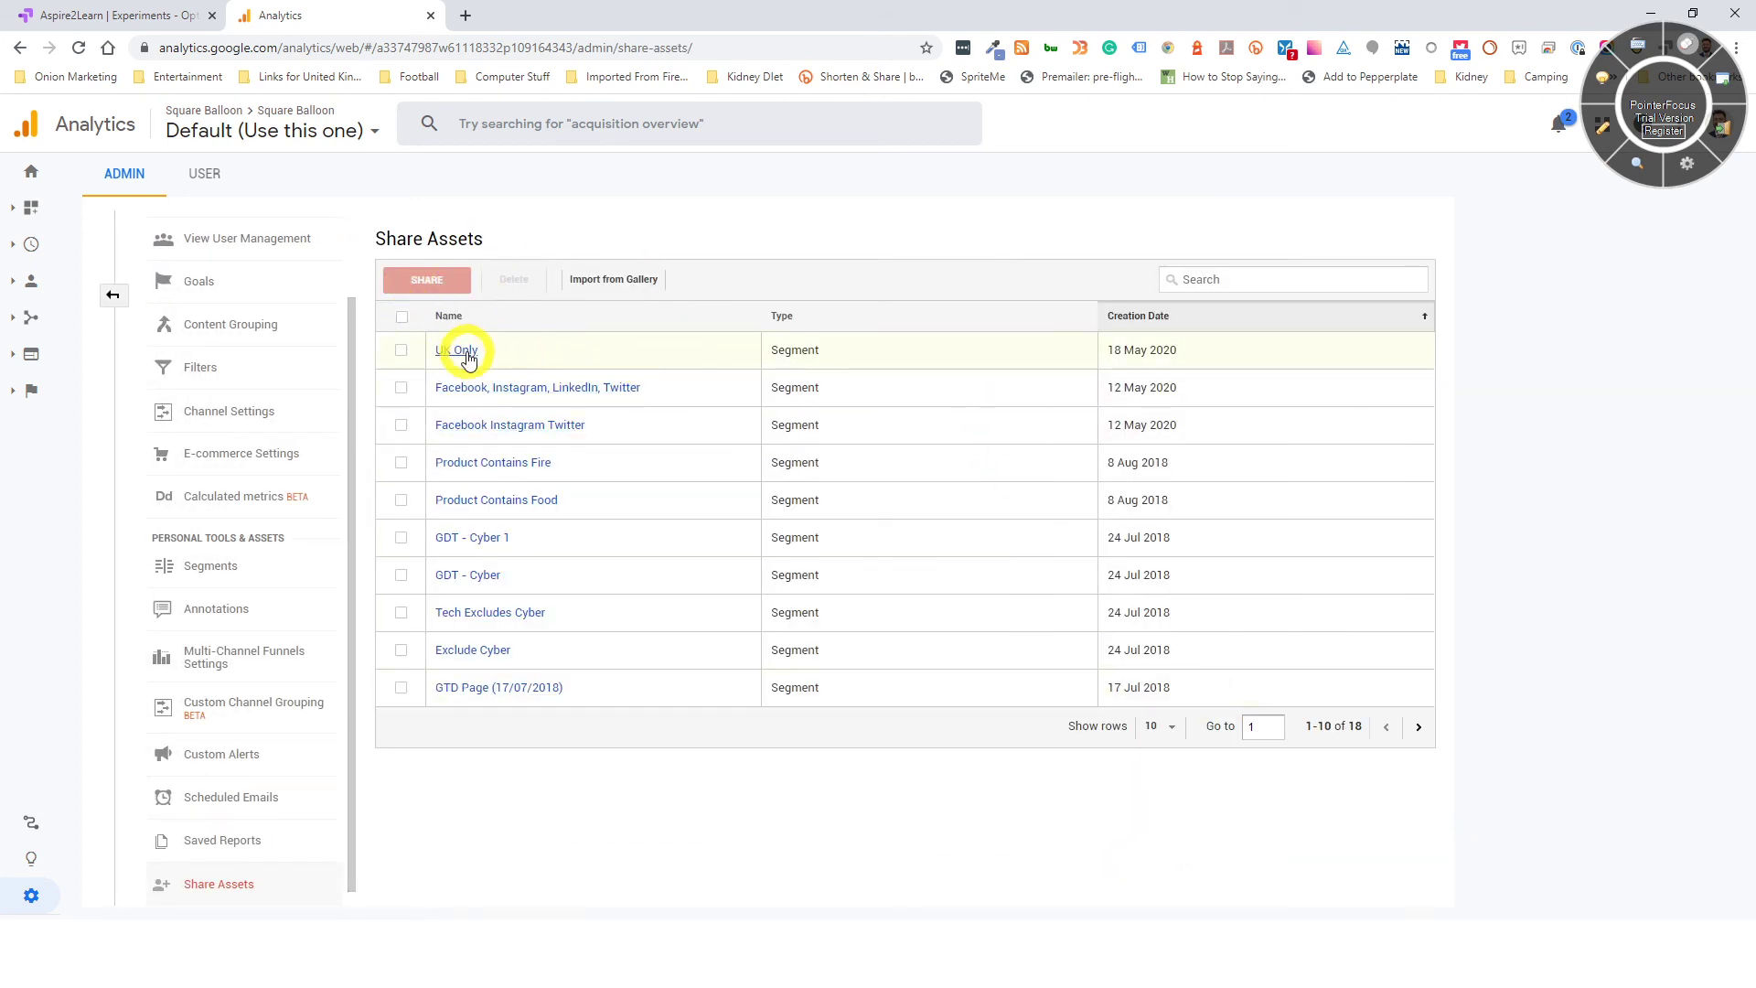
click(402, 537)
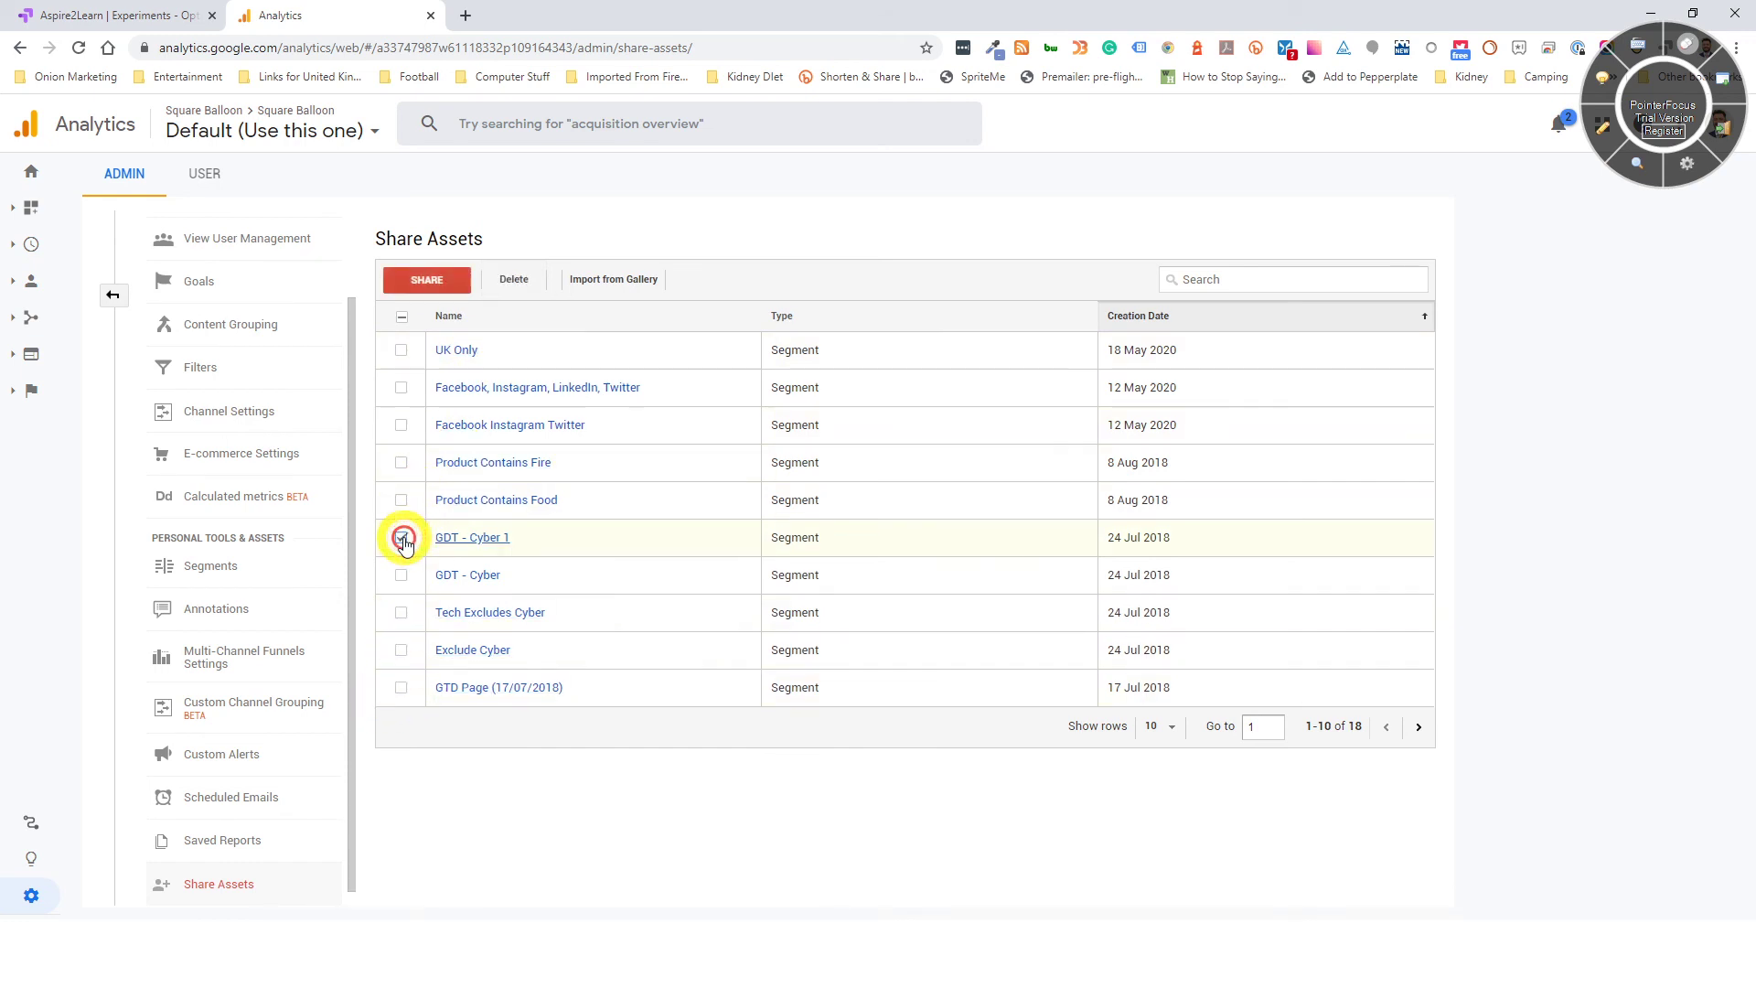
click(422, 283)
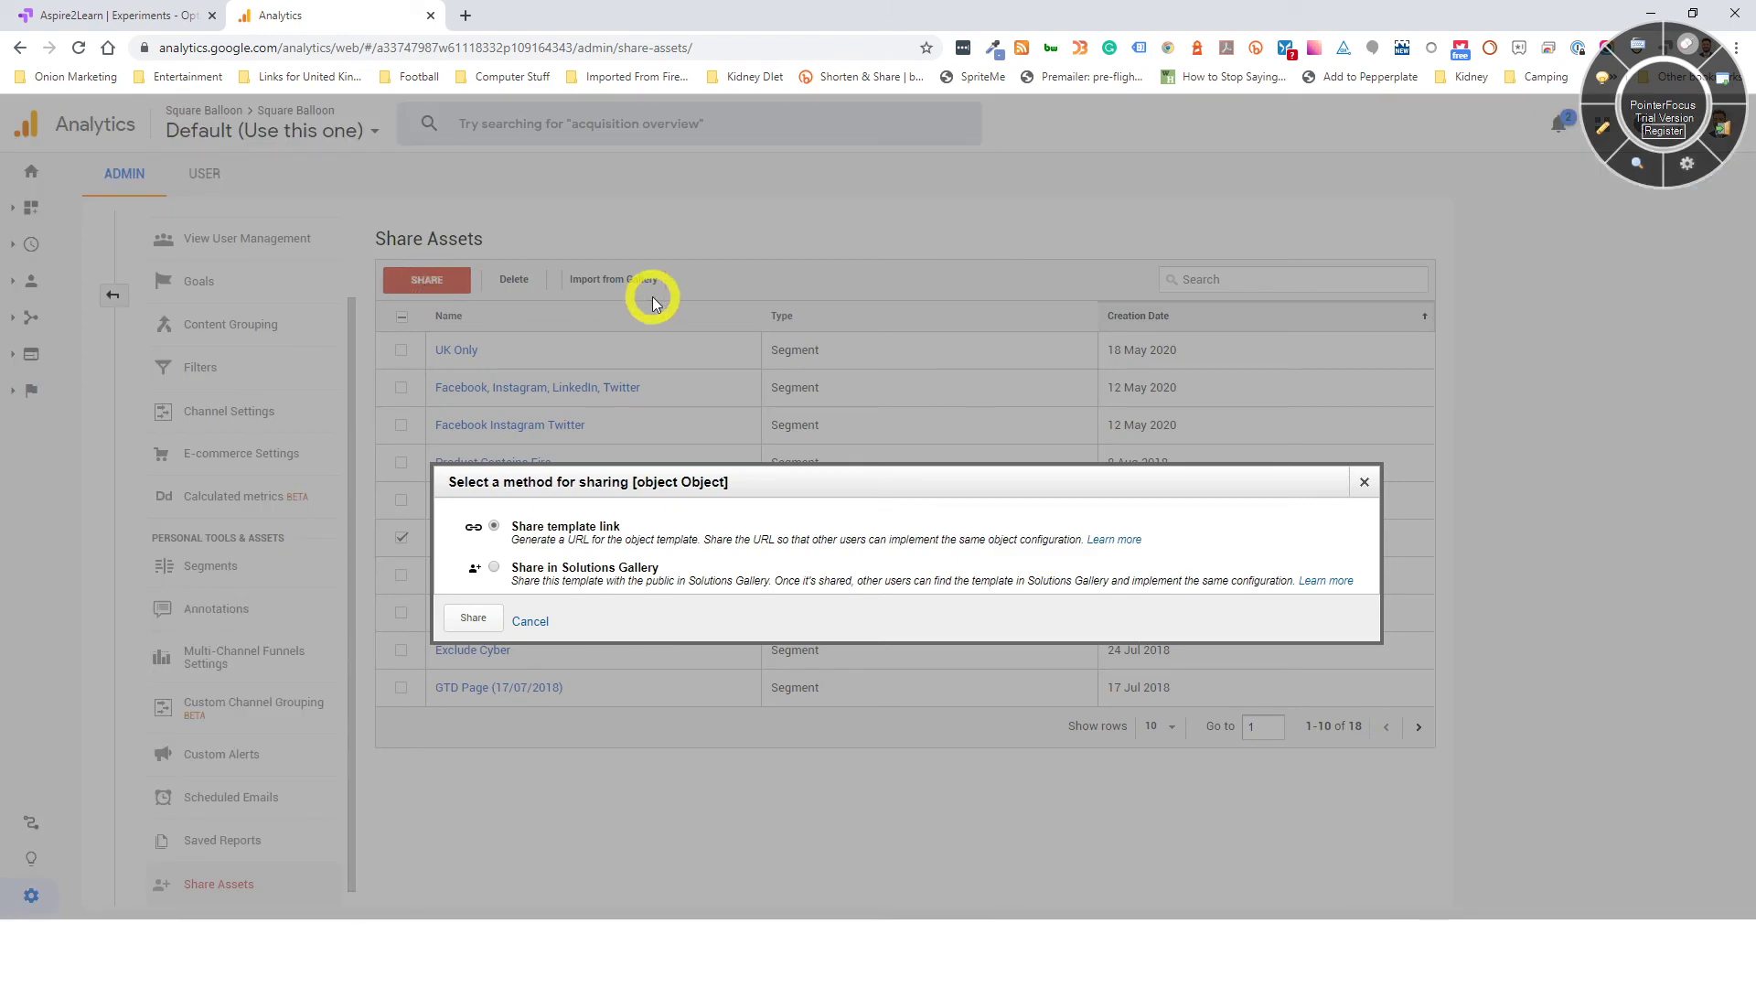
click(472, 618)
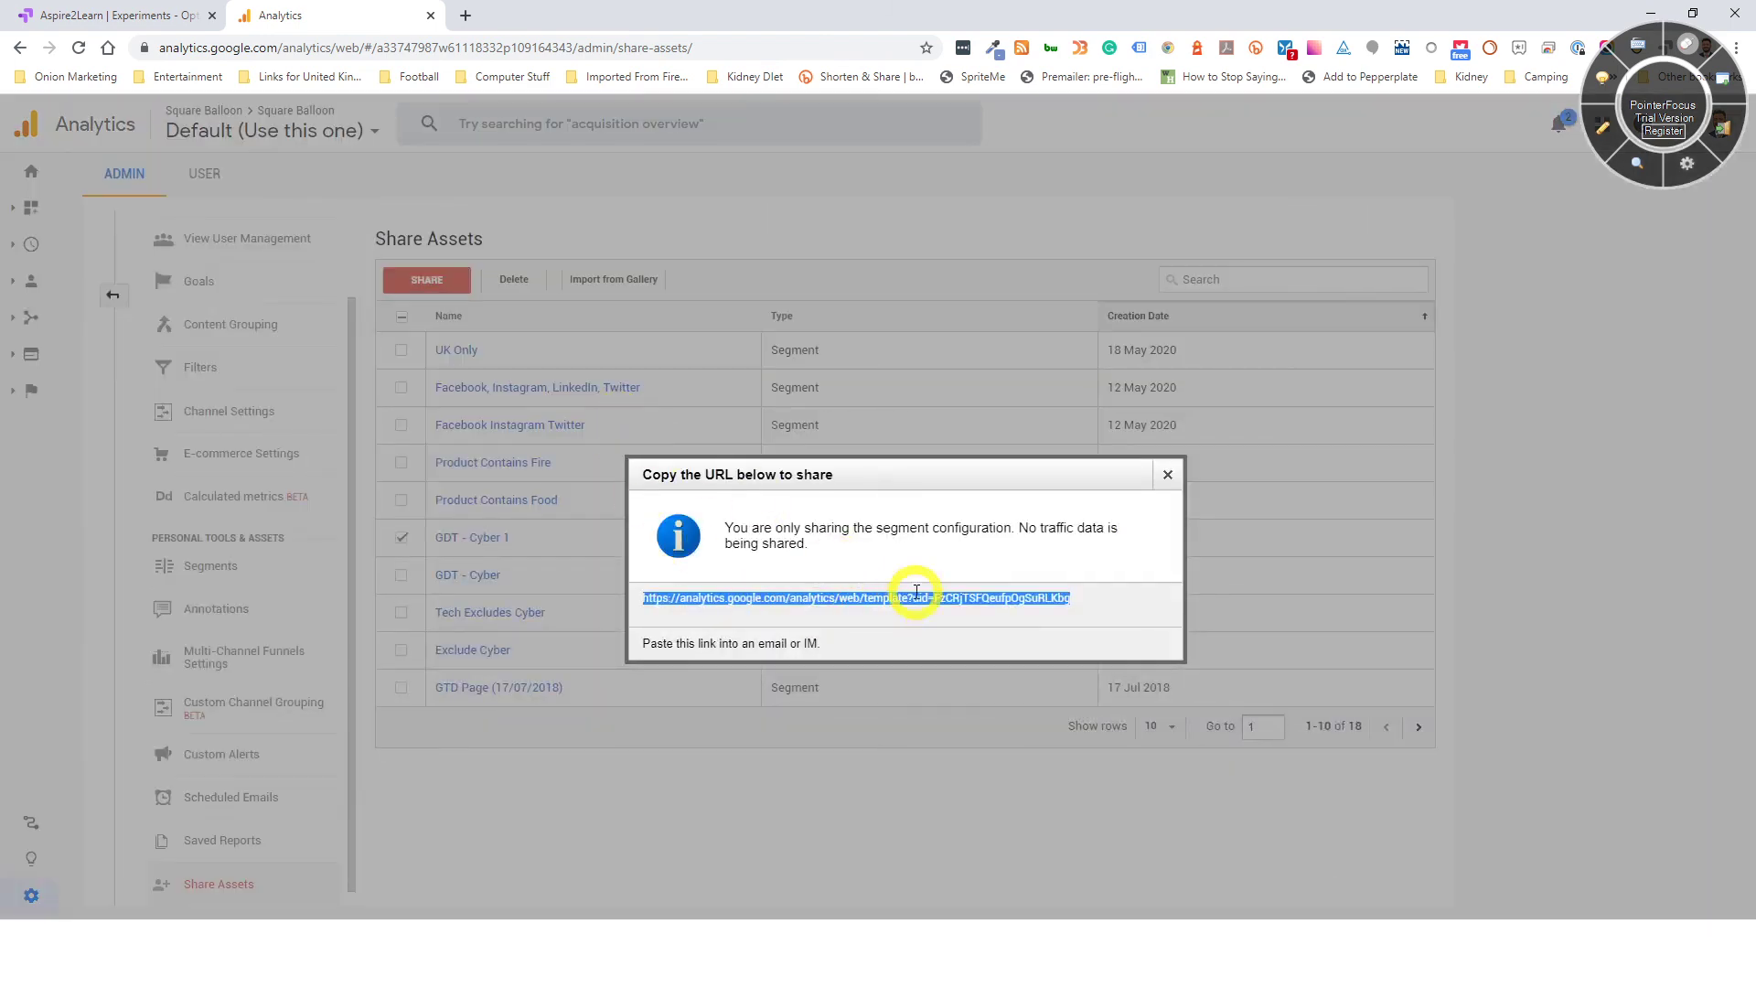
- Open the segment's template link in a new browser tab to check its import page, and close that tab
click(466, 9)
text(https://analytics.google.com/analytics/web/template?uid=FzCRjTSFQeufpOgSuRLKbg)
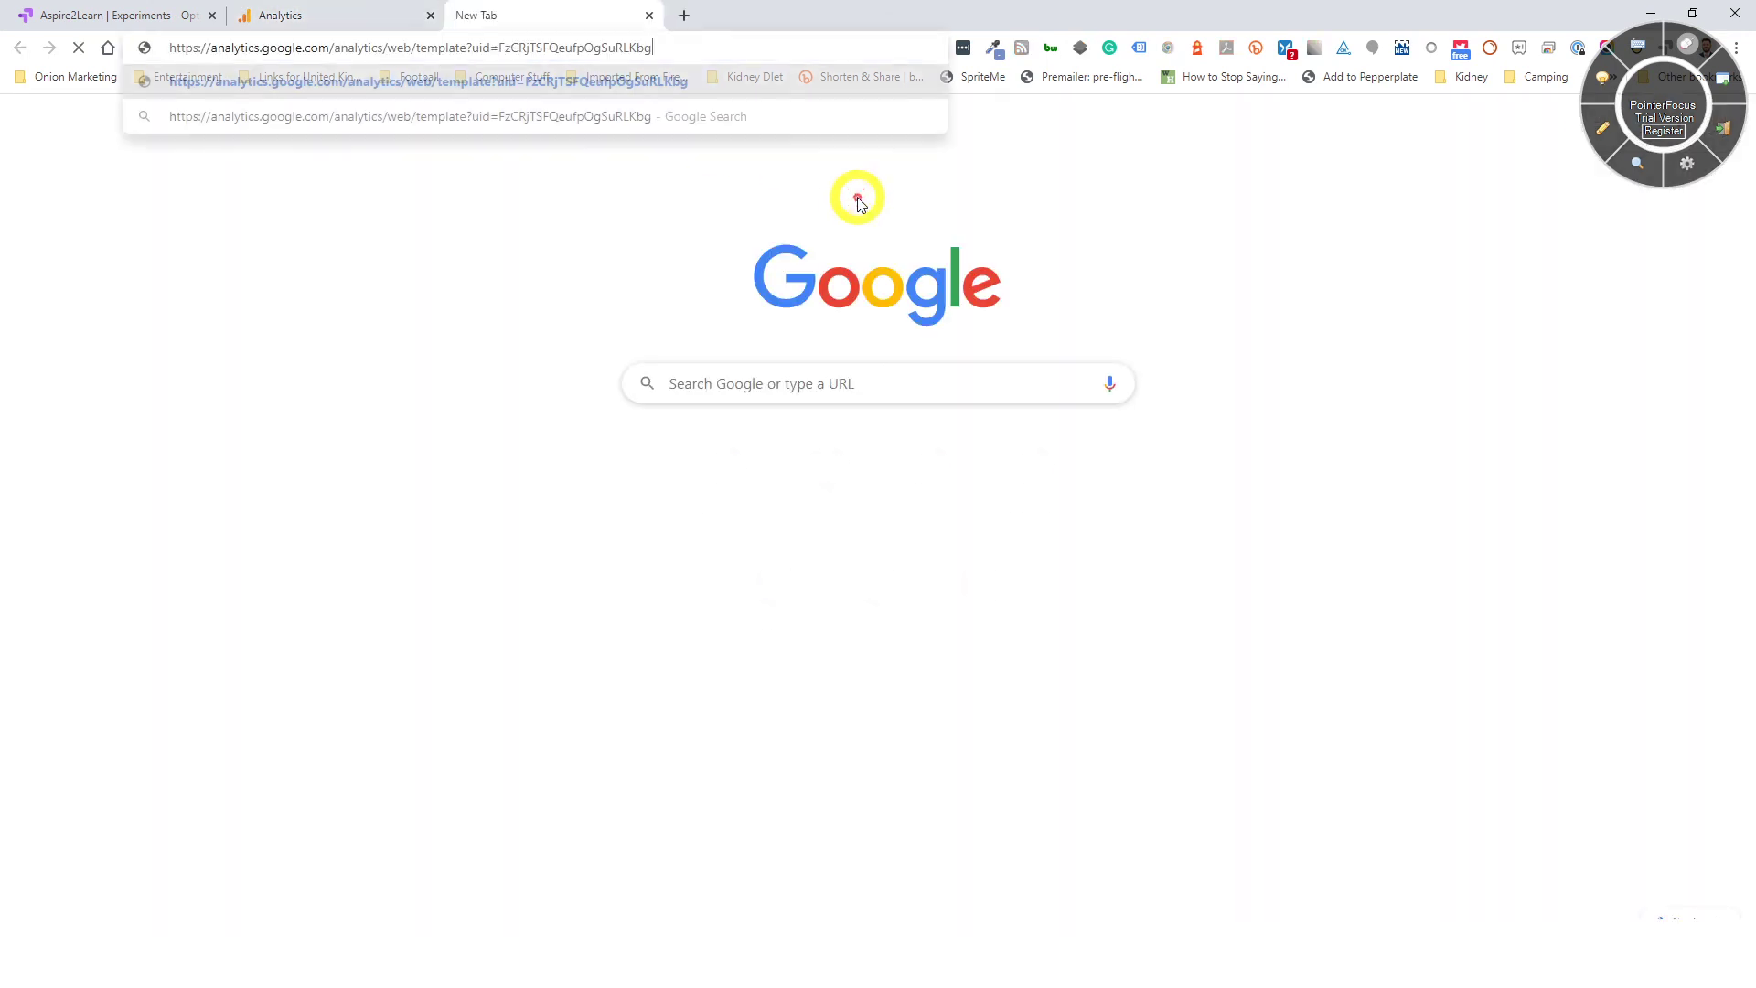
key(Return)
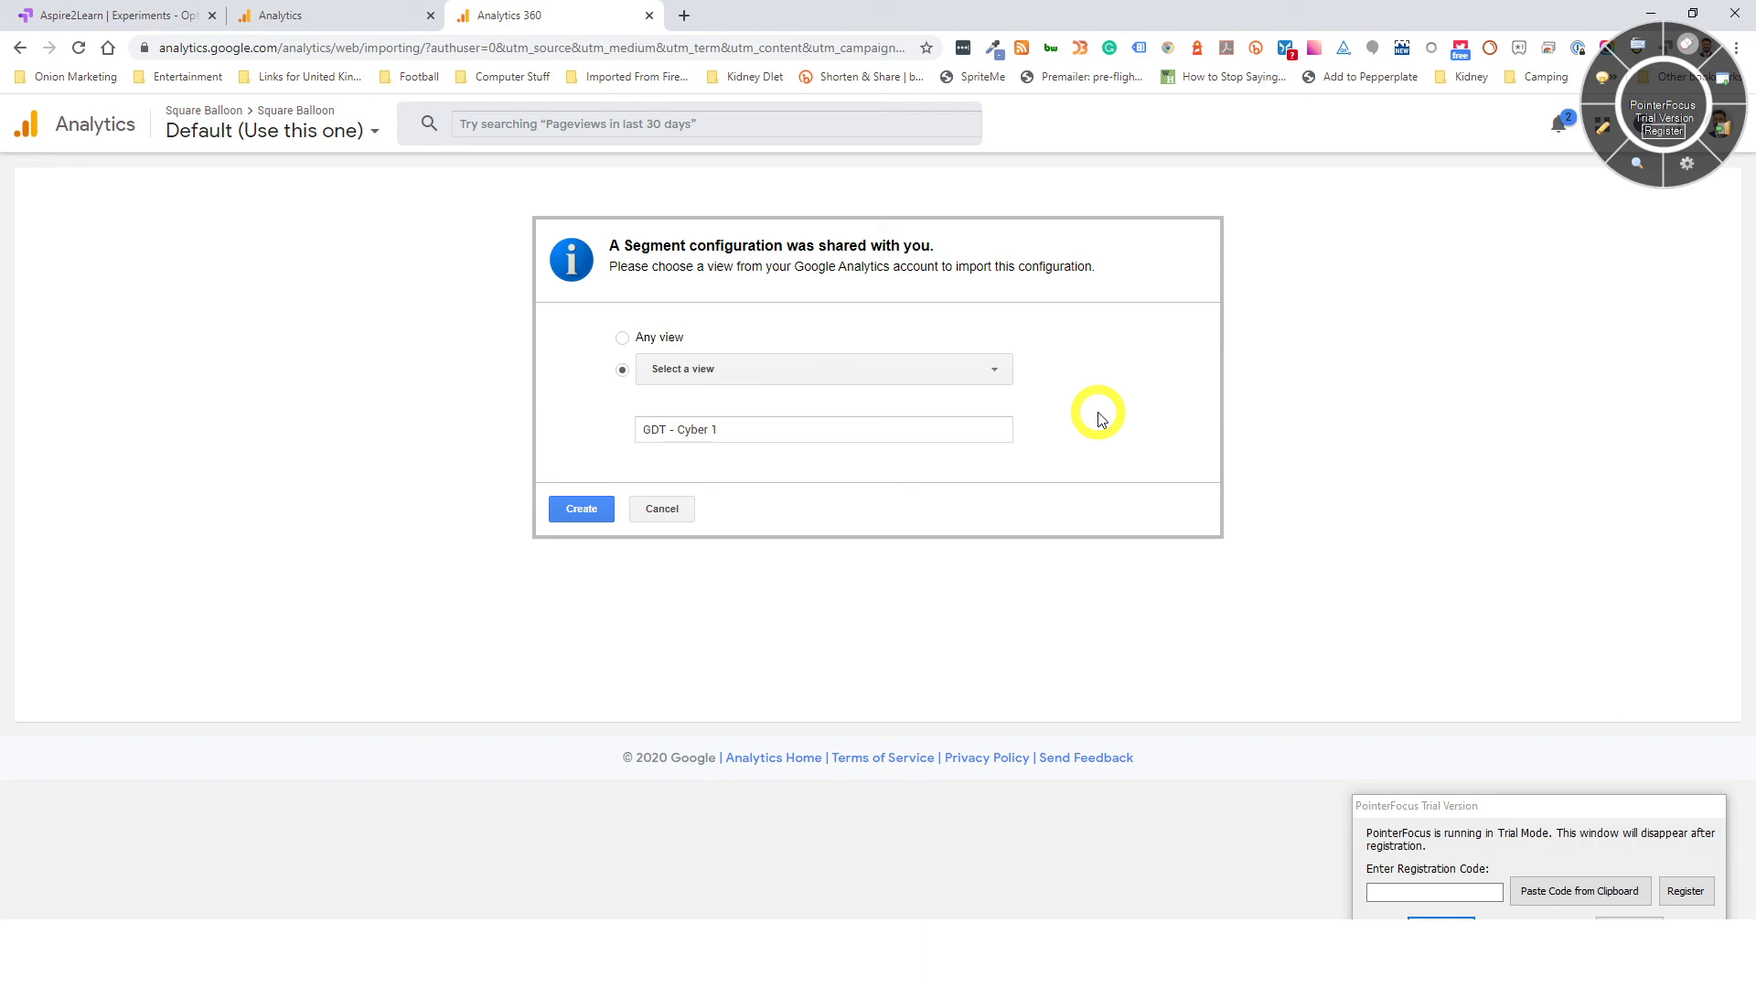
click(648, 16)
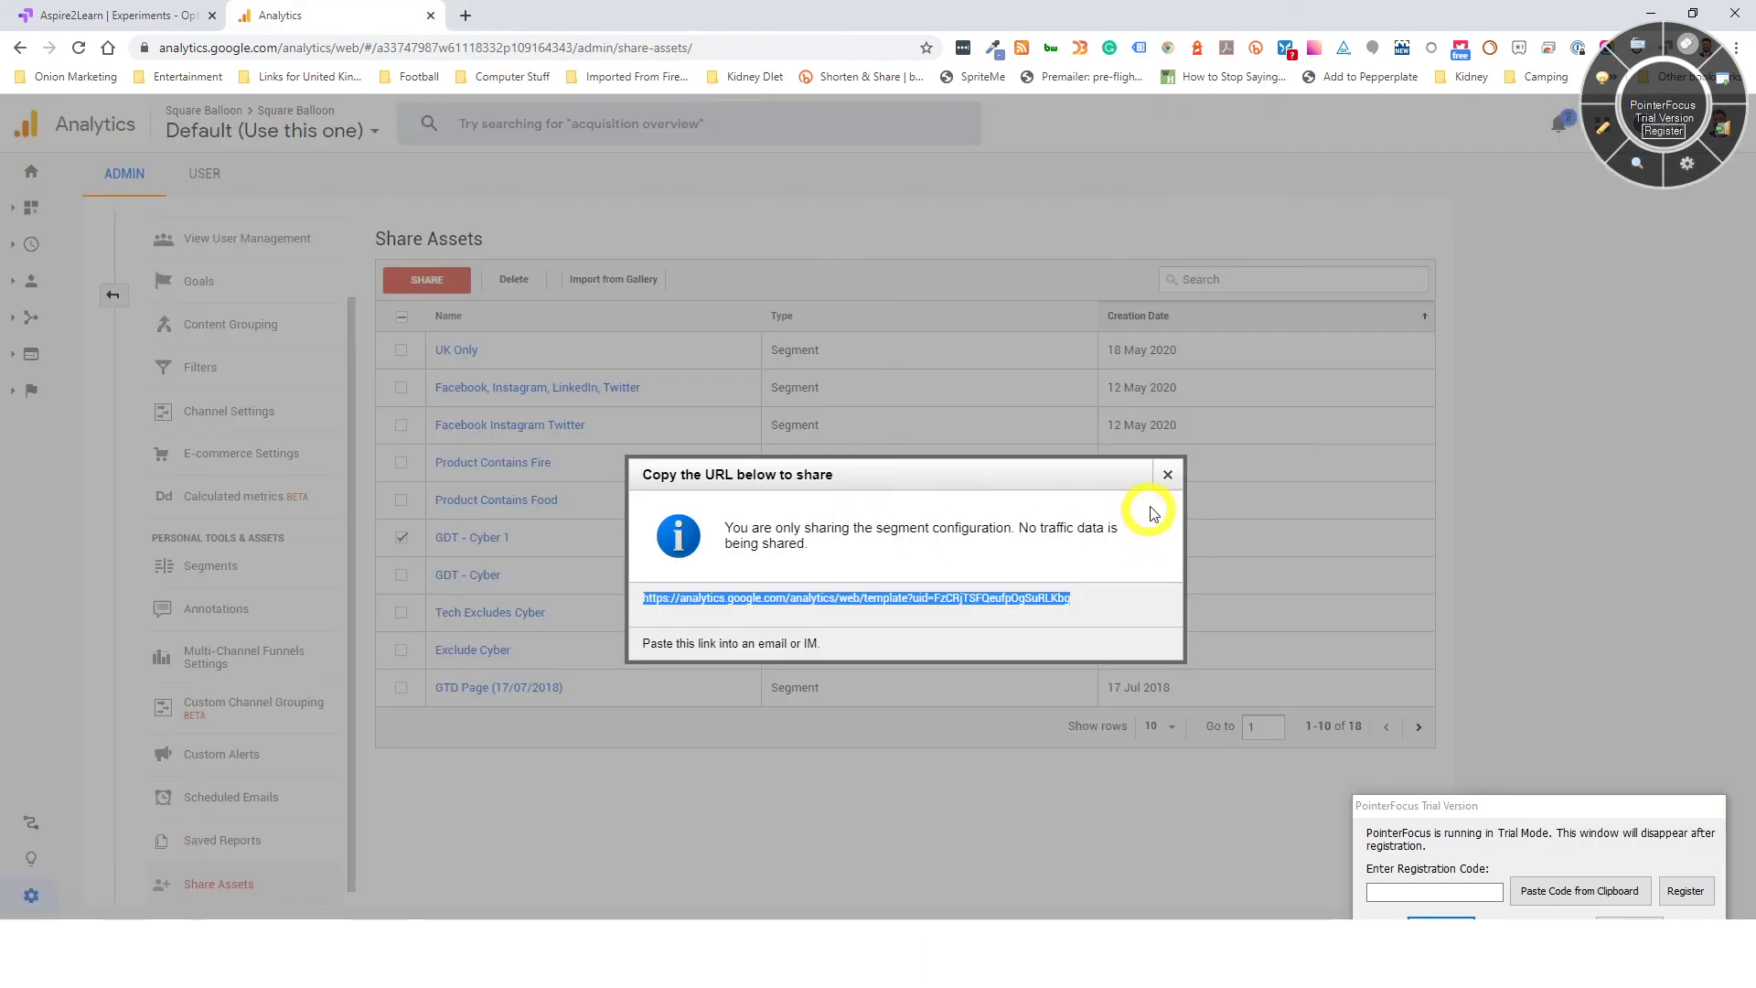
- Close the shared link dialog, return to the administration overview and dismiss the trial reminder
click(1166, 475)
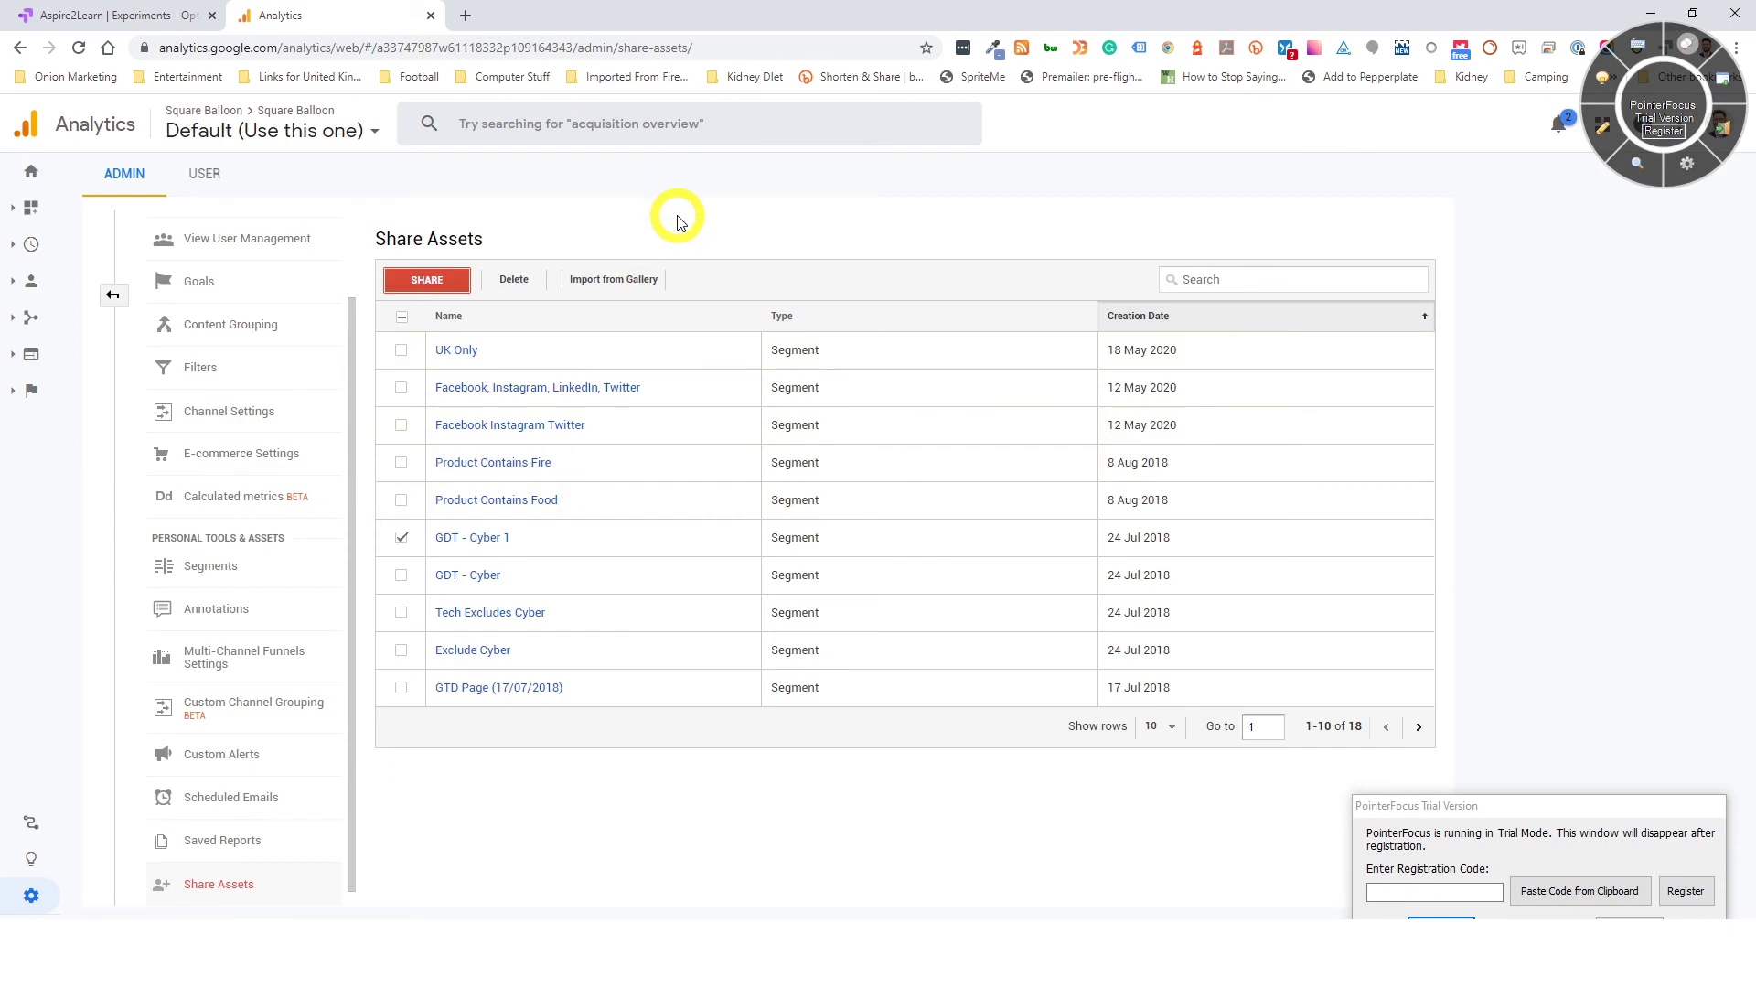
click(117, 297)
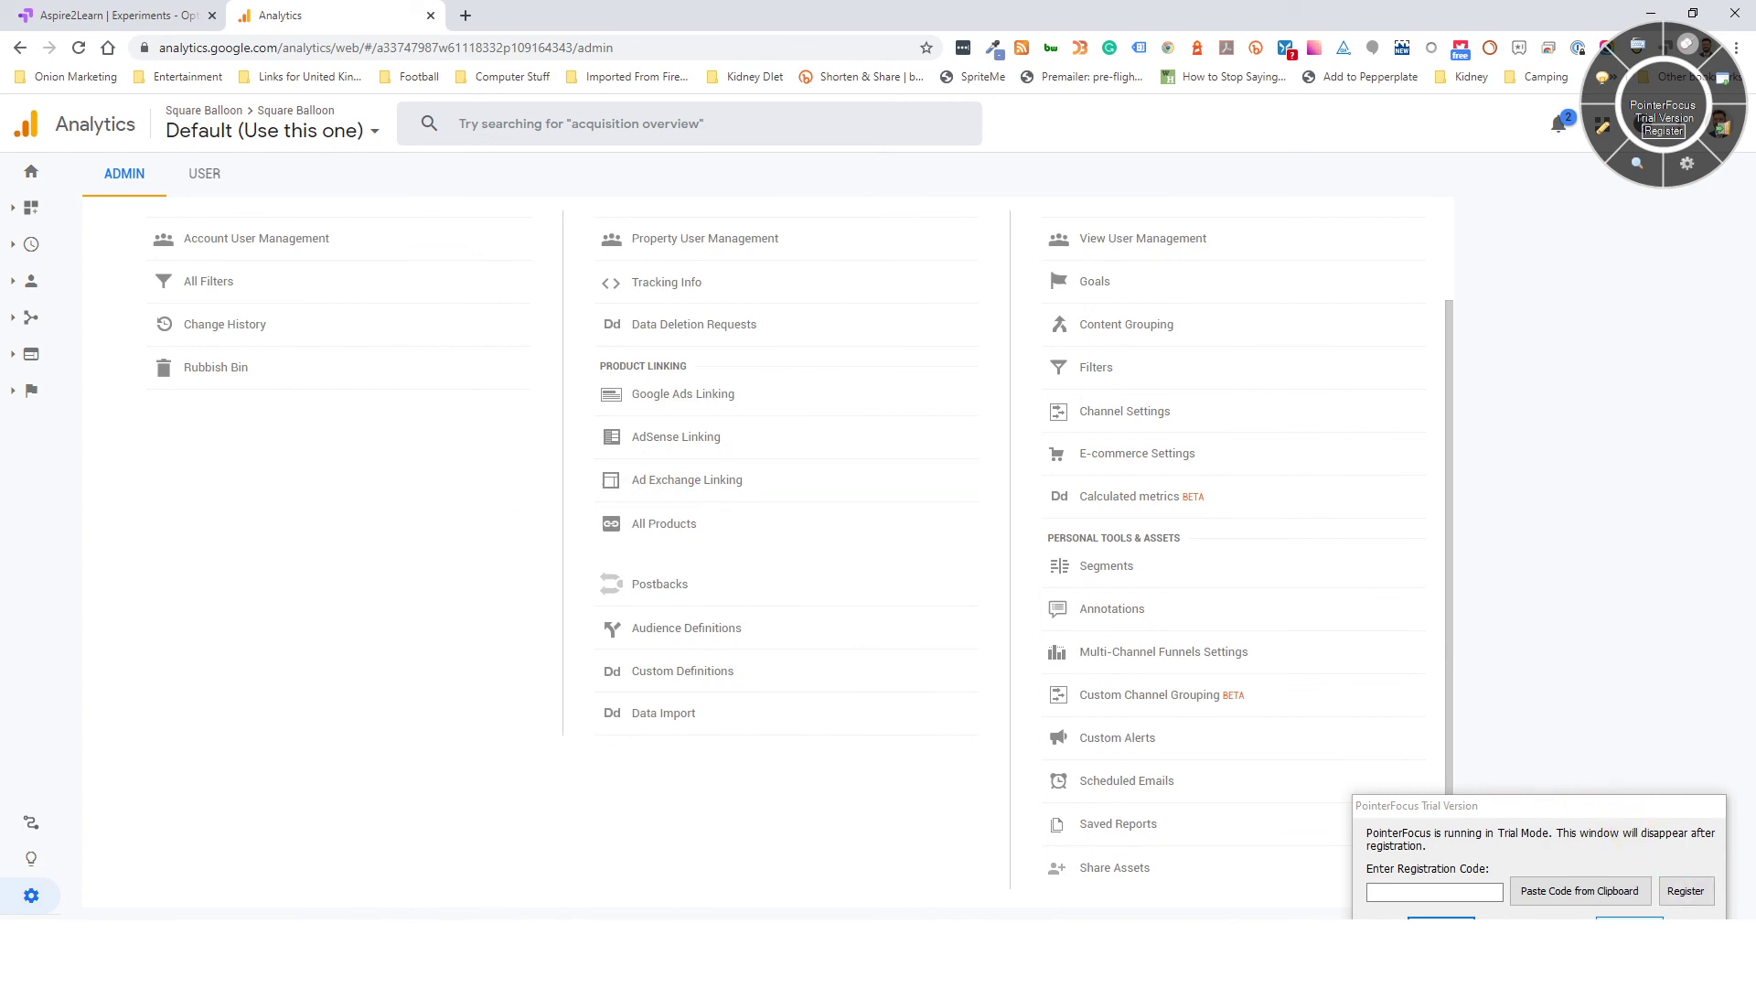
click(1628, 918)
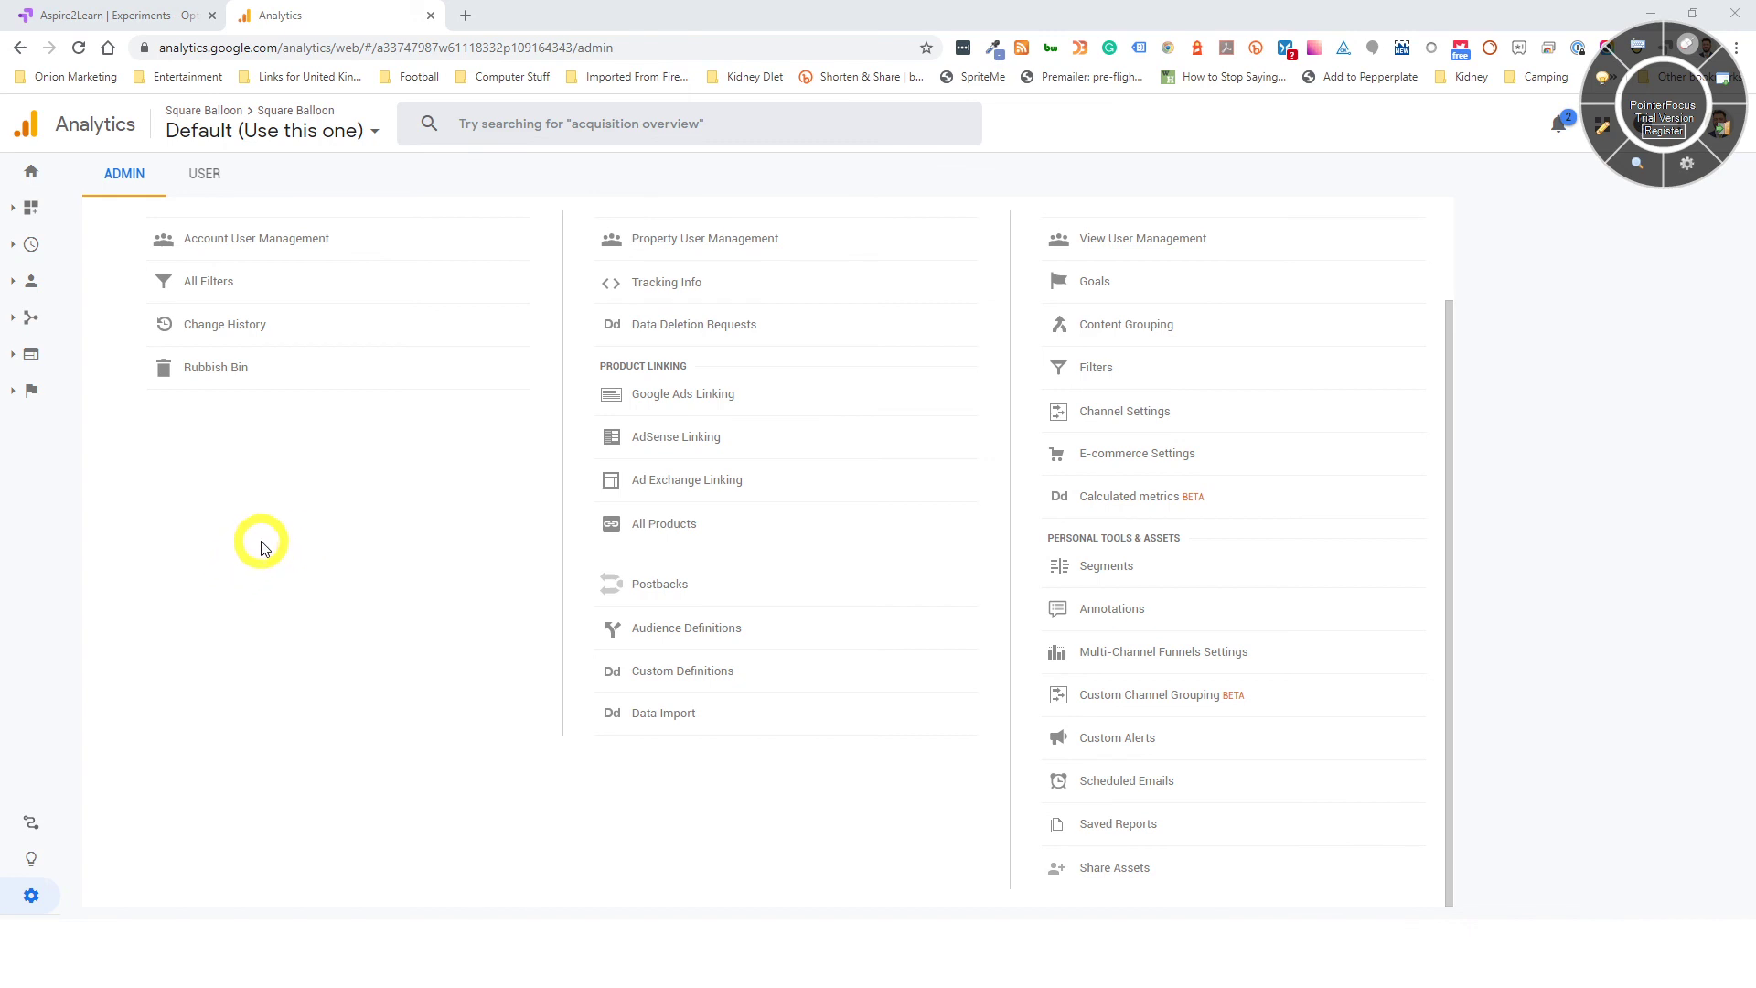